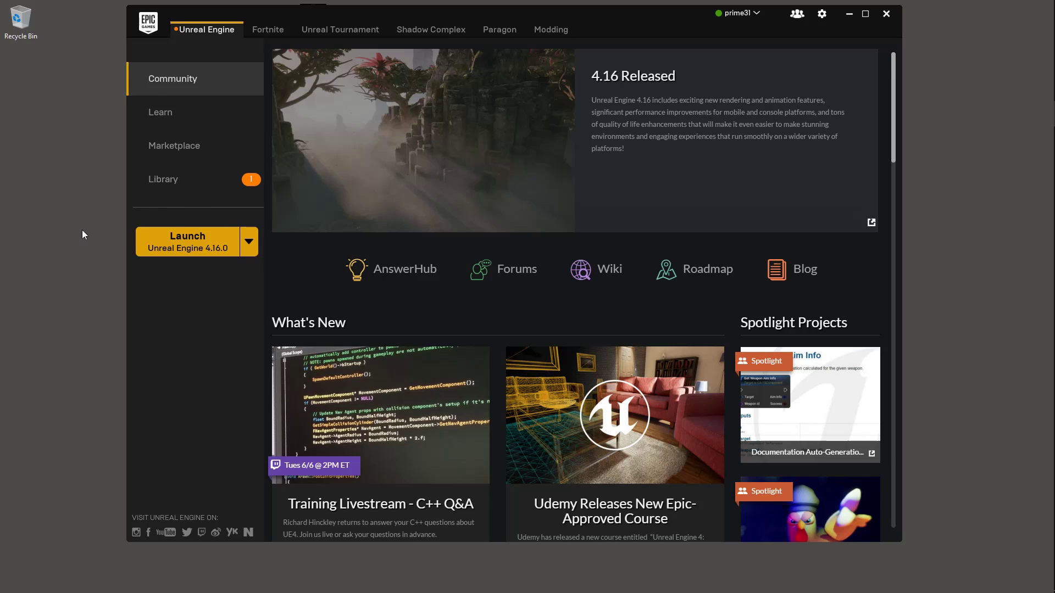
Launch Unreal Engine 4.16.0 from the Epic Games Launcher's Library
click(176, 187)
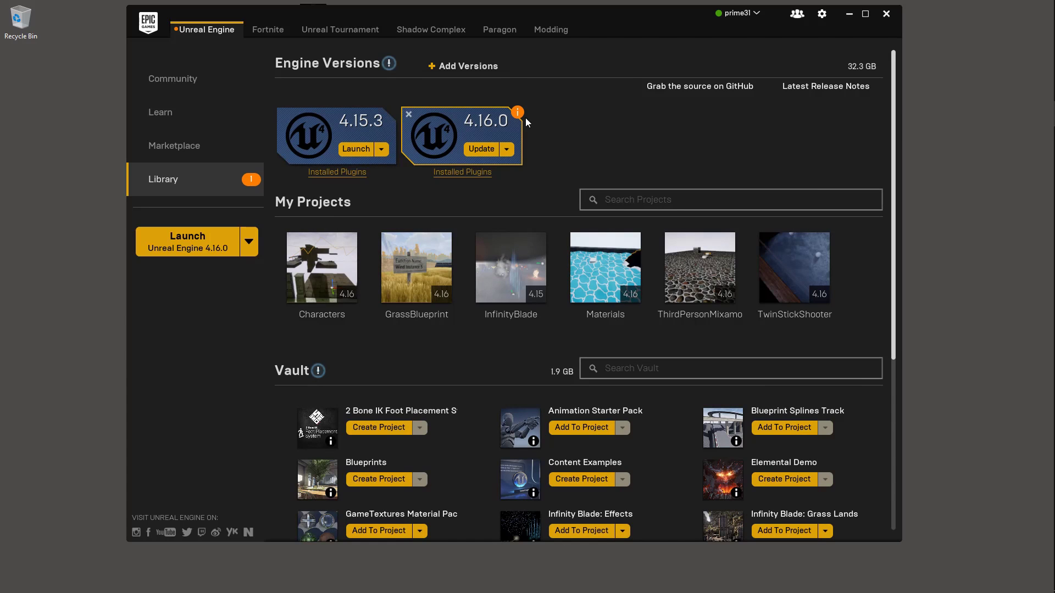
mouse_move(524, 119)
click(192, 254)
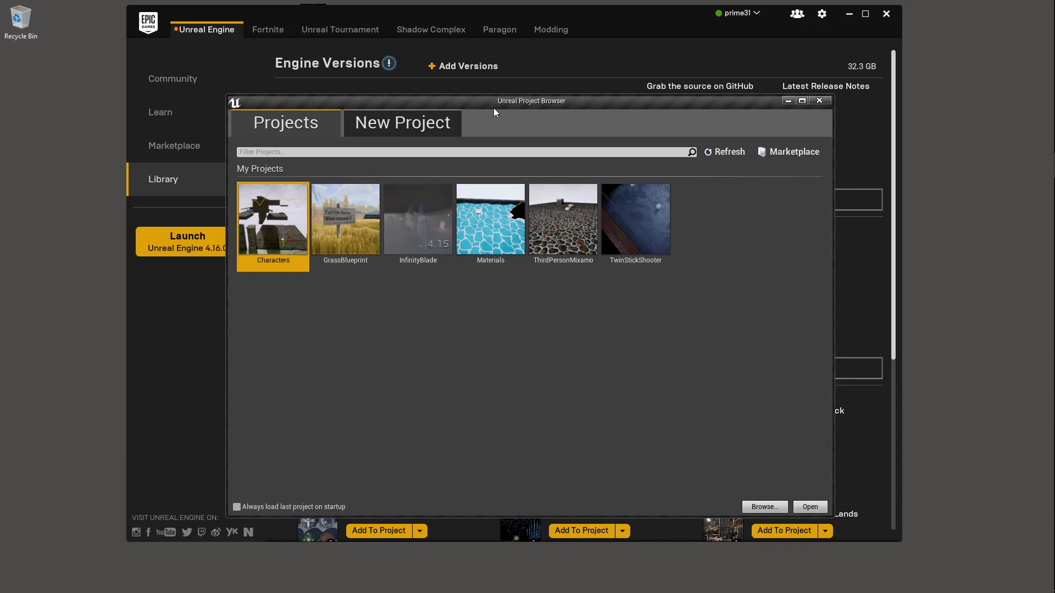
Create a new Third Person Blueprint project, keeping the name MyProject
click(849, 14)
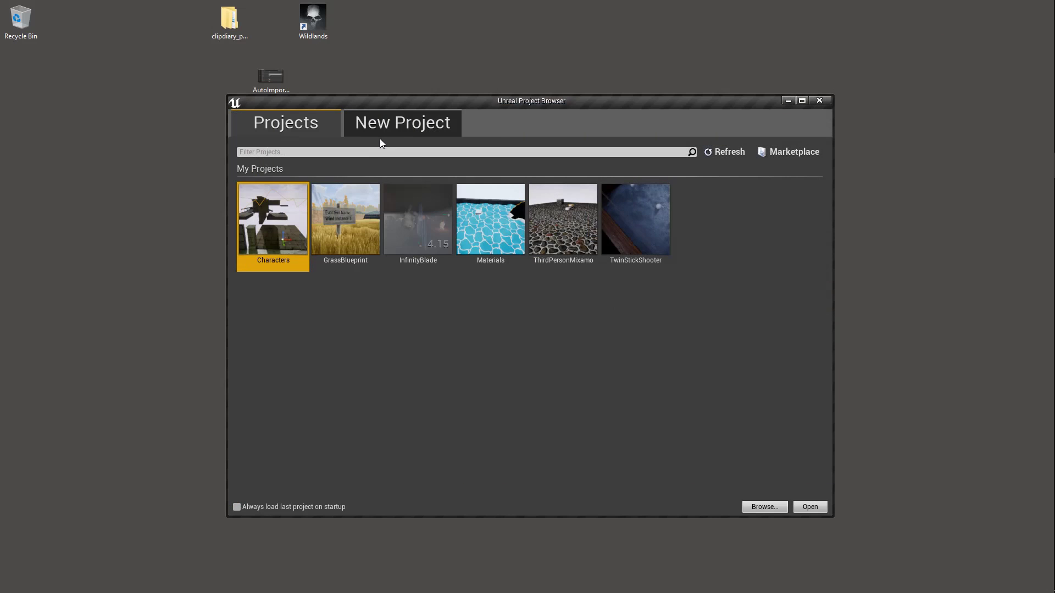
click(414, 124)
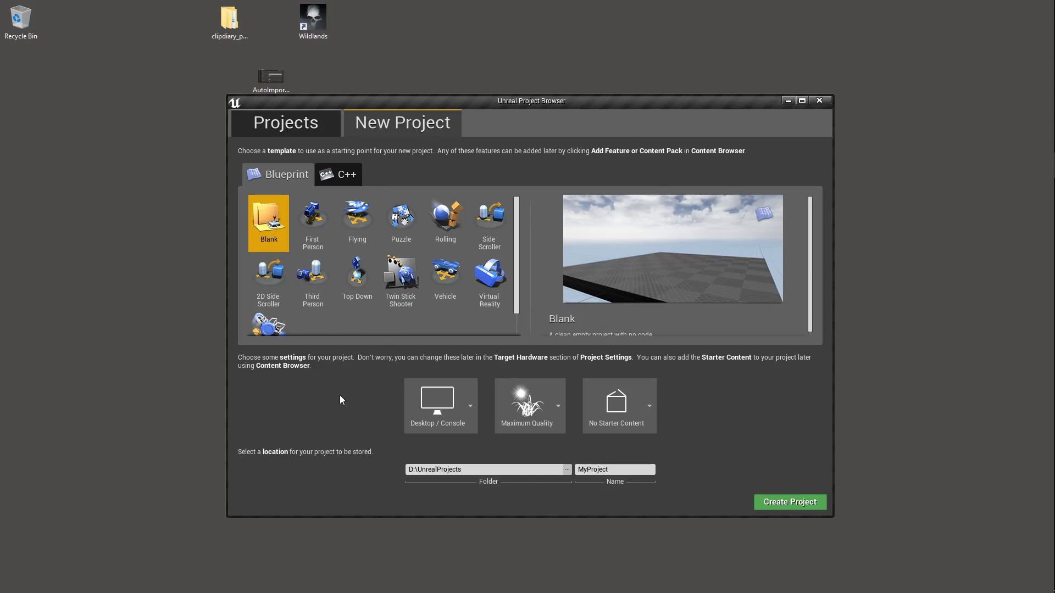
click(313, 282)
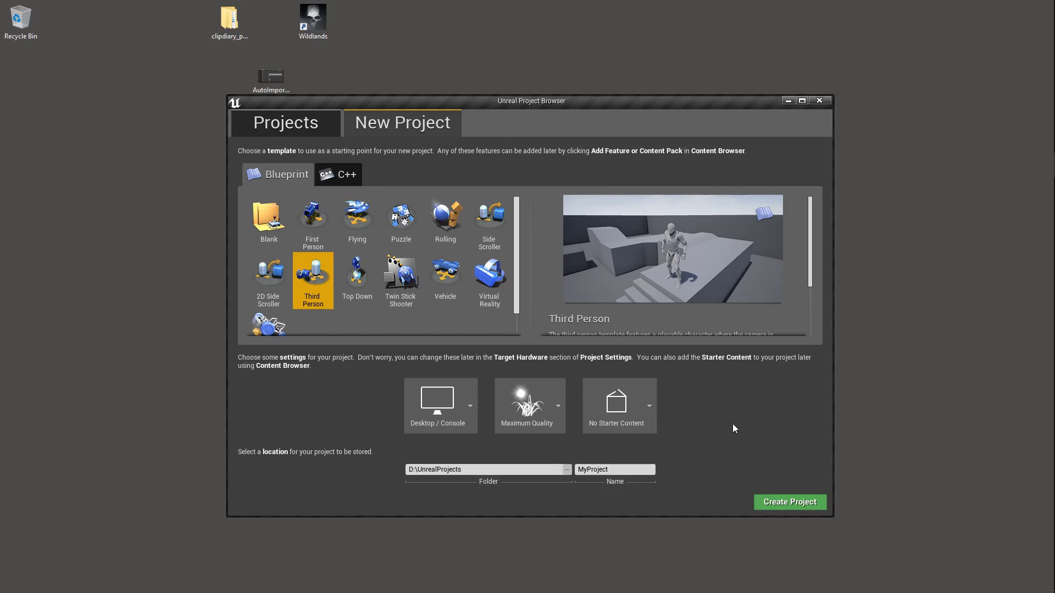
click(624, 470)
drag(601, 468, 574, 470)
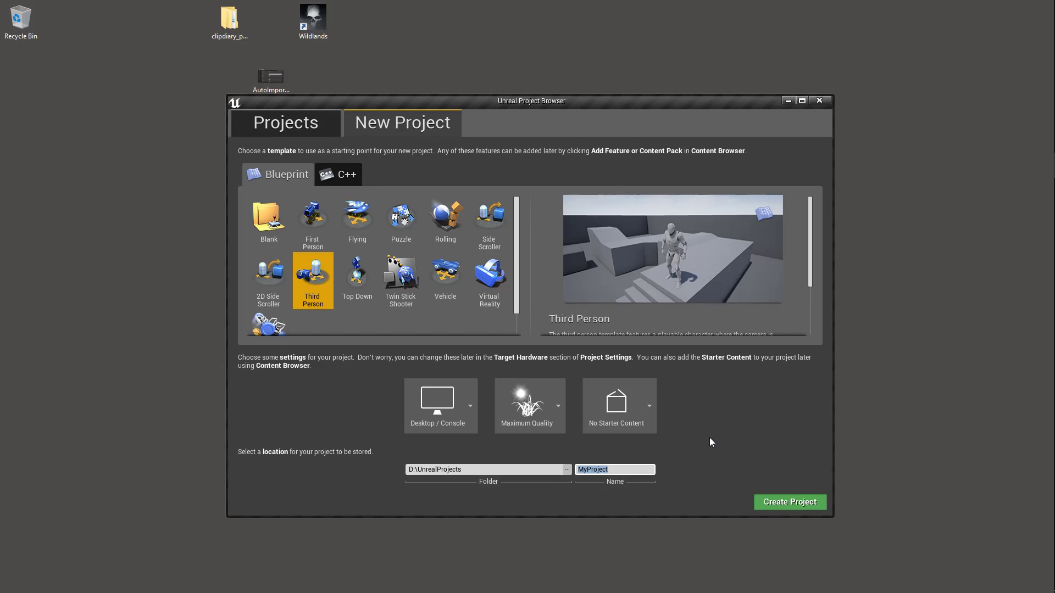
click(797, 506)
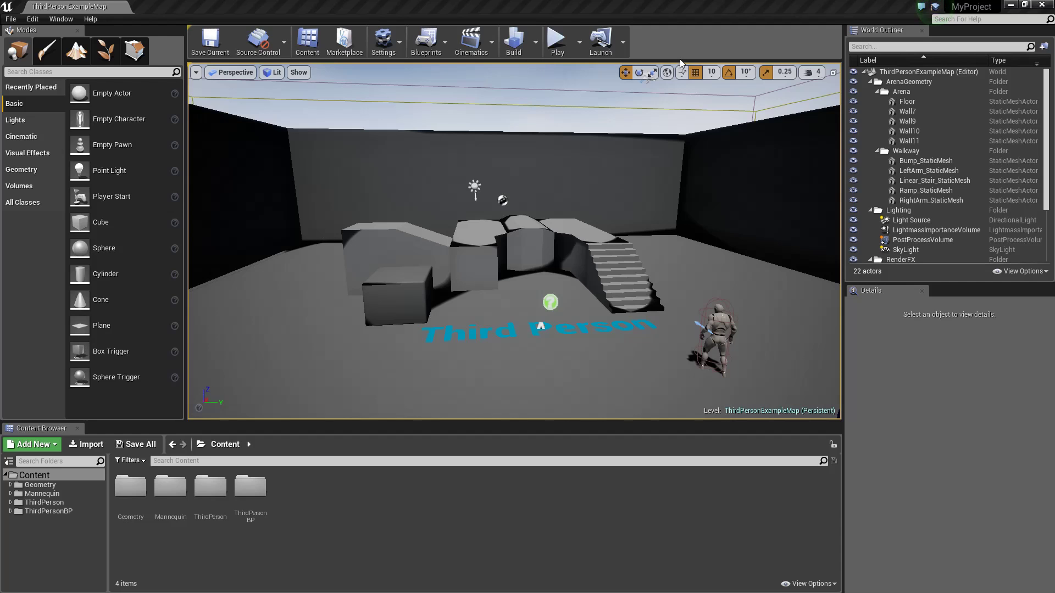
click(556, 40)
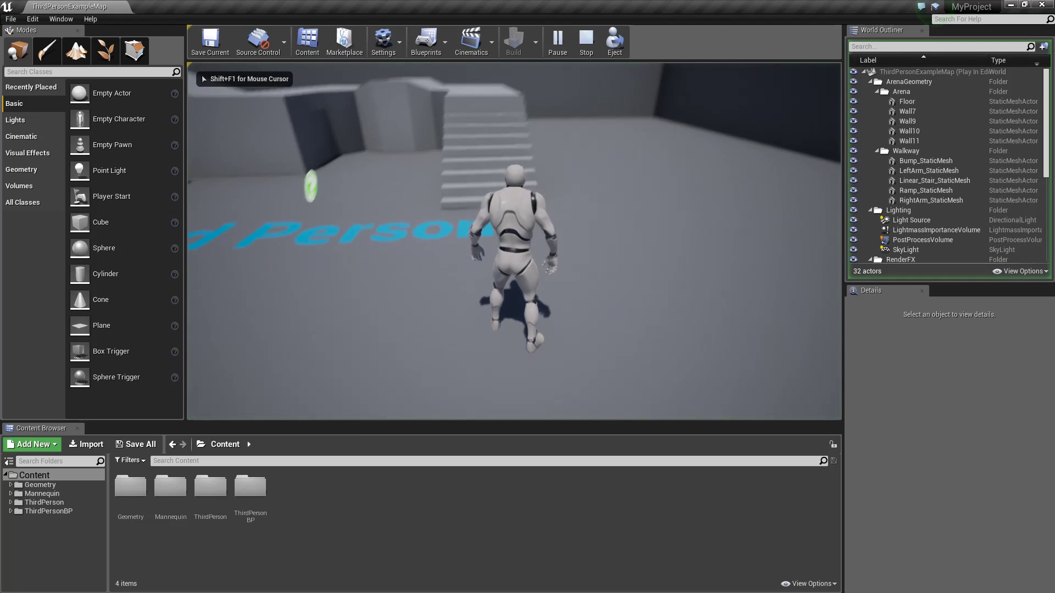
key(w)
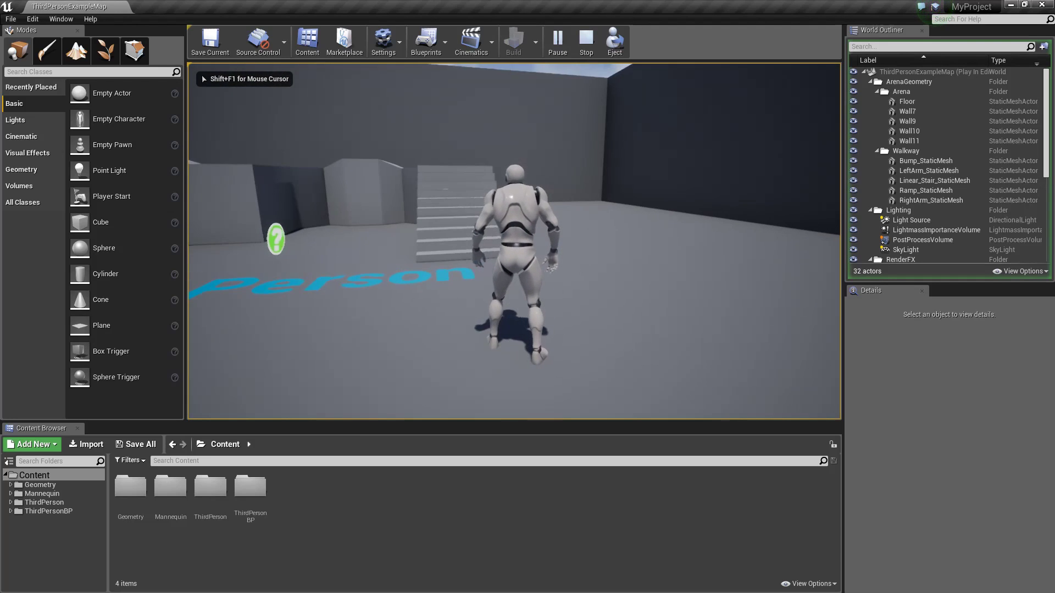
key(a)
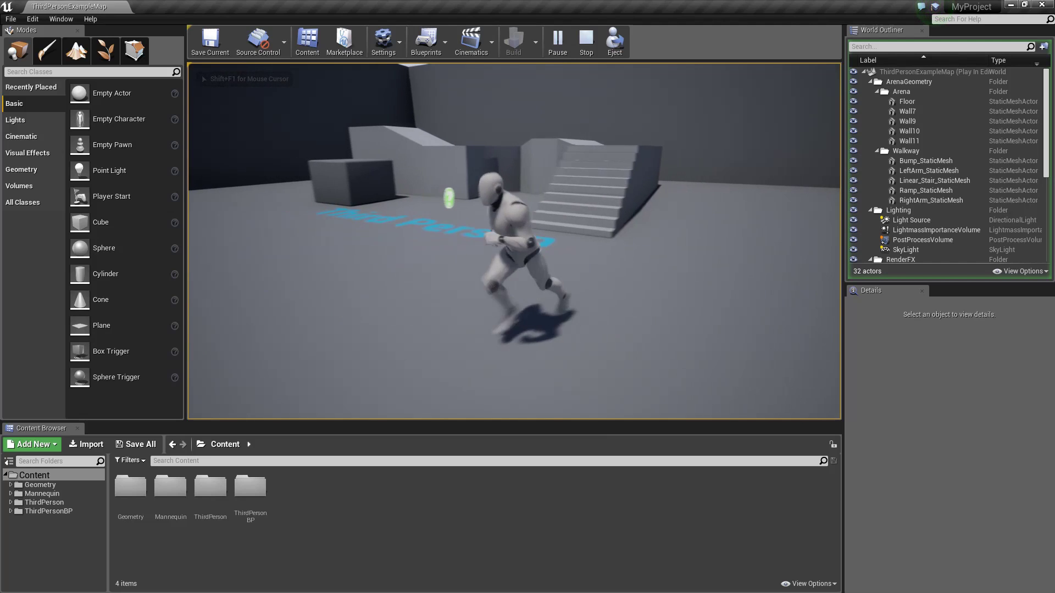
key(w)
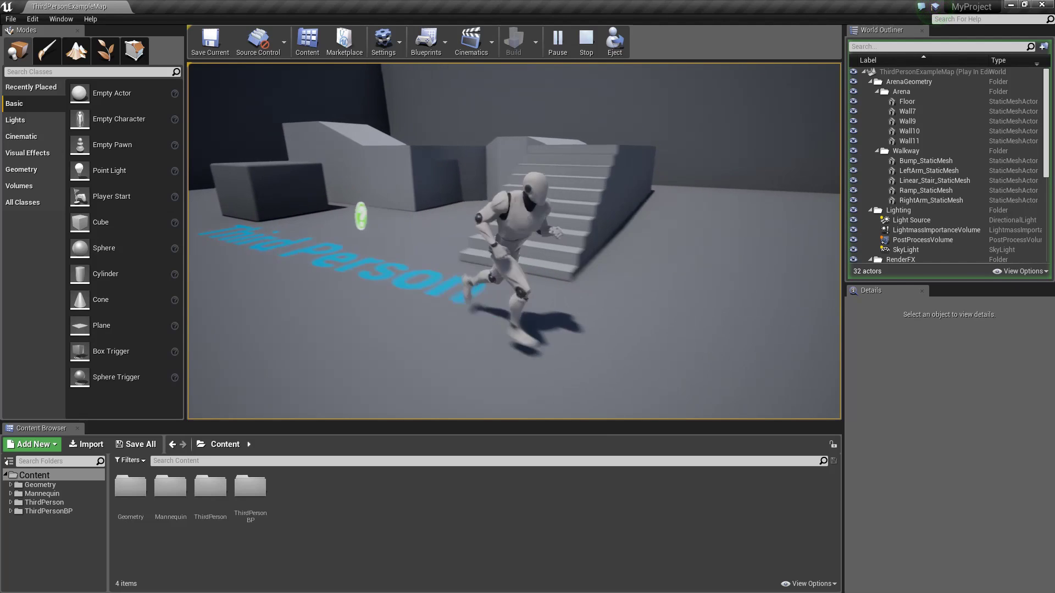
key(space)
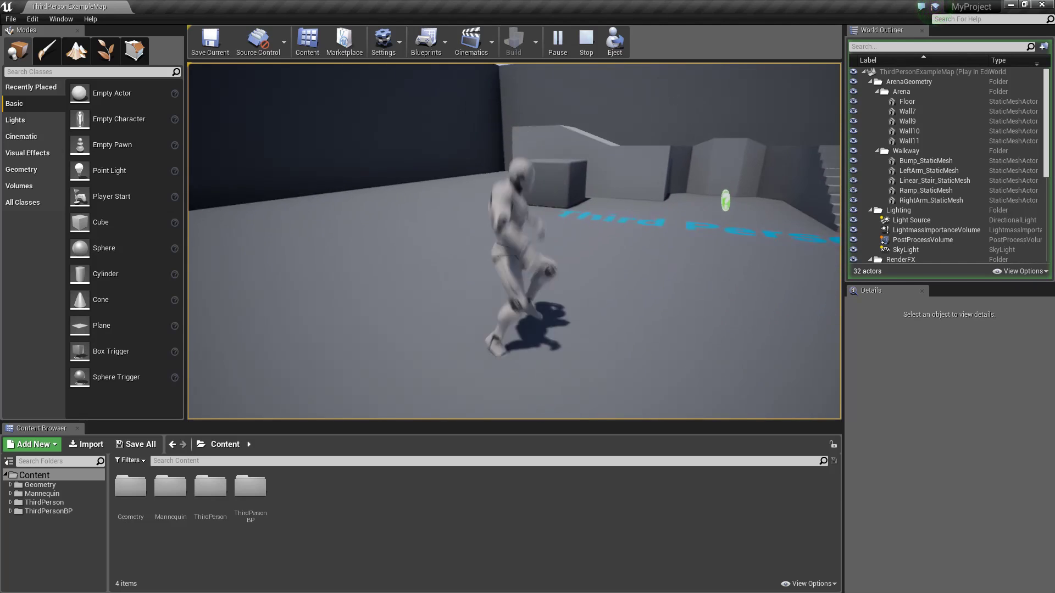
key(d)
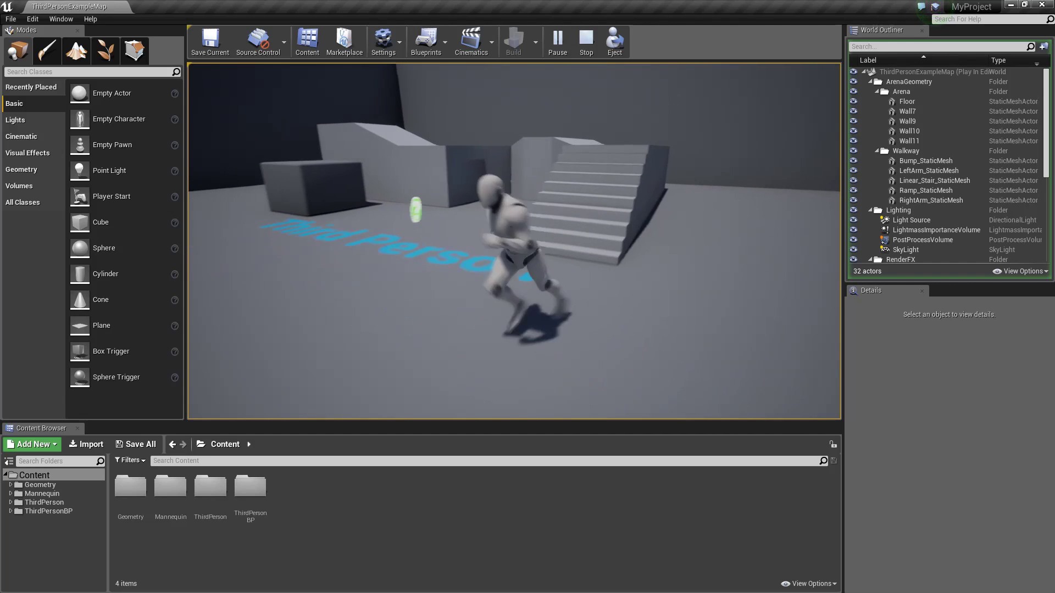
key(w)
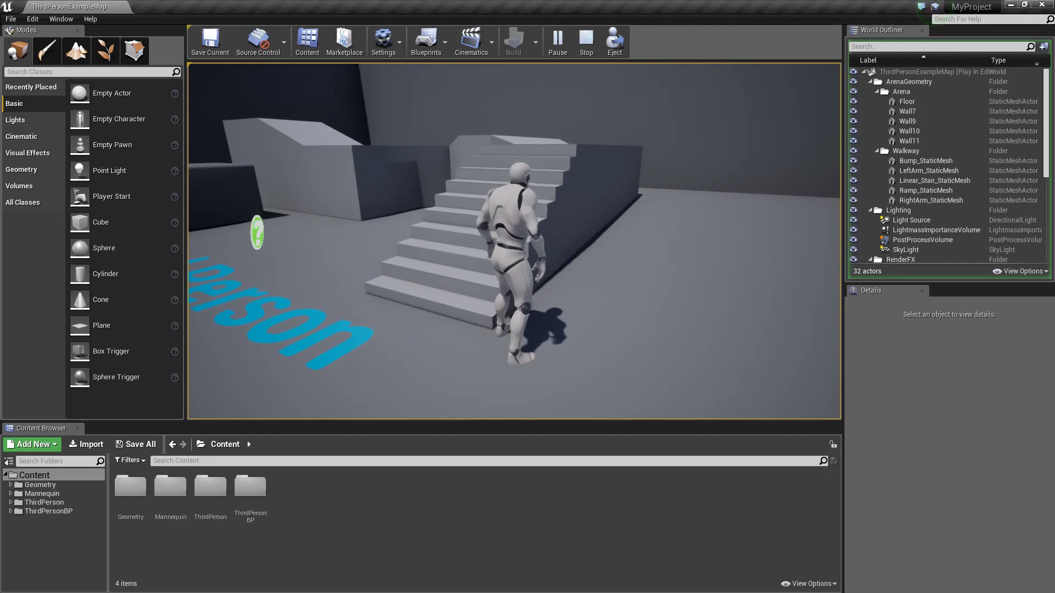
key(w)
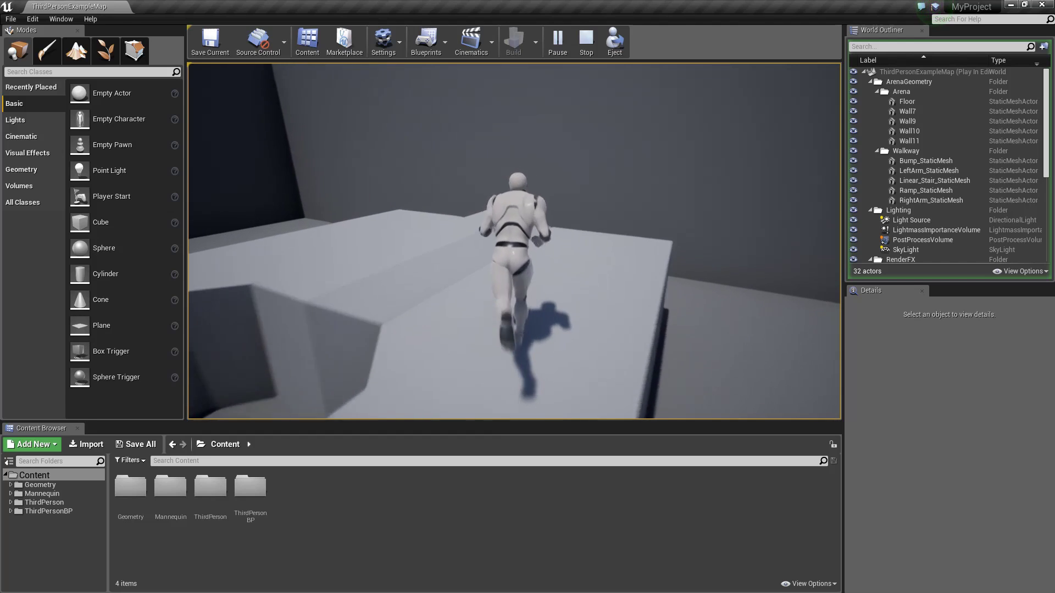
key(a)
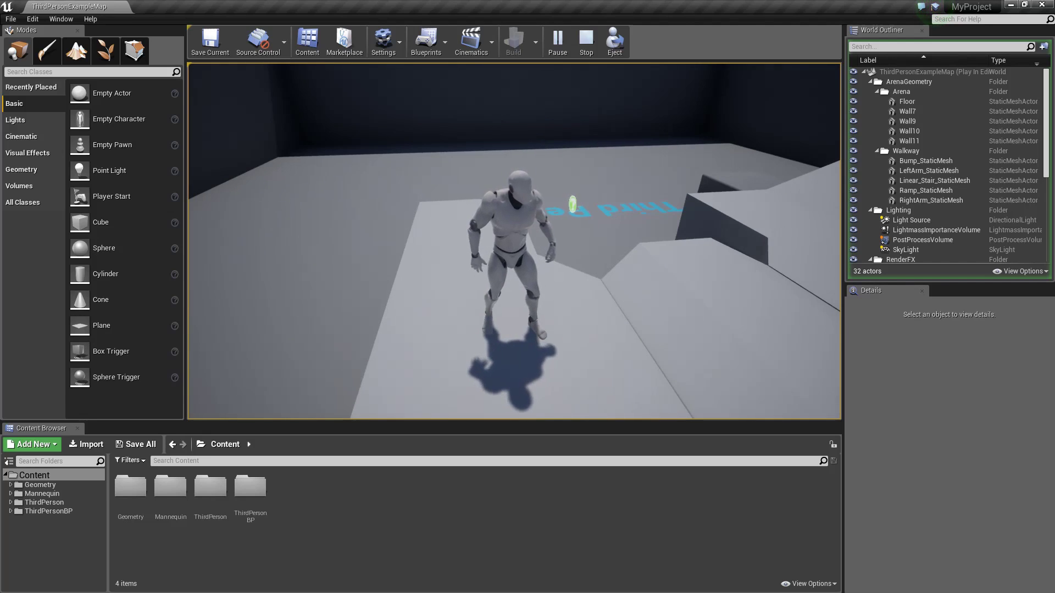
key(w)
key(Escape)
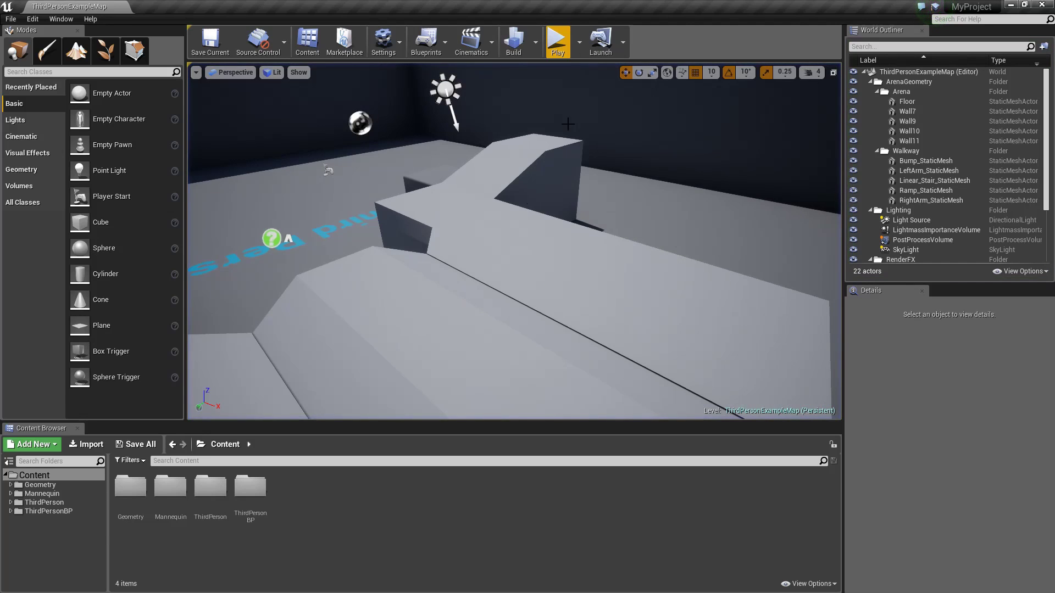
key(s)
right_drag(533, 204, 506, 219)
key(w)
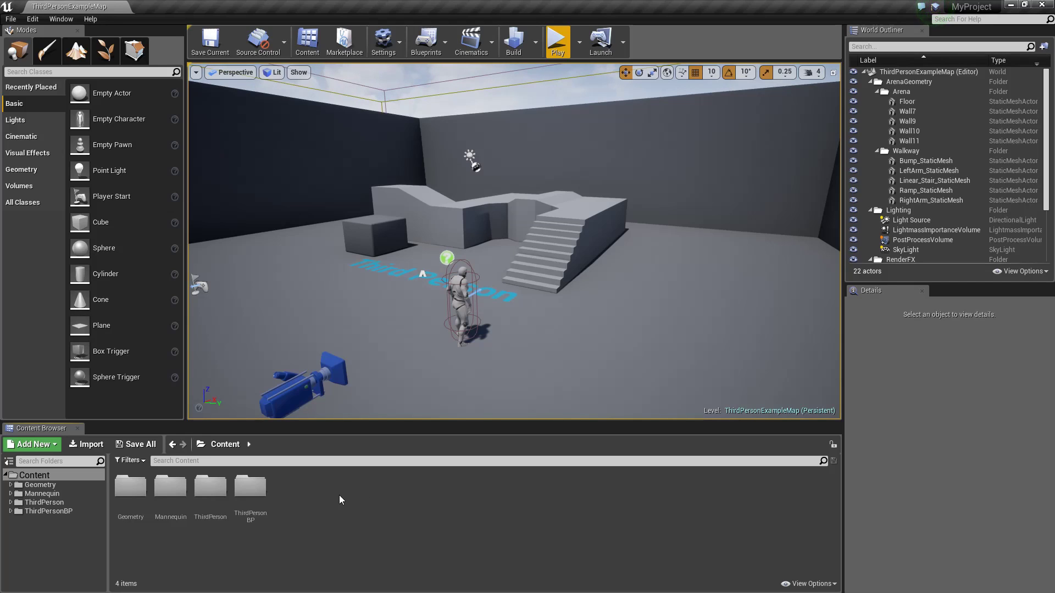
Create a new Blueprint Class with Actor as its parent class in the Content folder
right_click(298, 496)
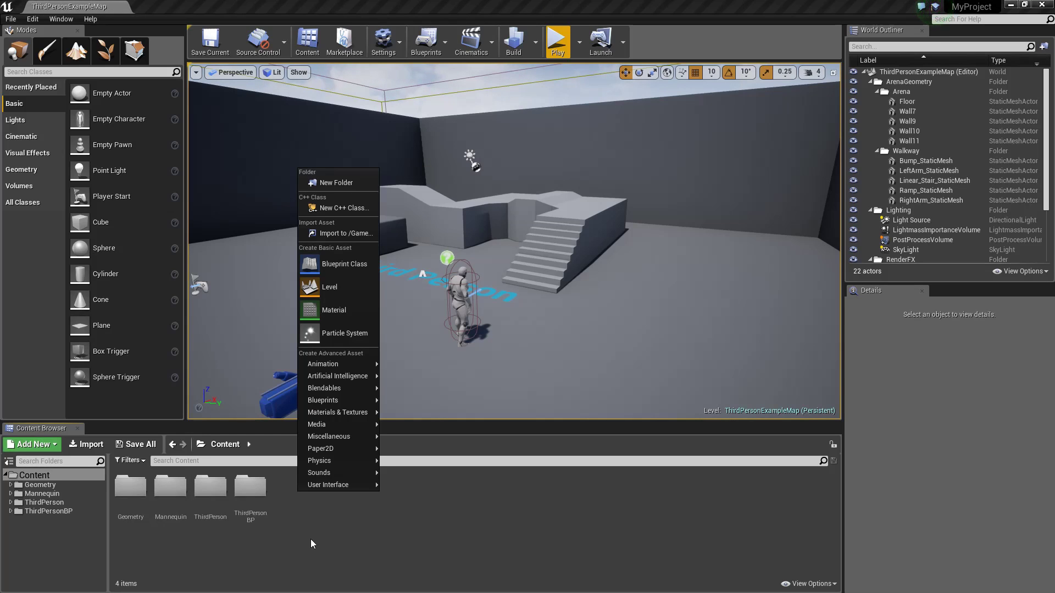
click(342, 264)
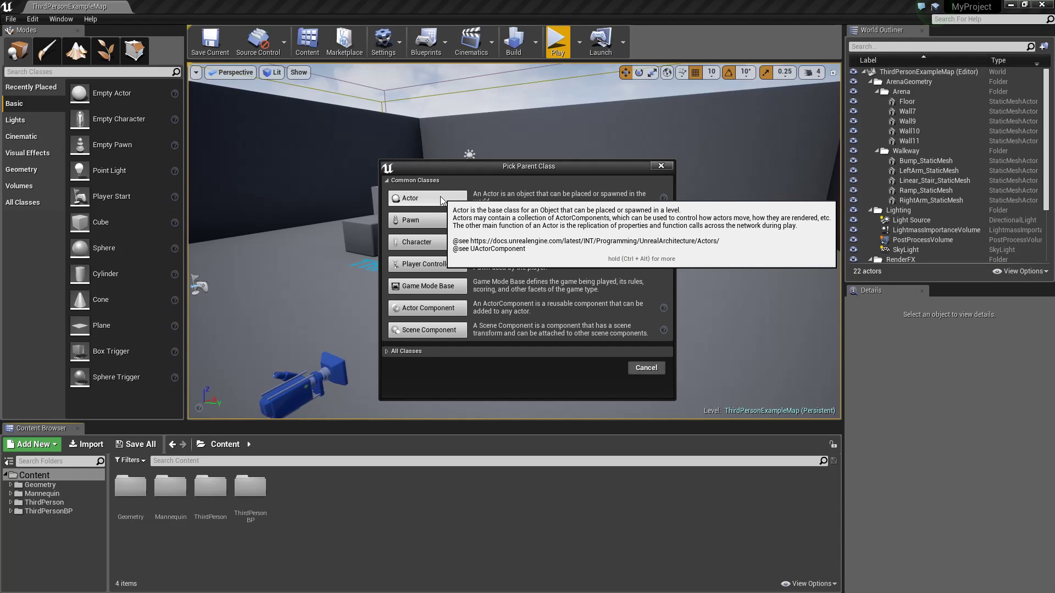
key(ctrl+alt)
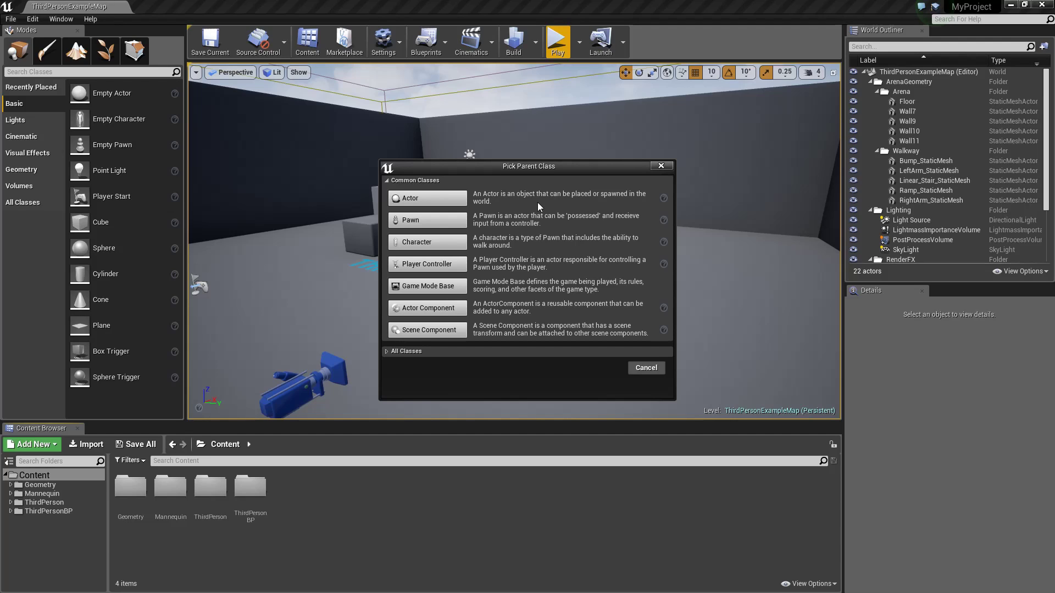
click(432, 198)
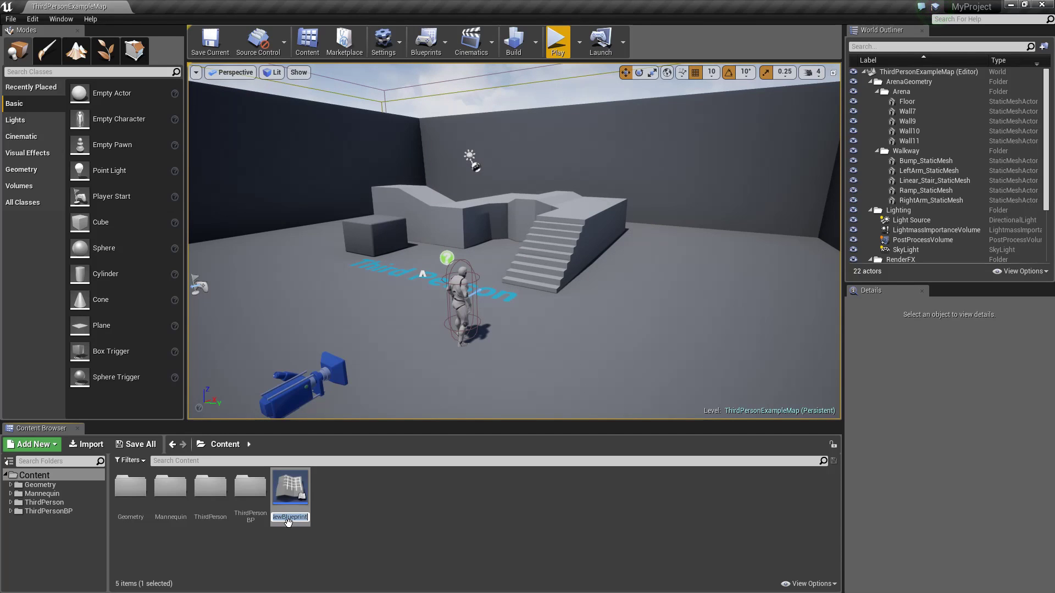
Name the Blueprint BP_LaunchPad, then toggle the Blueprint Class filter on and off
text(BP_L)
text(aunch)
text(Pad)
key(Return)
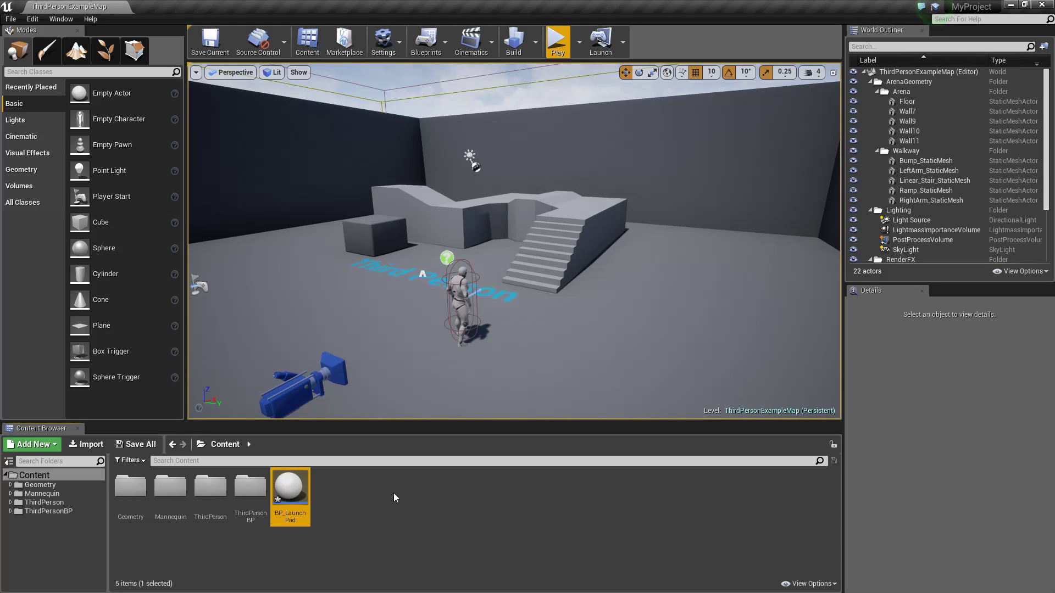
click(137, 463)
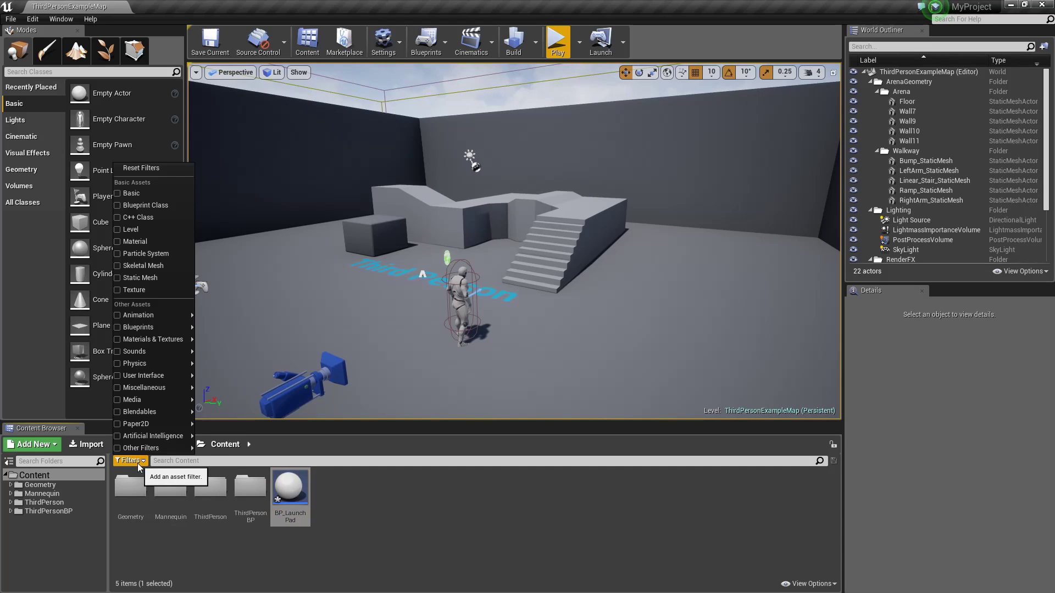
click(117, 206)
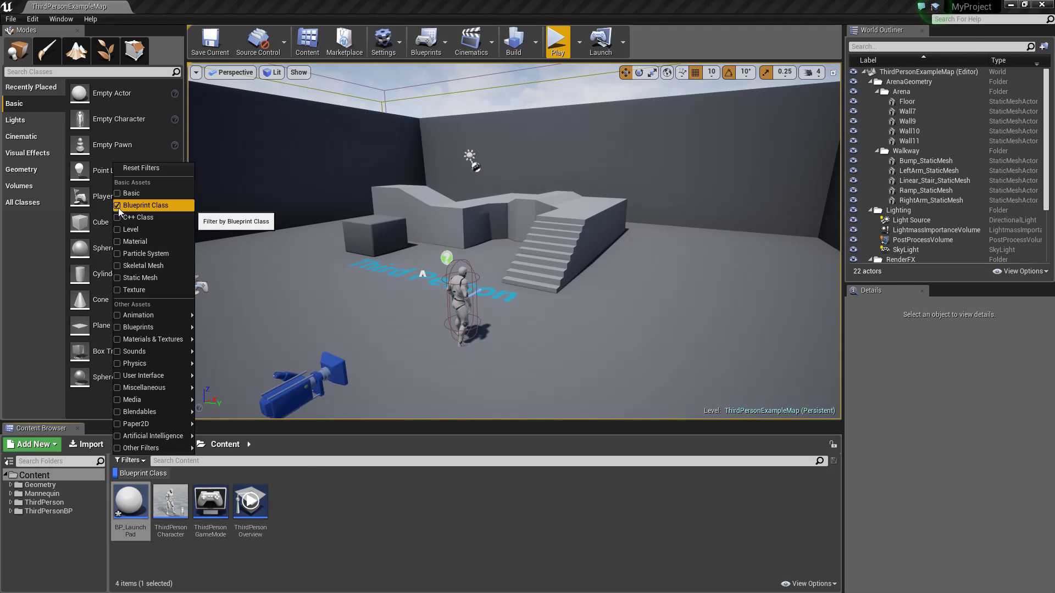
click(117, 206)
click(425, 505)
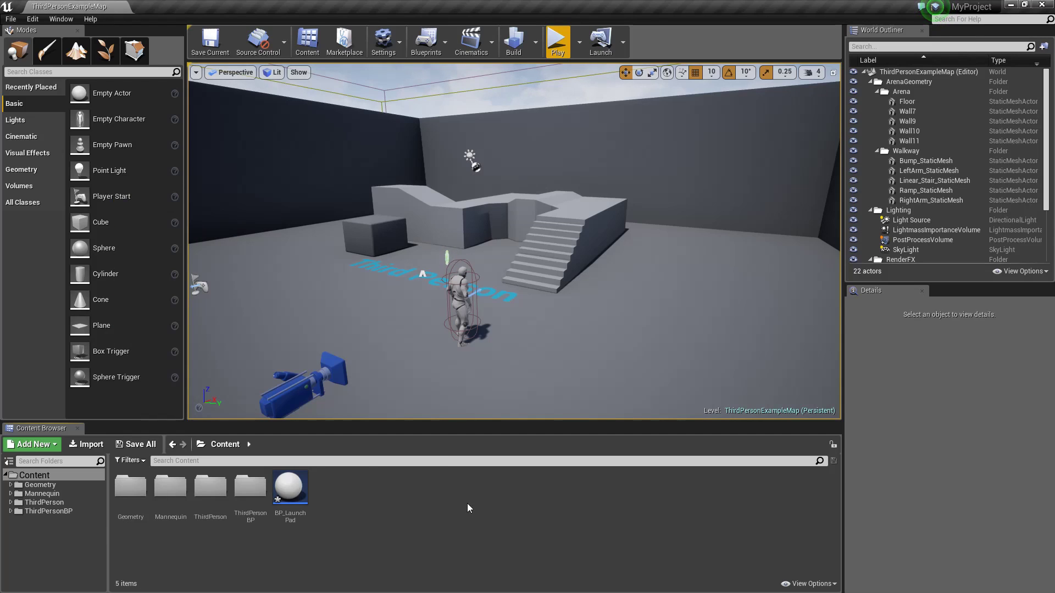
Open BP_LaunchPad and dock its Blueprint editor as a tab beside the level editor
double_click(298, 496)
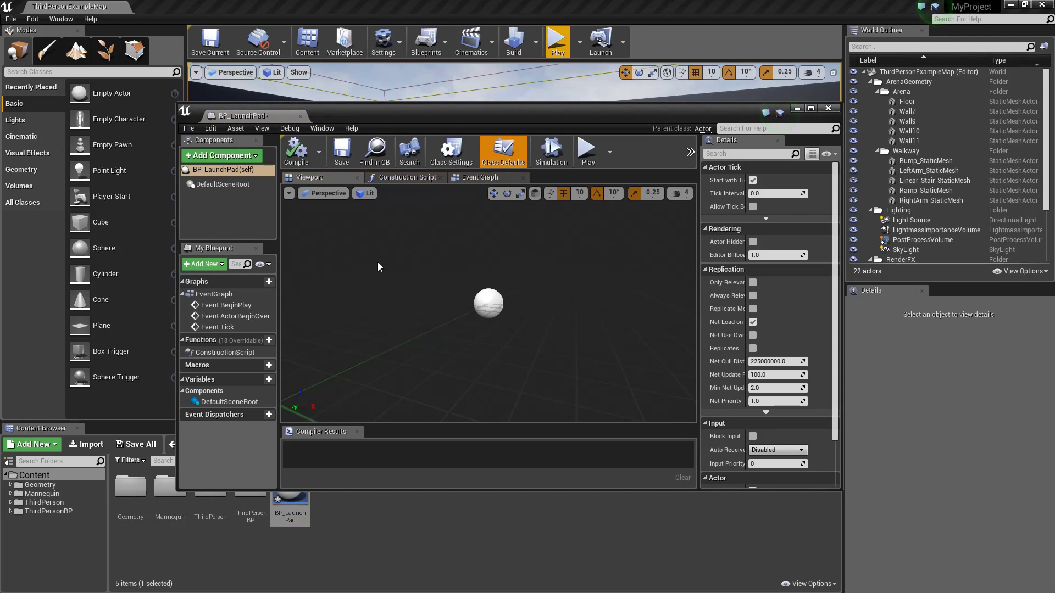
drag(378, 117, 420, 83)
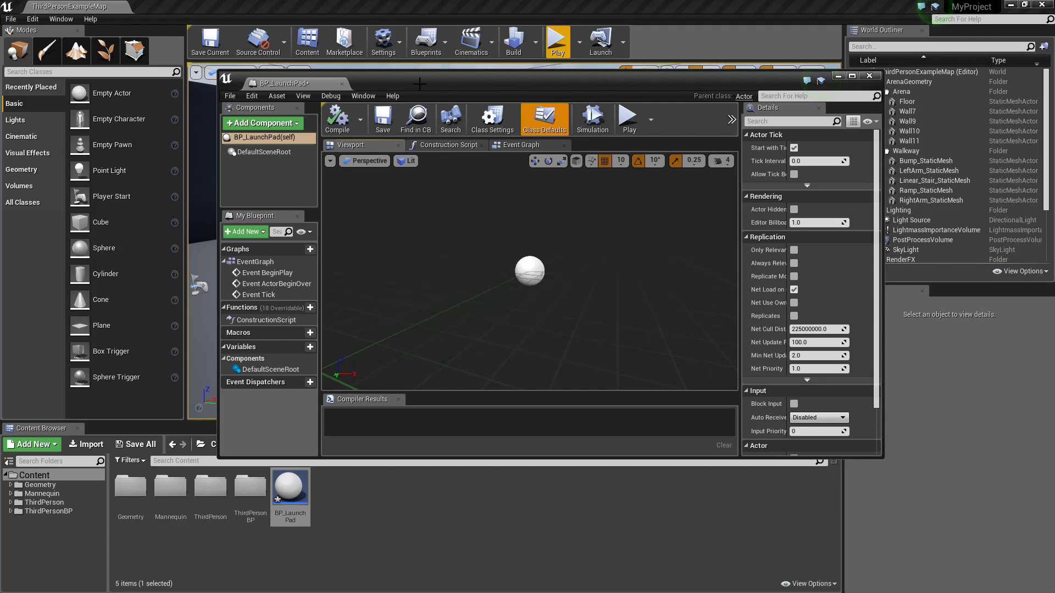
drag(286, 84, 237, 88)
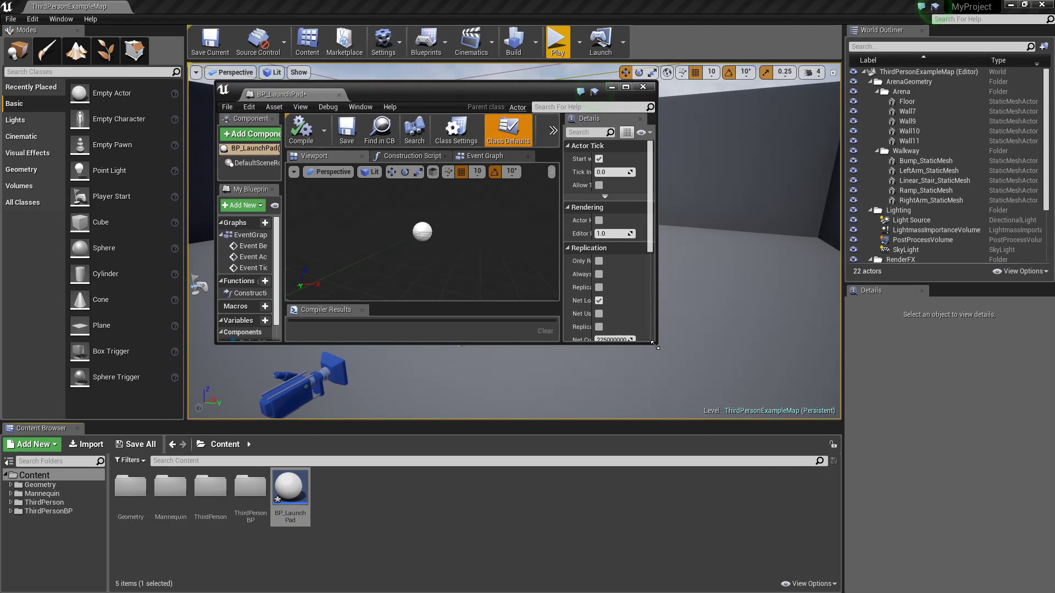
drag(655, 345, 904, 497)
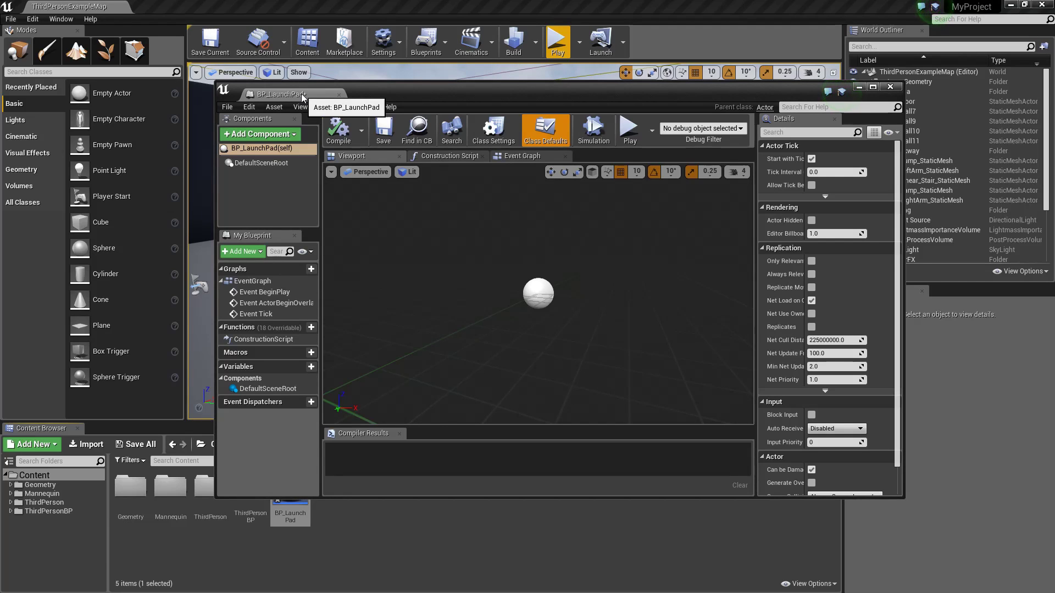
drag(301, 94, 264, 11)
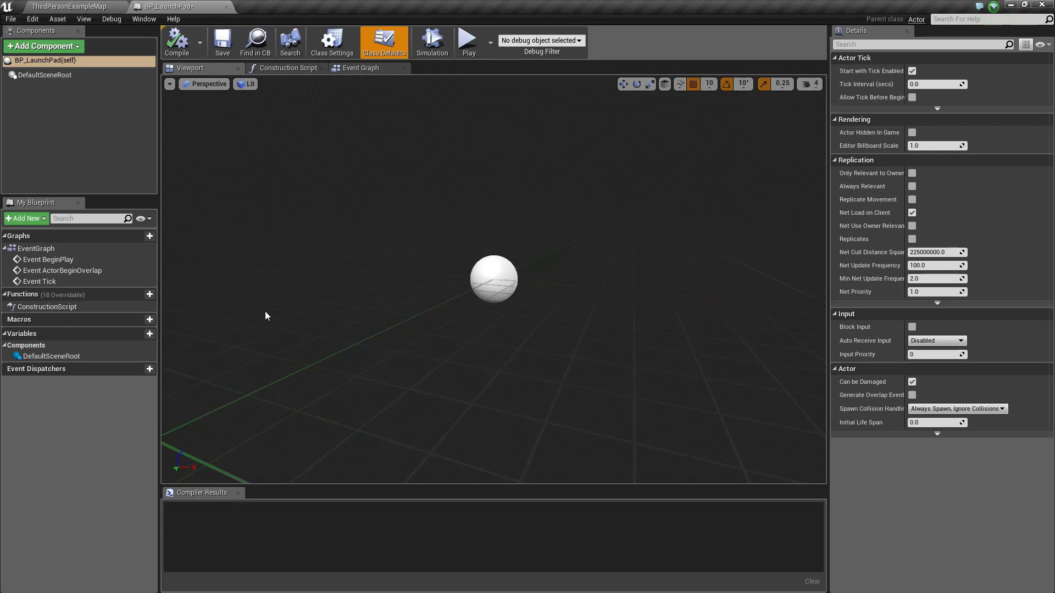
mouse_move(589, 238)
right_down()
mouse_move(555, 240)
mouse_move(604, 239)
mouse_move(632, 209)
mouse_move(588, 241)
right_up()
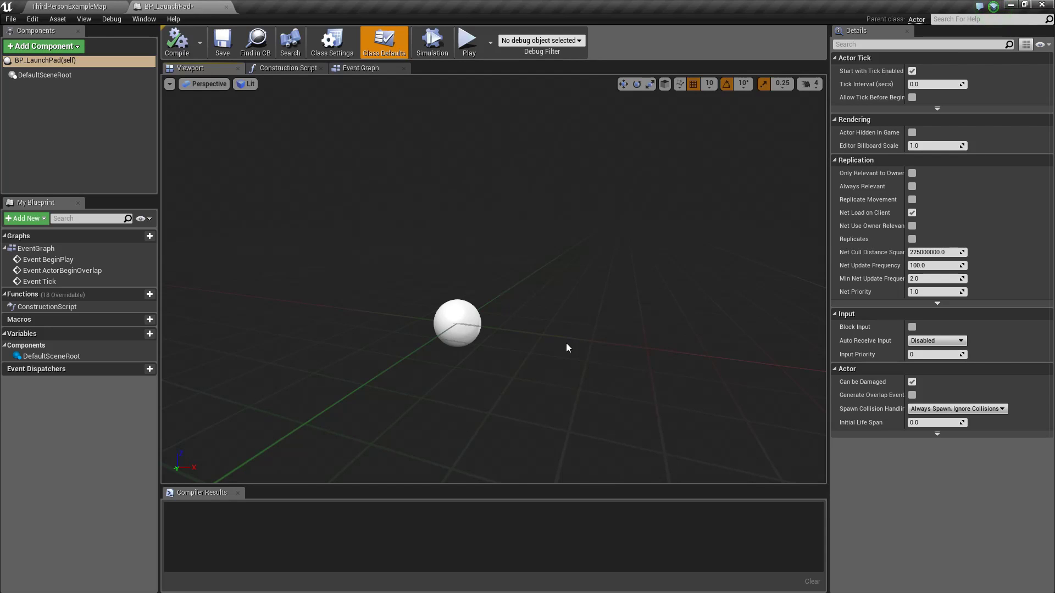
right_drag(544, 329, 522, 332)
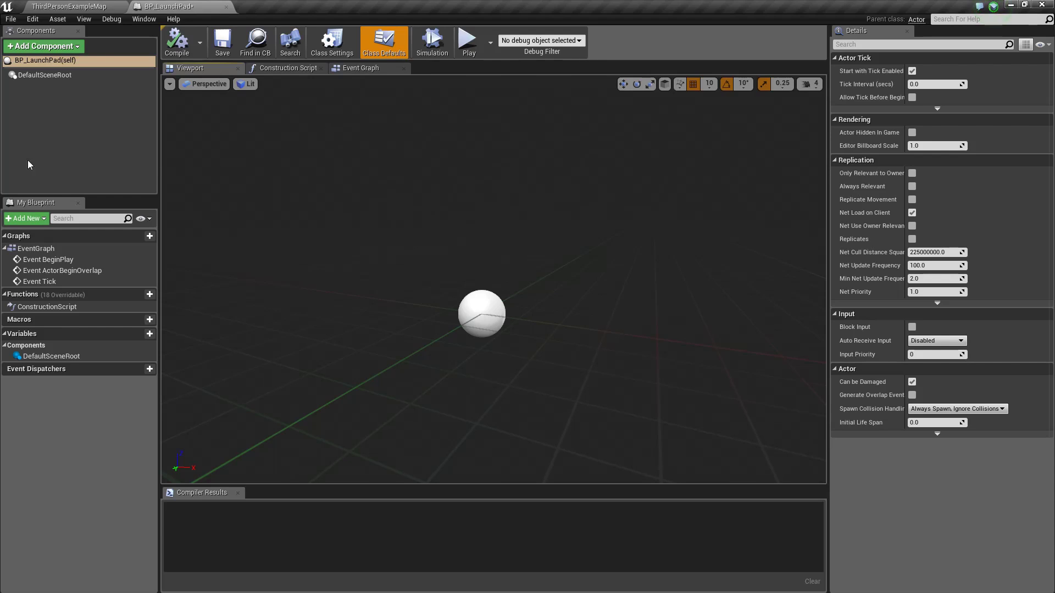
Add a Cylinder component from Basic Shapes and frame it in the viewport
click(75, 47)
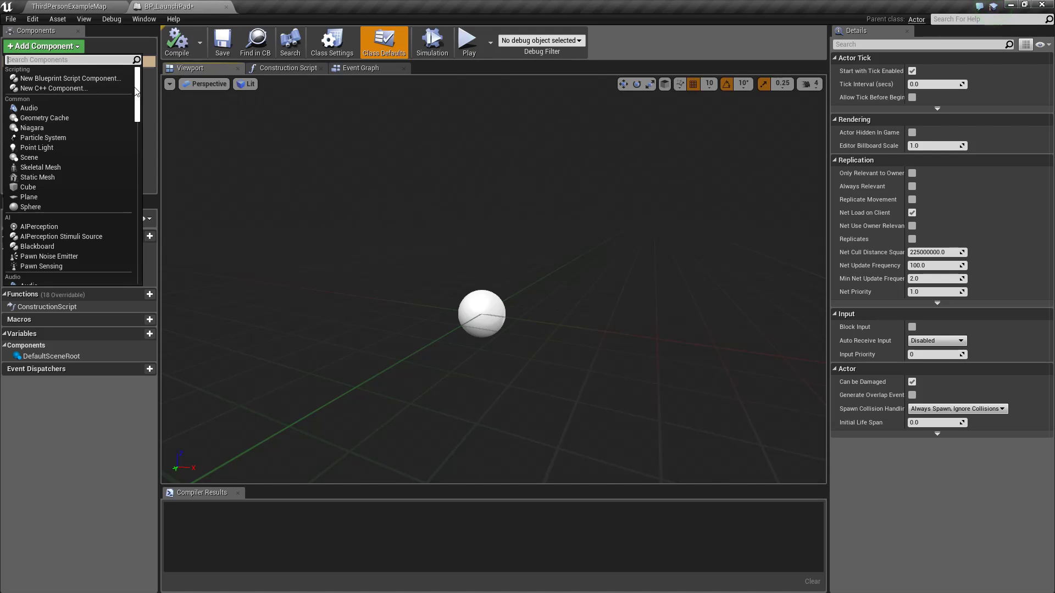
drag(136, 92, 133, 147)
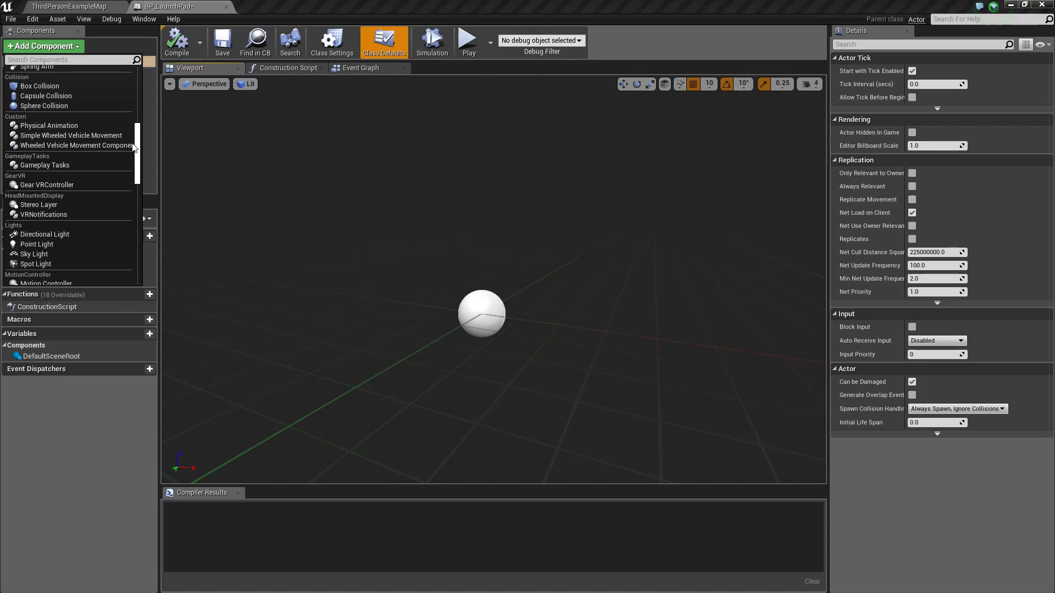
scroll(133, 147, up, 1)
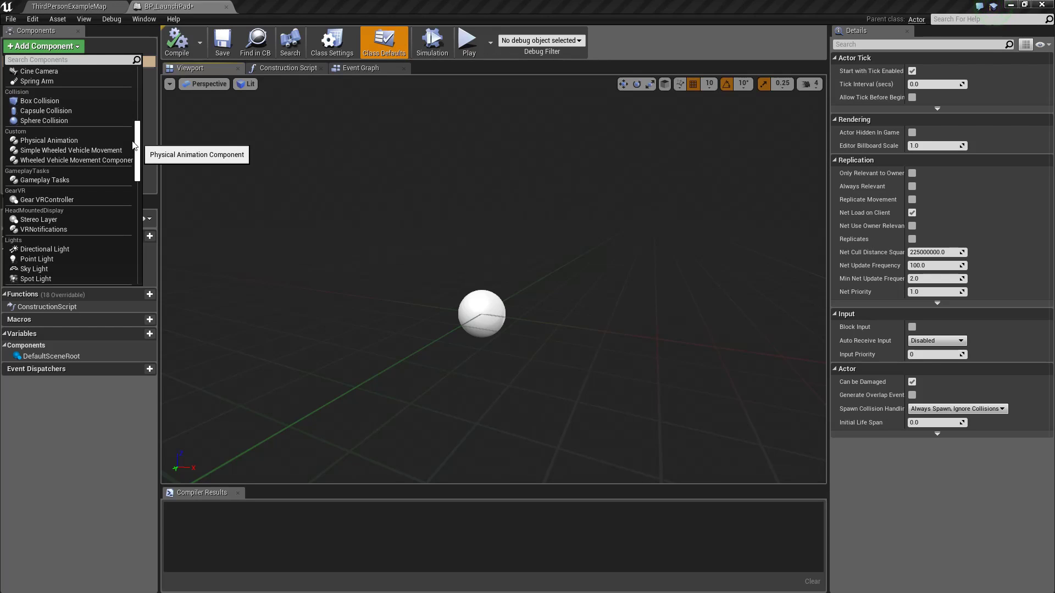
drag(134, 146, 142, 114)
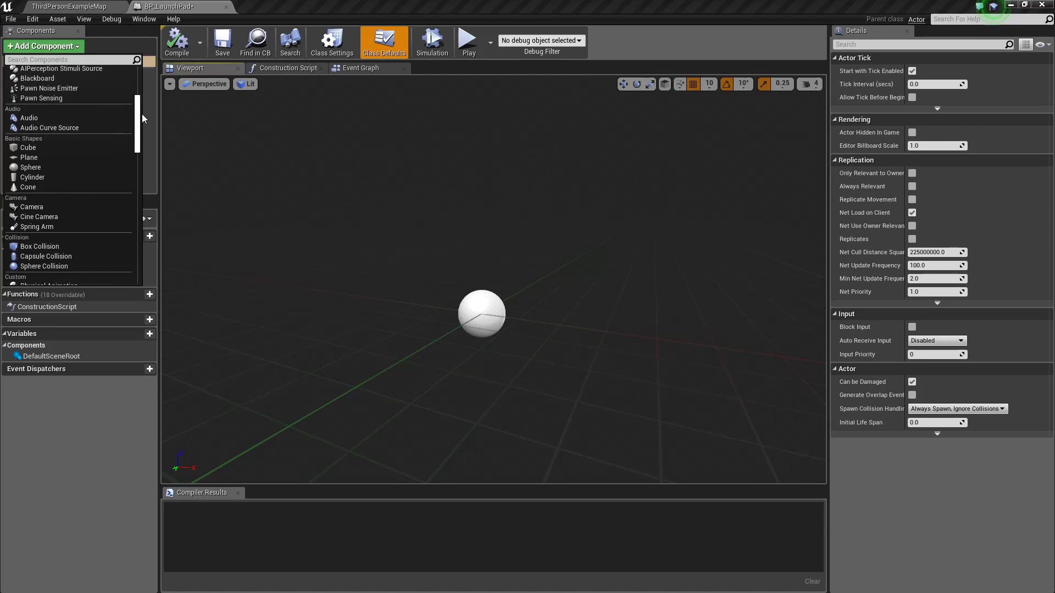
click(41, 179)
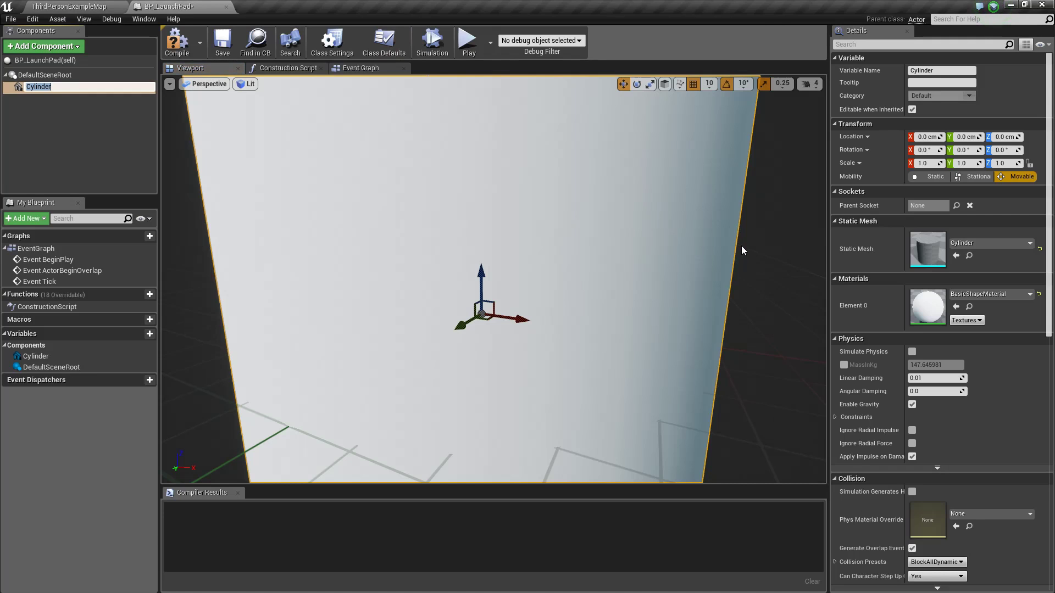
drag(741, 246, 741, 280)
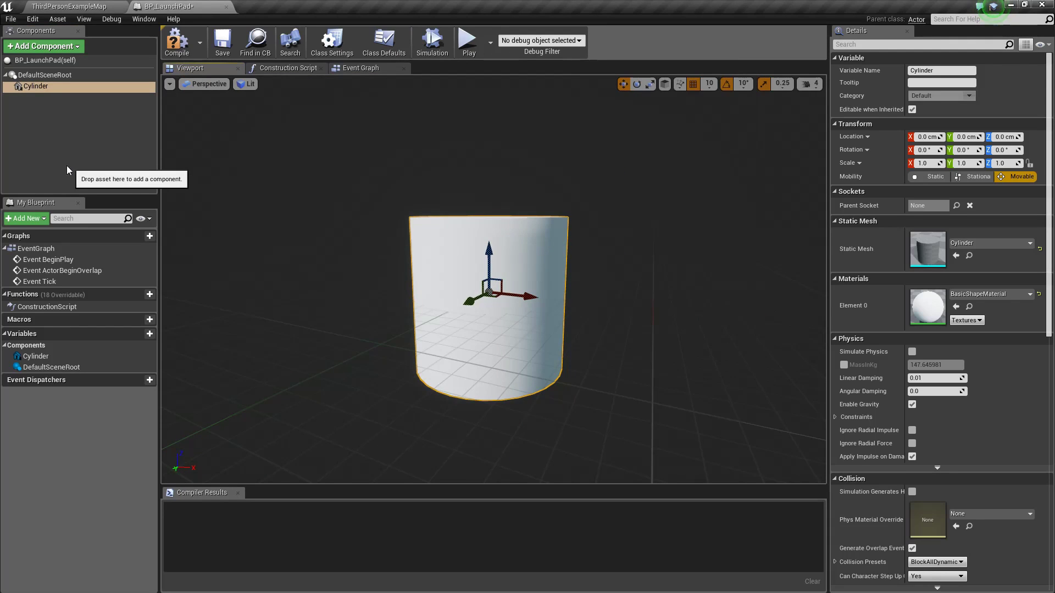
click(51, 113)
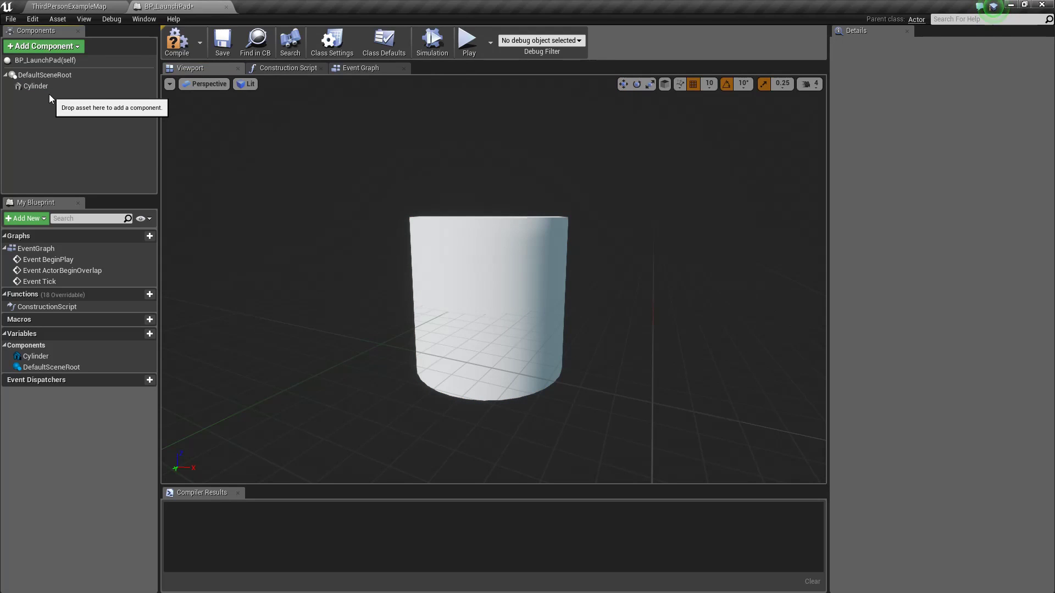
click(31, 77)
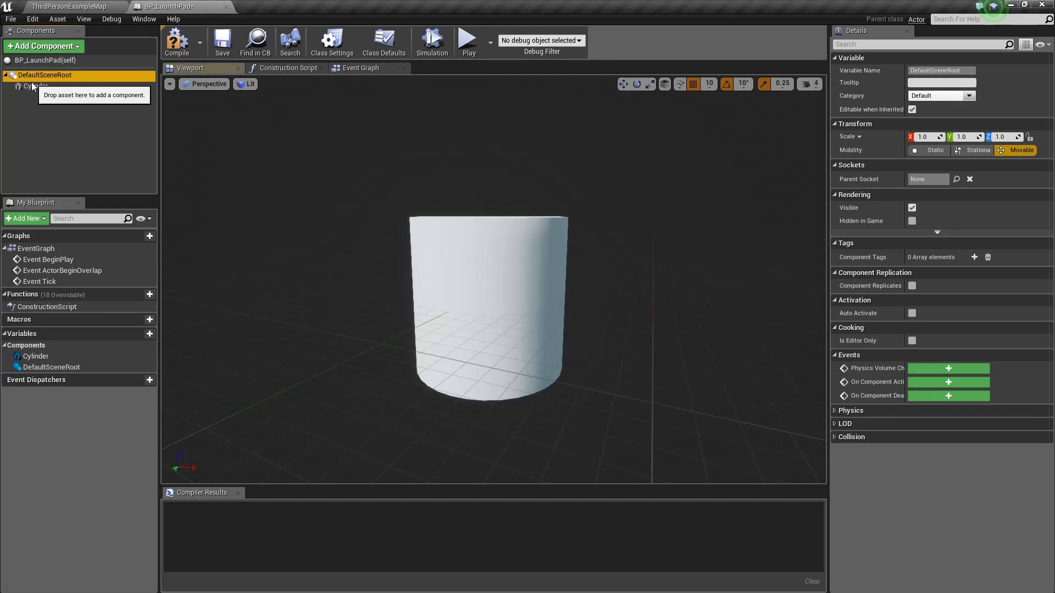
click(32, 87)
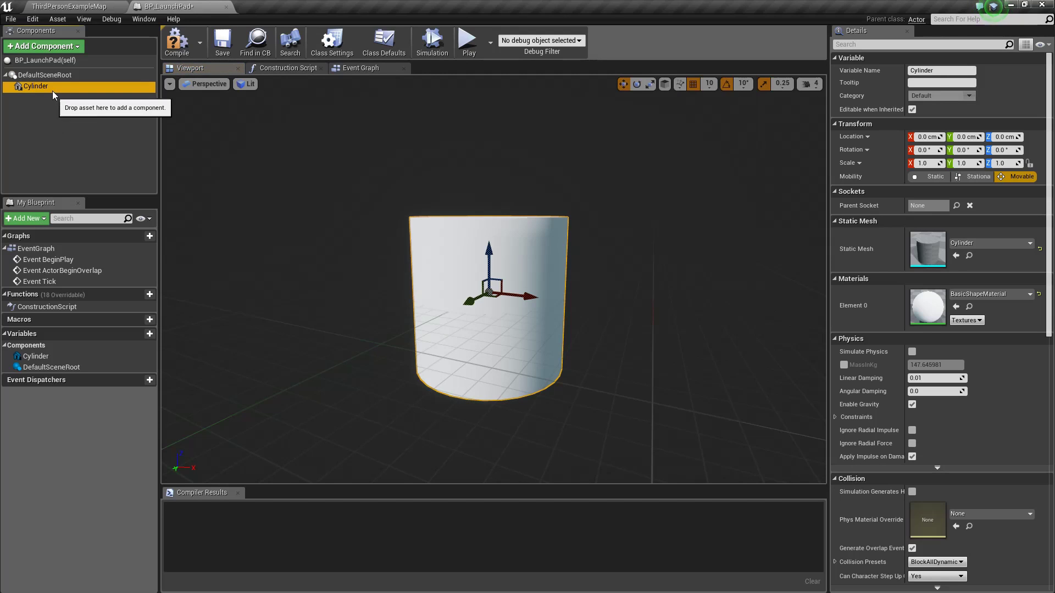
click(60, 75)
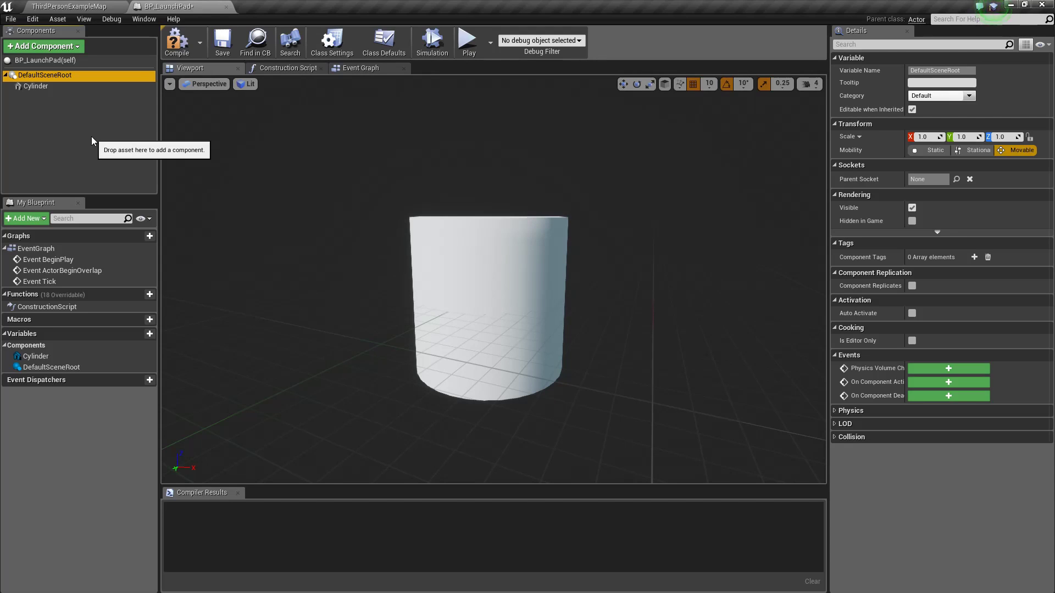
Add a PointLight component and lower it to Z -180
click(60, 49)
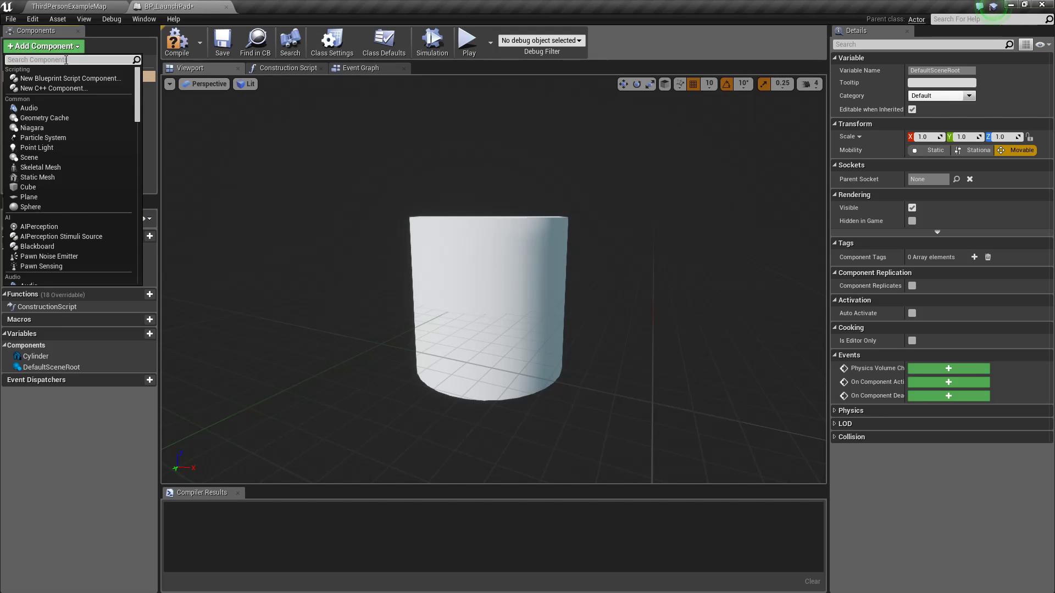
click(59, 147)
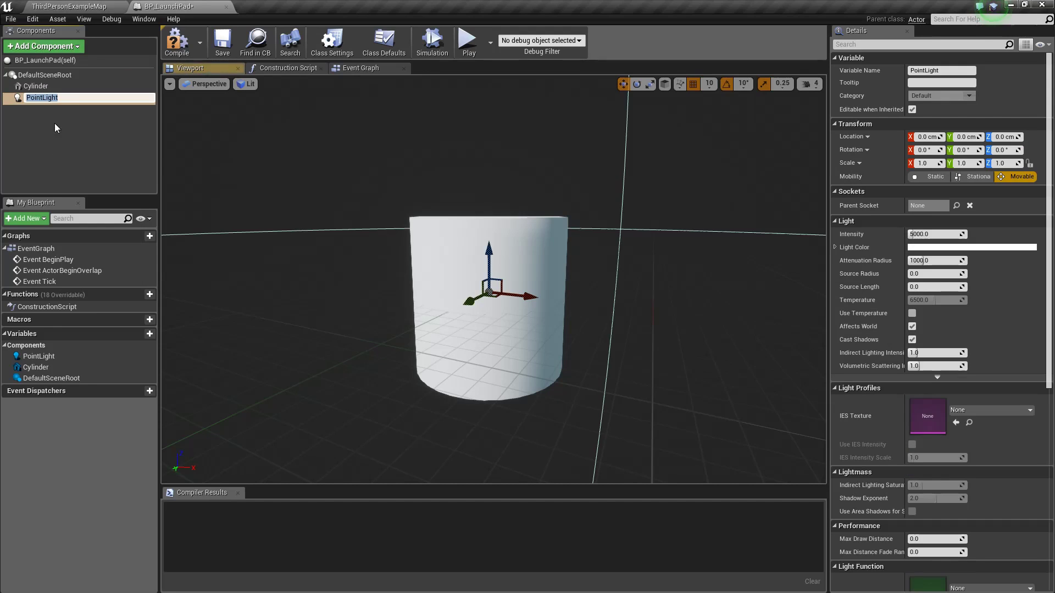
key(Return)
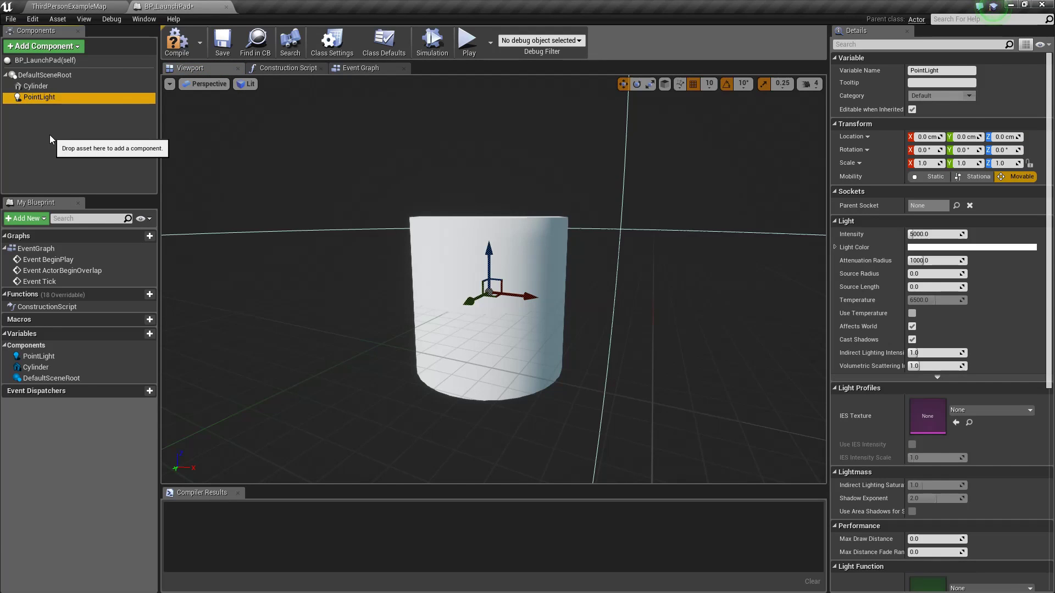
mouse_move(497, 144)
mouse_down()
mouse_move(498, 214)
mouse_move(500, 149)
mouse_up()
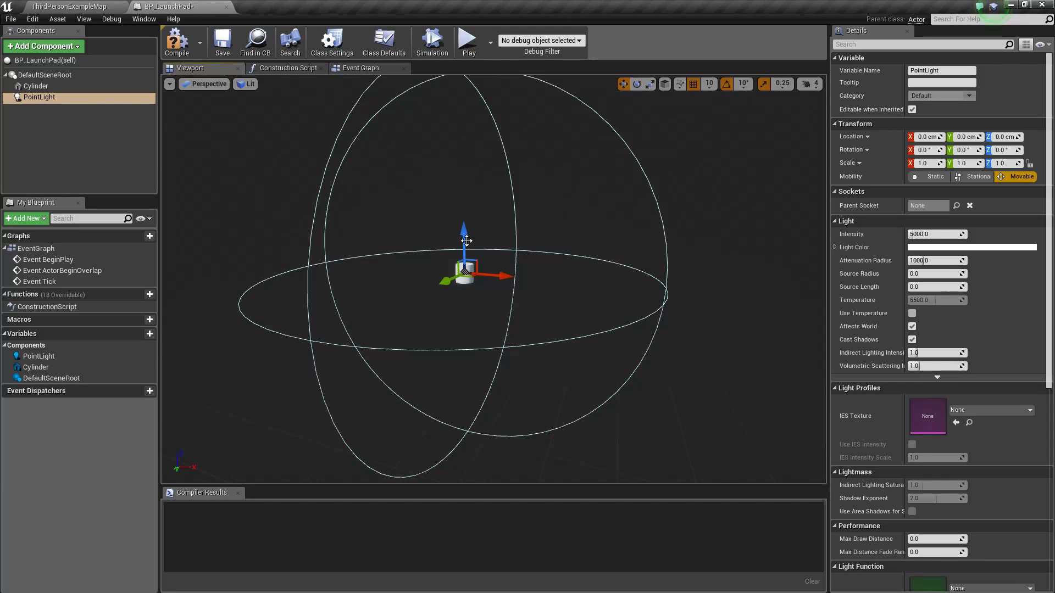
drag(465, 240, 461, 268)
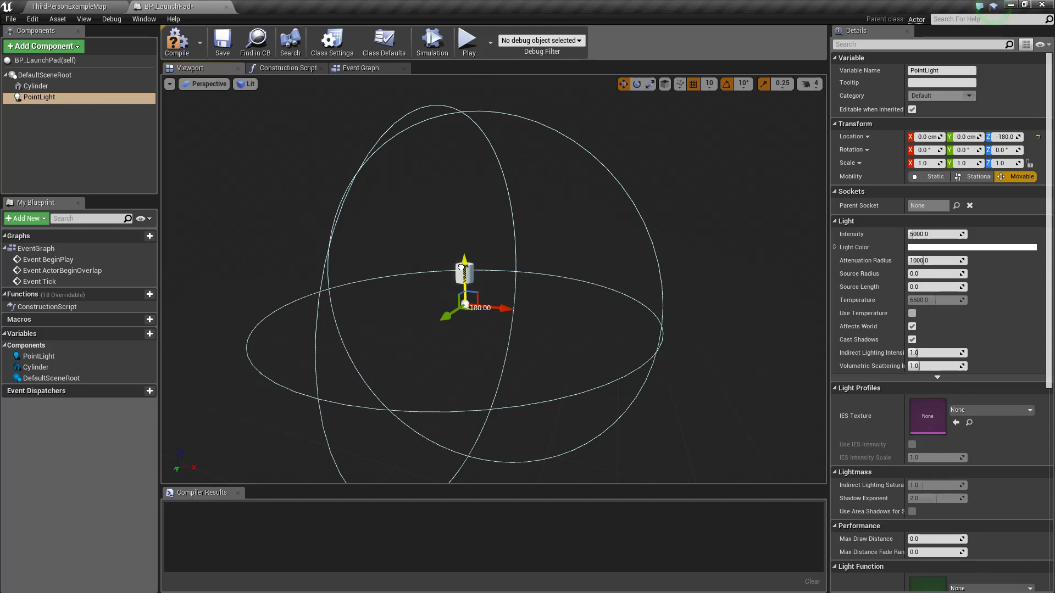
Test-move the Cylinder up to Z 340, then undo the move
click(462, 269)
click(36, 98)
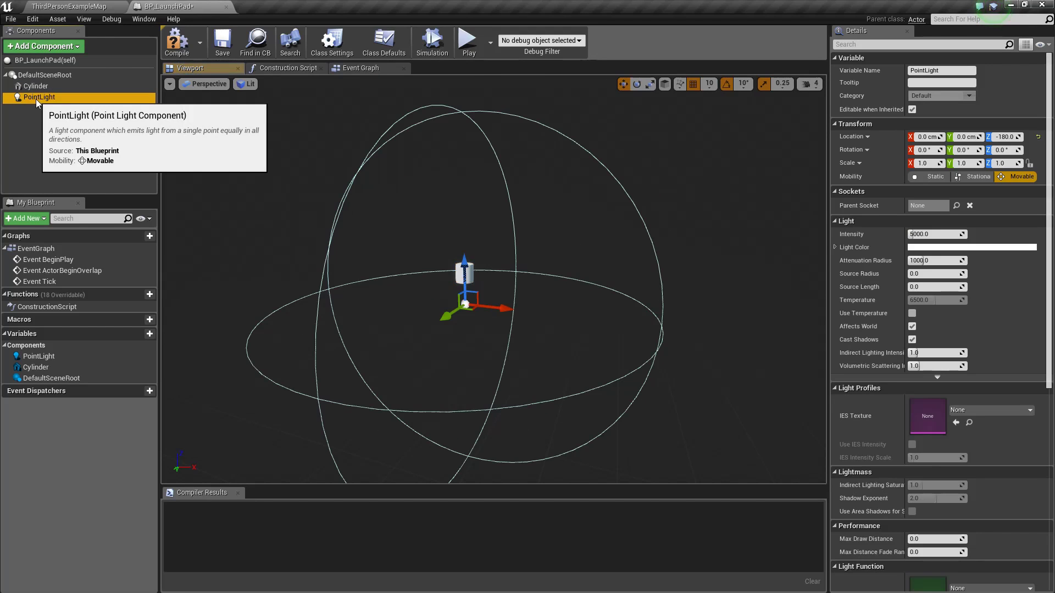
click(35, 86)
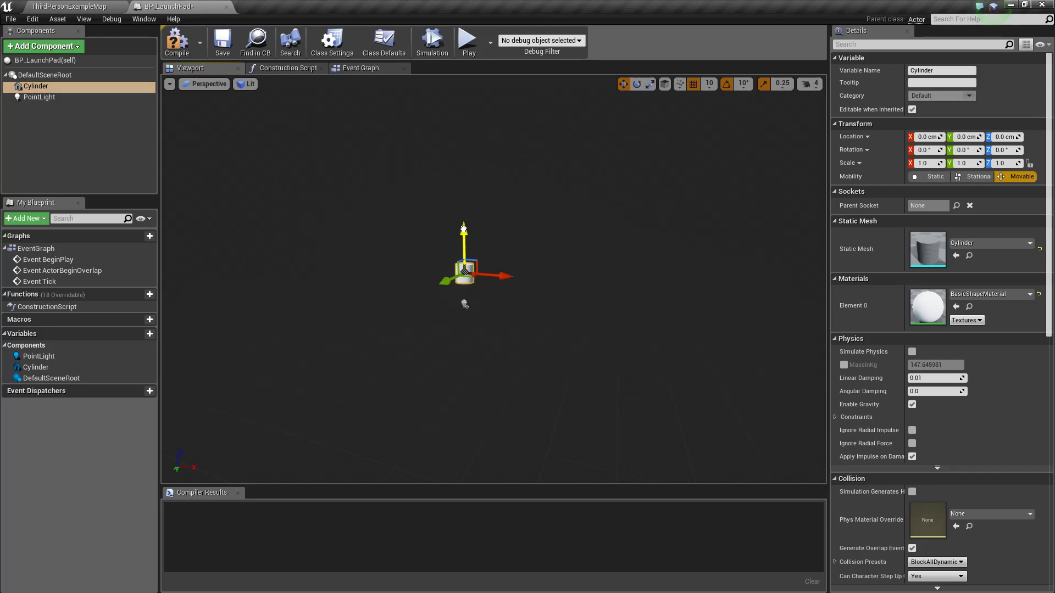
drag(464, 228, 463, 165)
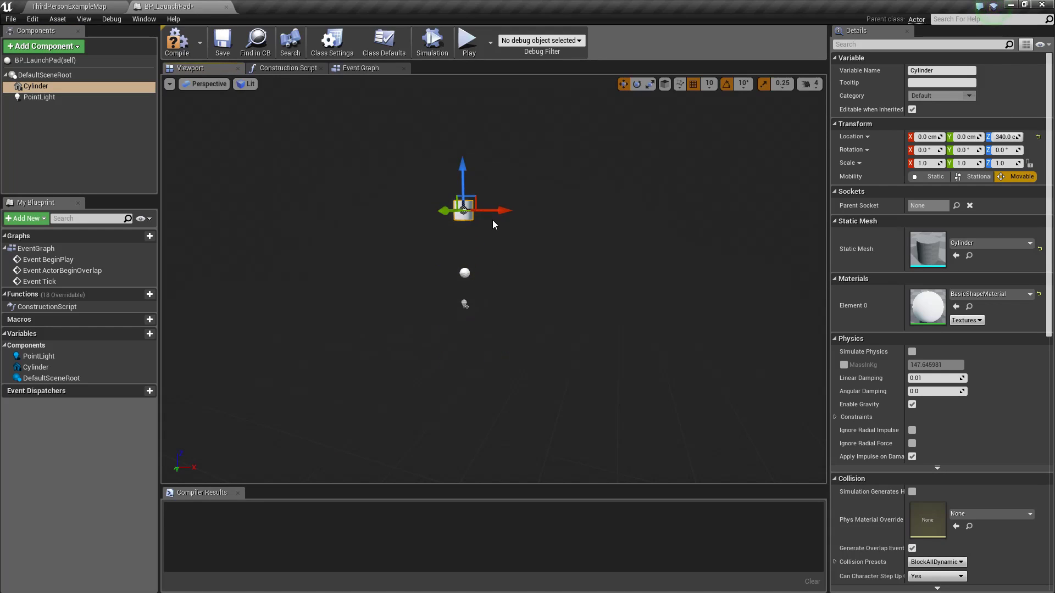
click(460, 166)
key(ctrl+z)
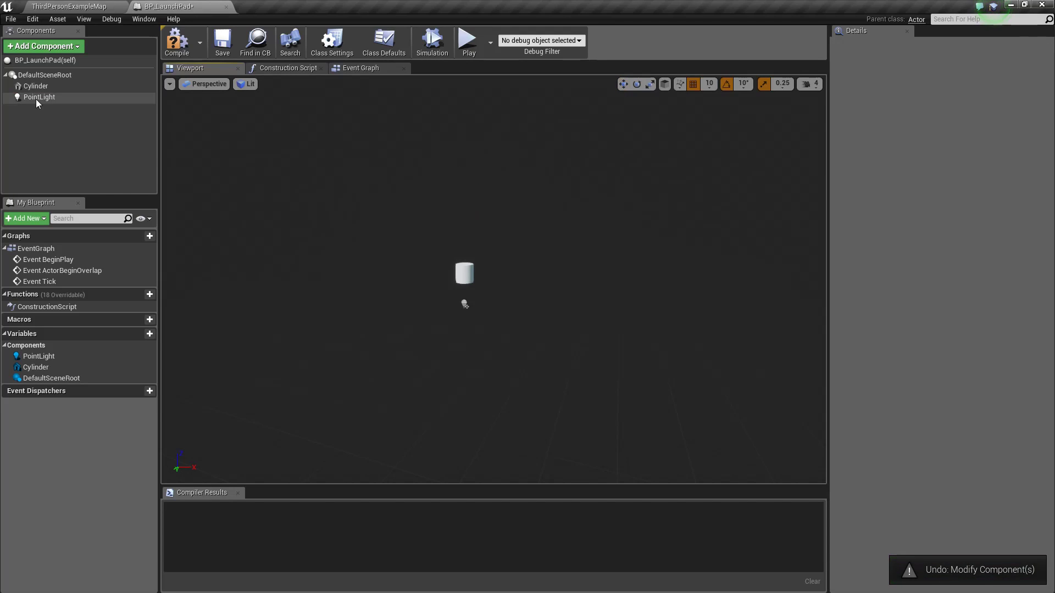
Attach the PointLight under the Cylinder, undoing a test raise to Z 440
click(40, 98)
drag(42, 98, 47, 89)
click(38, 87)
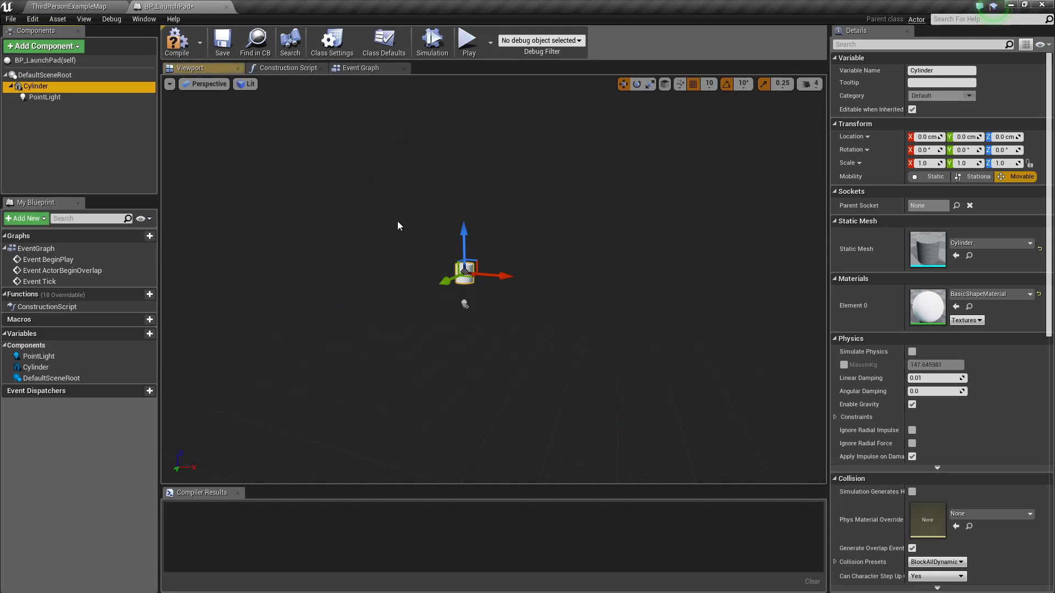
drag(462, 235, 463, 155)
key(ctrl+z)
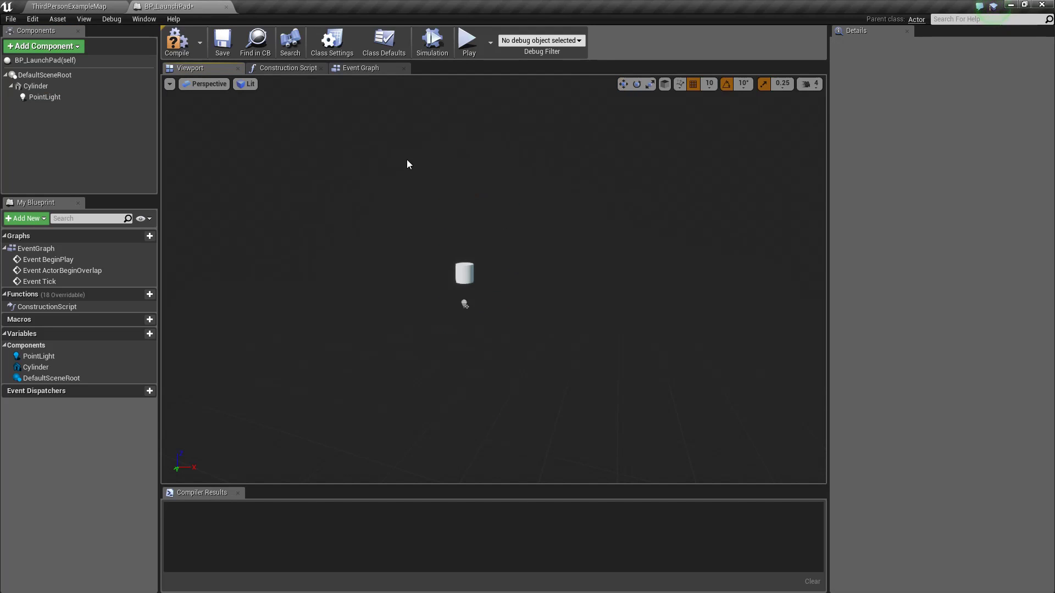
Delete the PointLight component and focus the preview on the Cylinder
click(47, 98)
key(Delete)
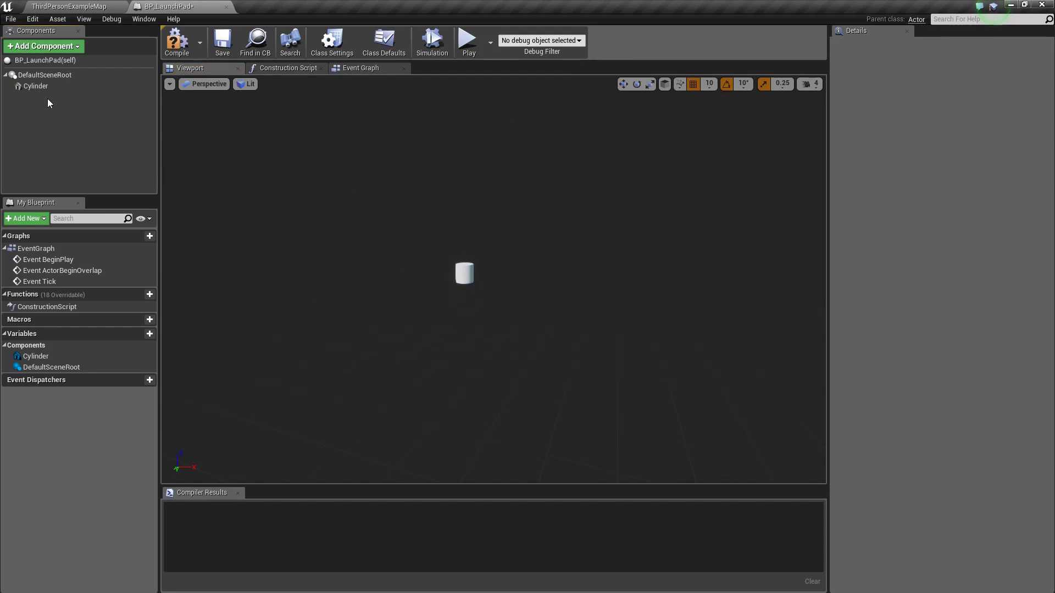
click(34, 90)
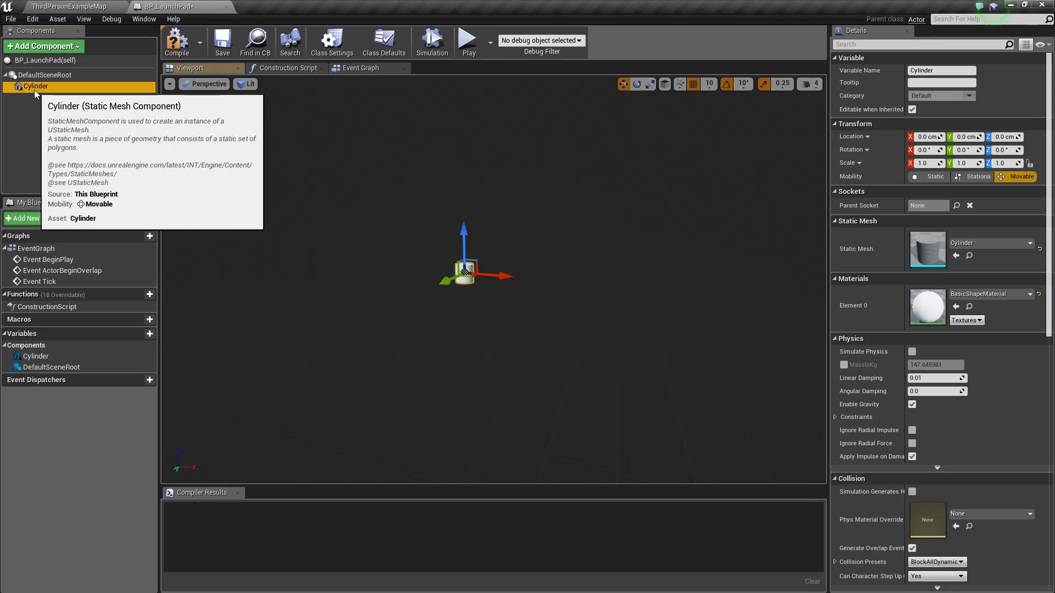
click(436, 306)
mouse_move(434, 305)
mouse_down()
mouse_move(433, 272)
mouse_move(434, 305)
mouse_up()
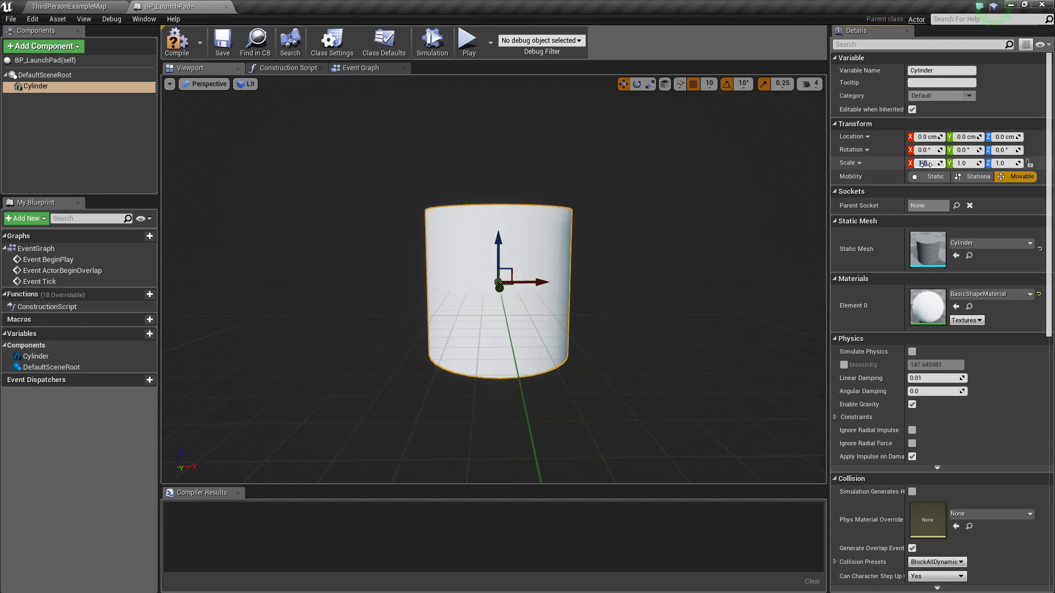
Set the Cylinder's Z scale to 0.2 and compile, undoing a test lift to Z 40
click(1004, 163)
text(0.2)
key(Return)
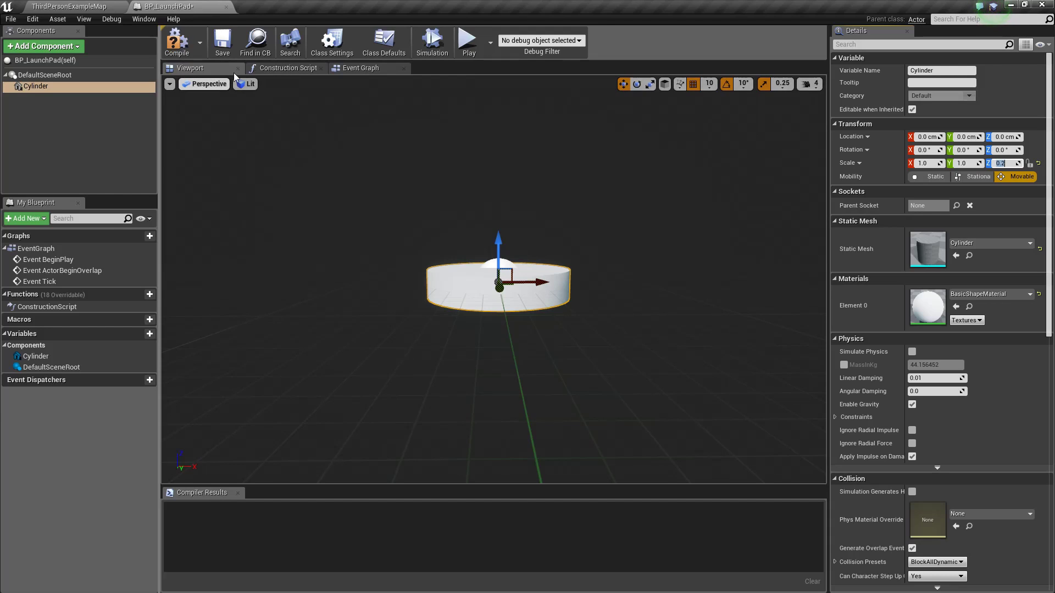
click(180, 44)
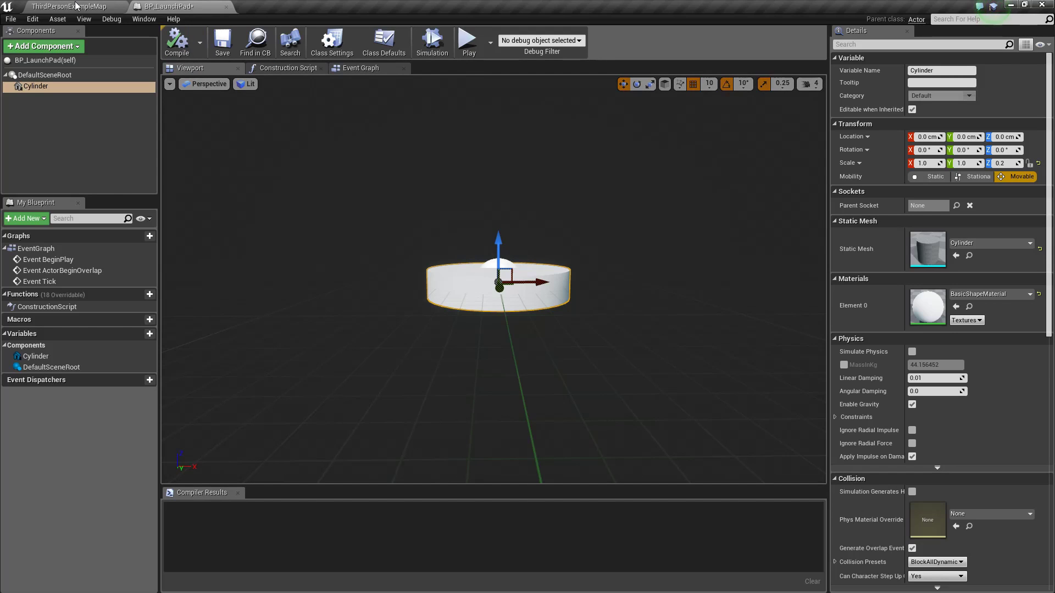
drag(499, 242, 504, 187)
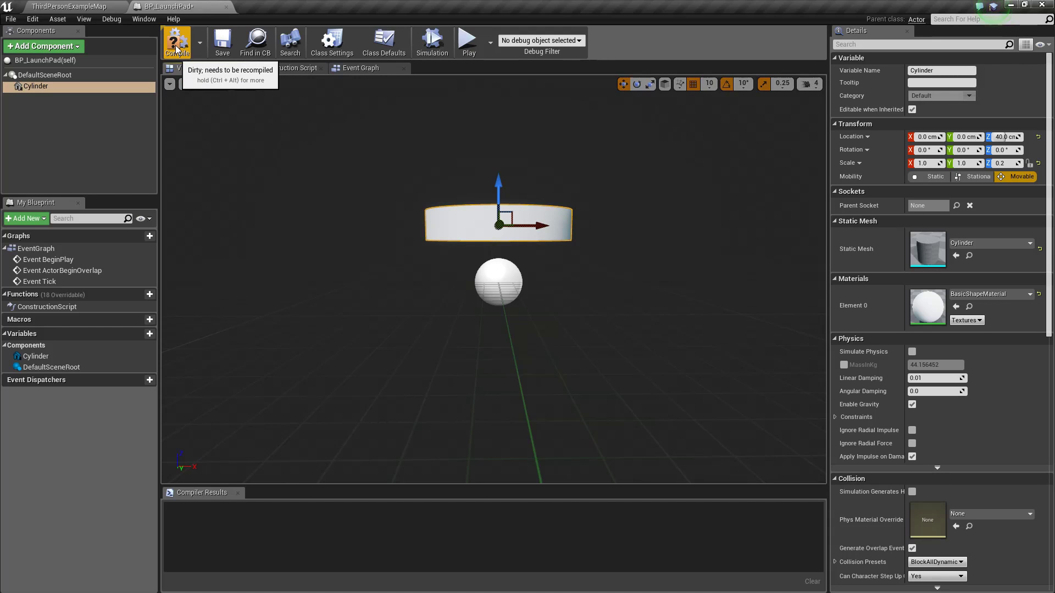
key(ctrl+z)
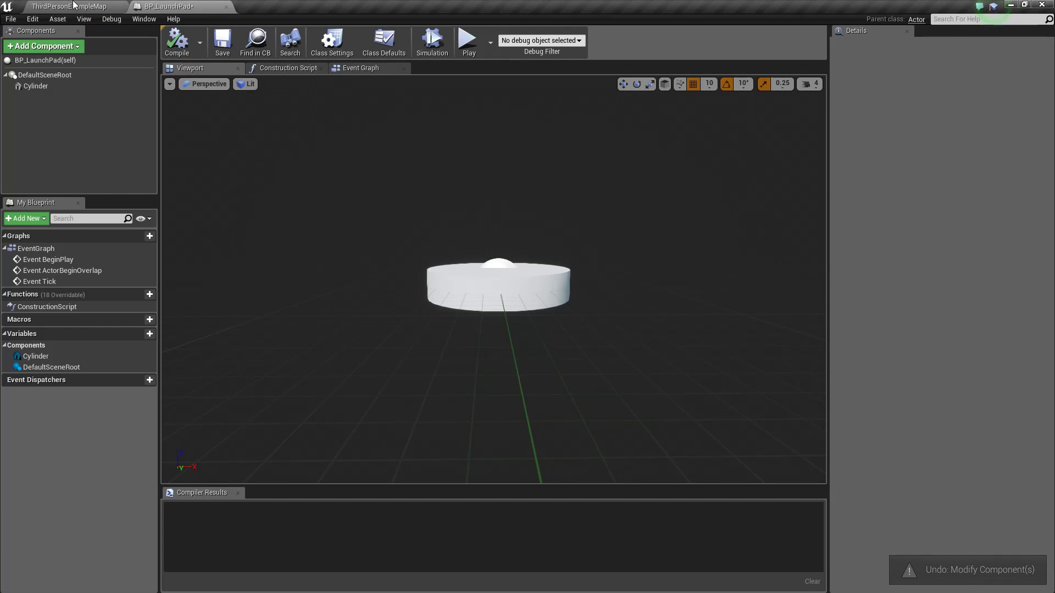
Place a BP_LaunchPad instance into the ThirdPersonExampleMap level
click(74, 6)
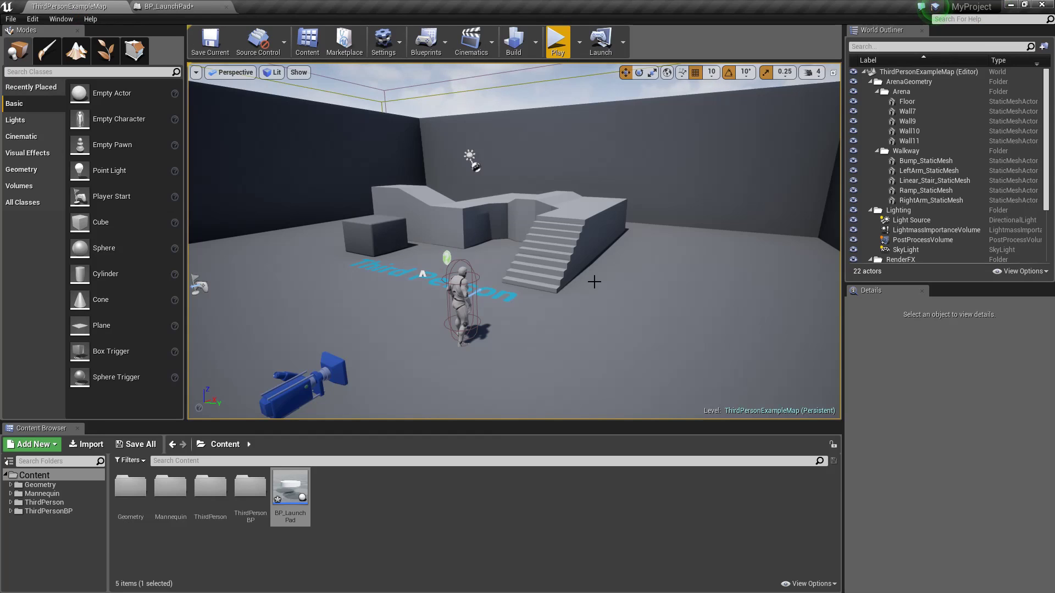
drag(695, 282, 651, 233)
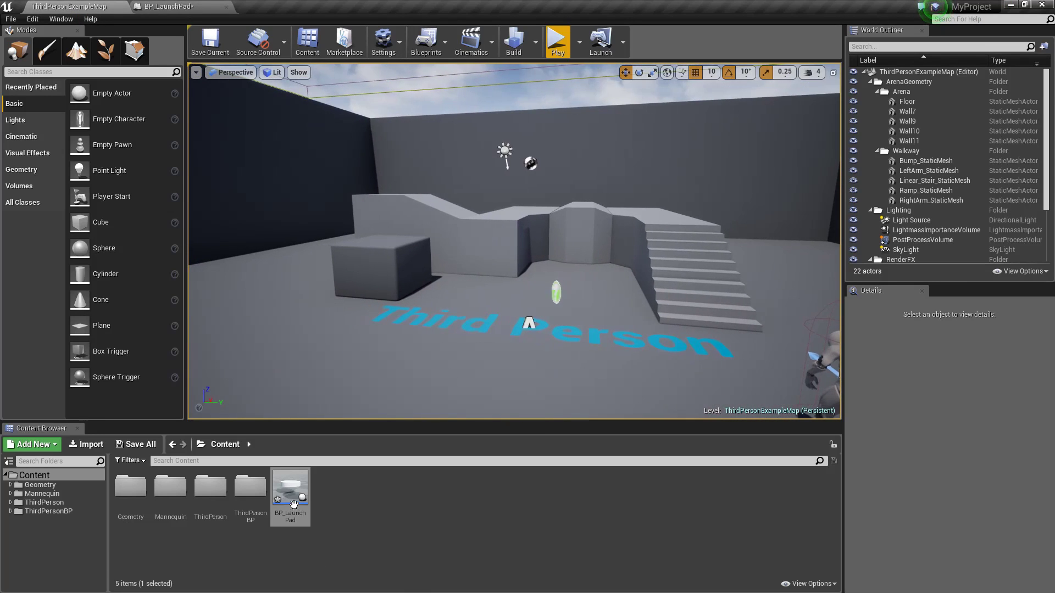
drag(287, 488, 486, 288)
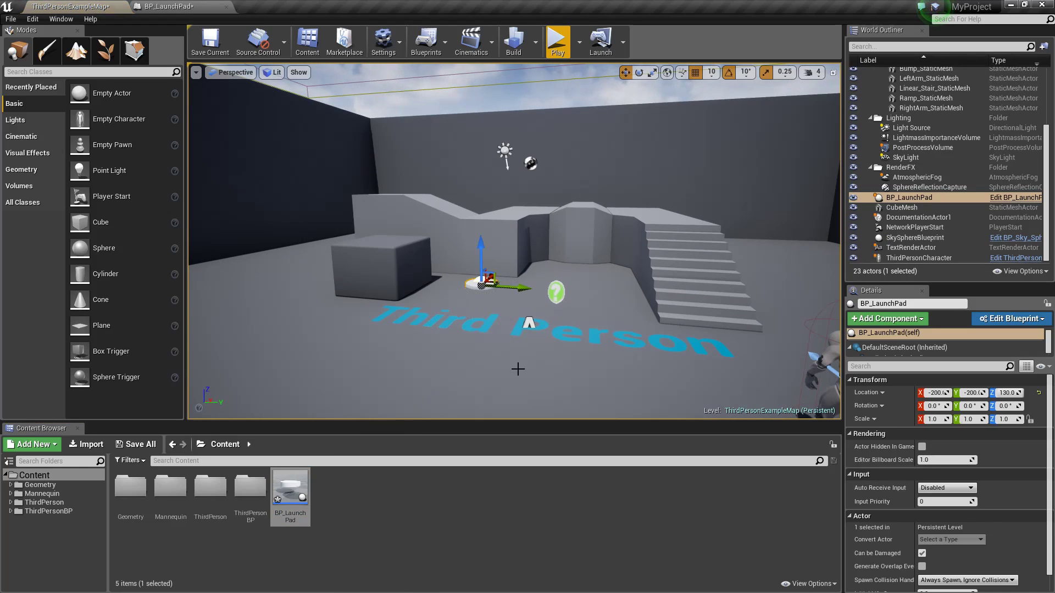
Play-test the level by running the character onto the launch pad, then stop
click(557, 42)
key(w)
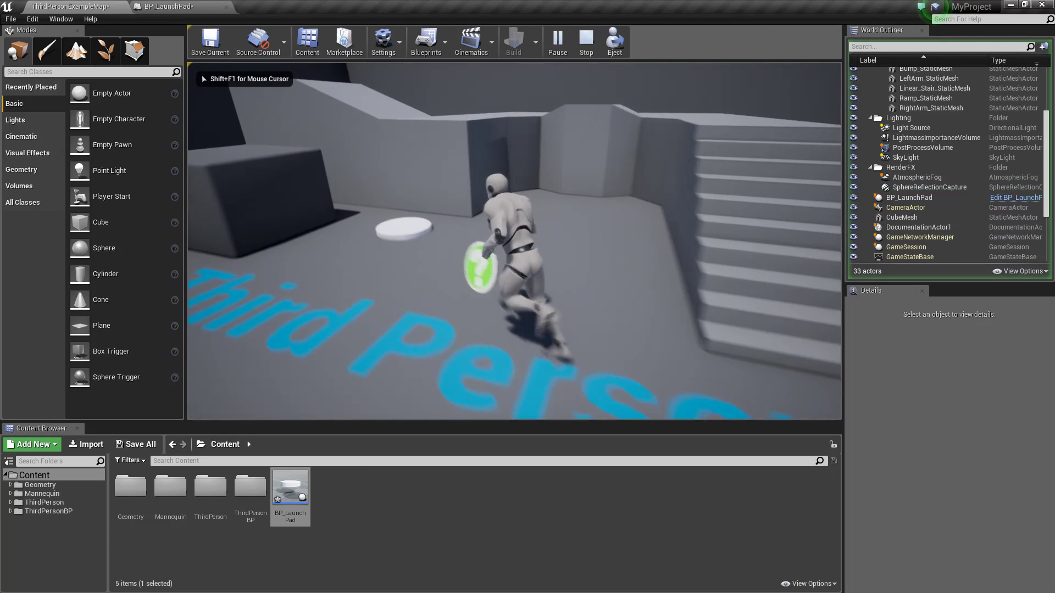
key(w)
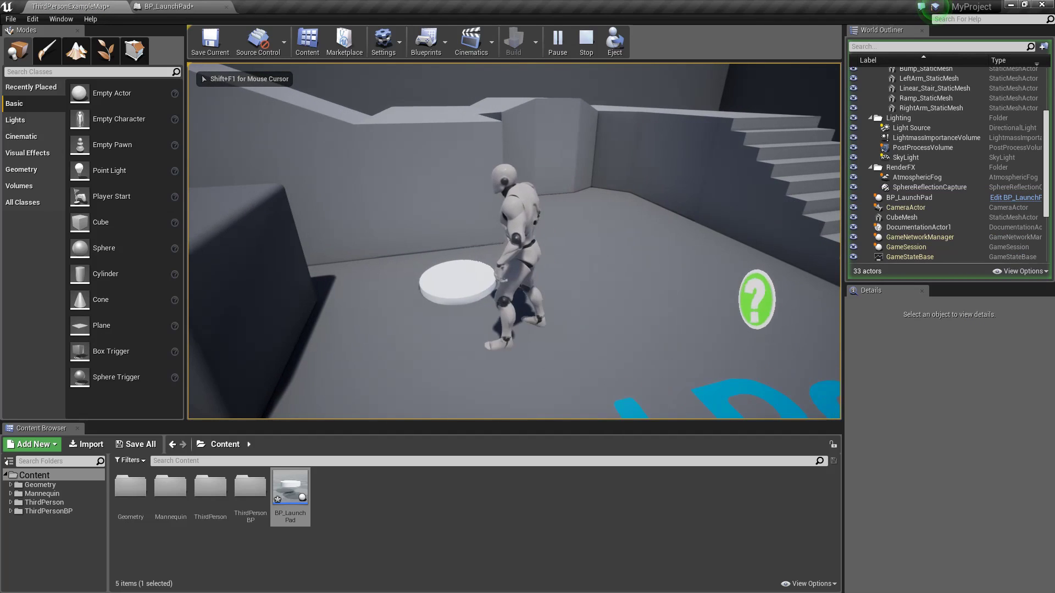
key(w)
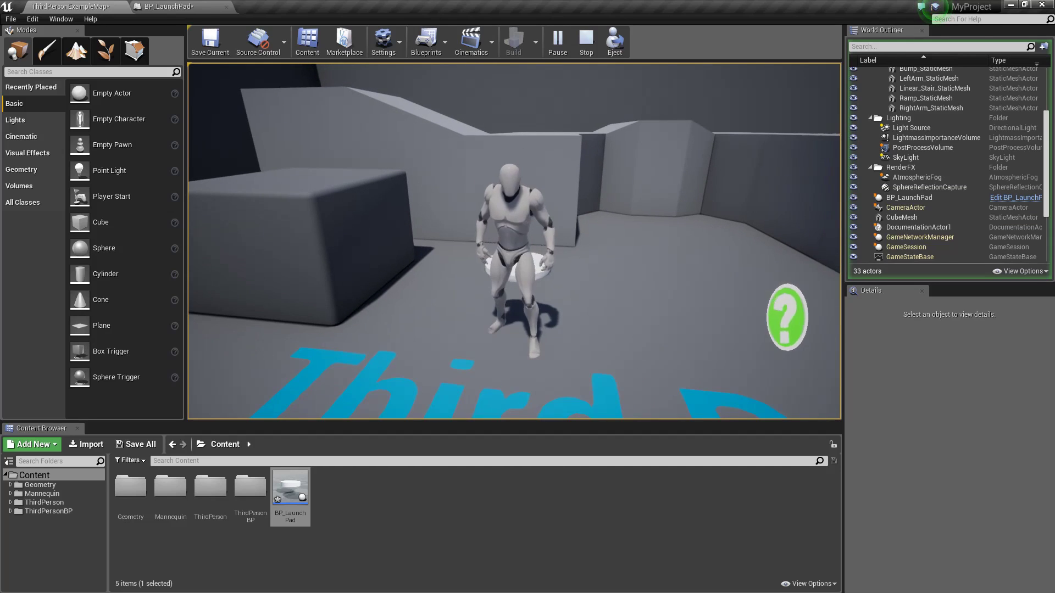
key(Escape)
Change BP_LaunchPad's Cylinder Scale Z from 0.2 to 0.3, then return to the map
click(148, 6)
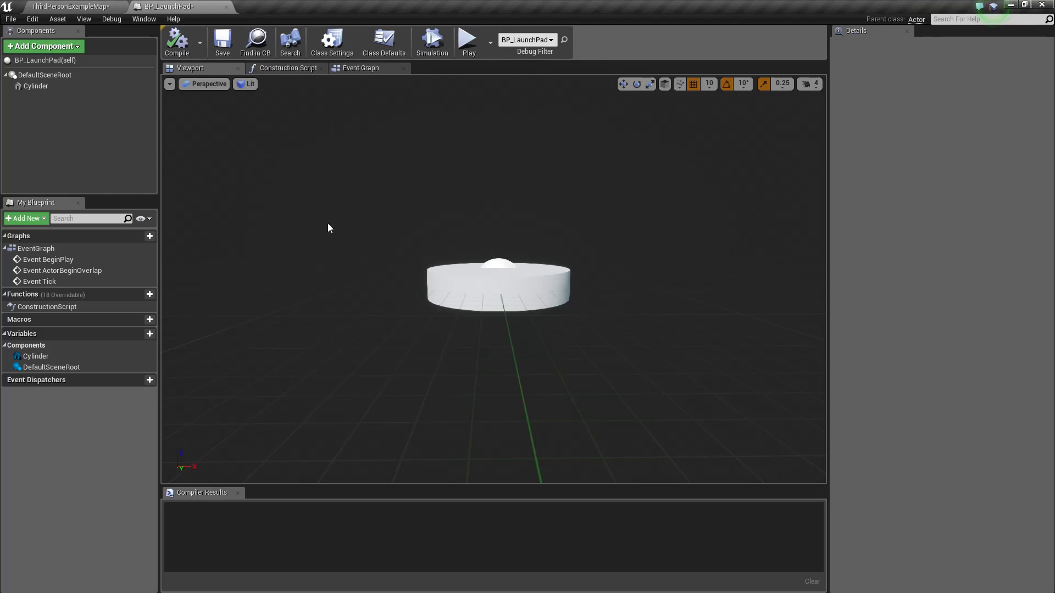
click(456, 264)
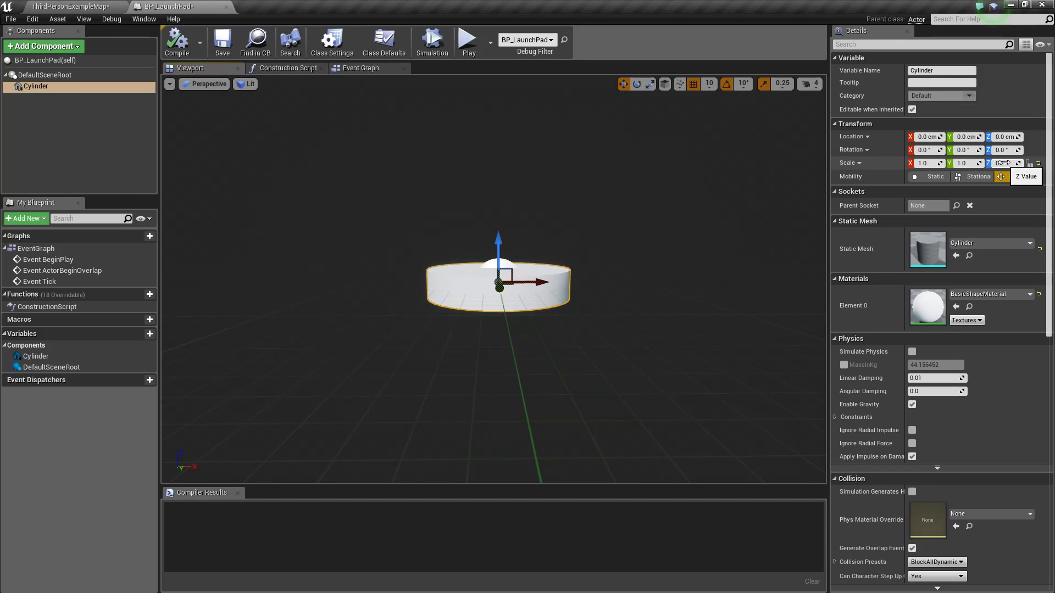
drag(1001, 163, 1013, 163)
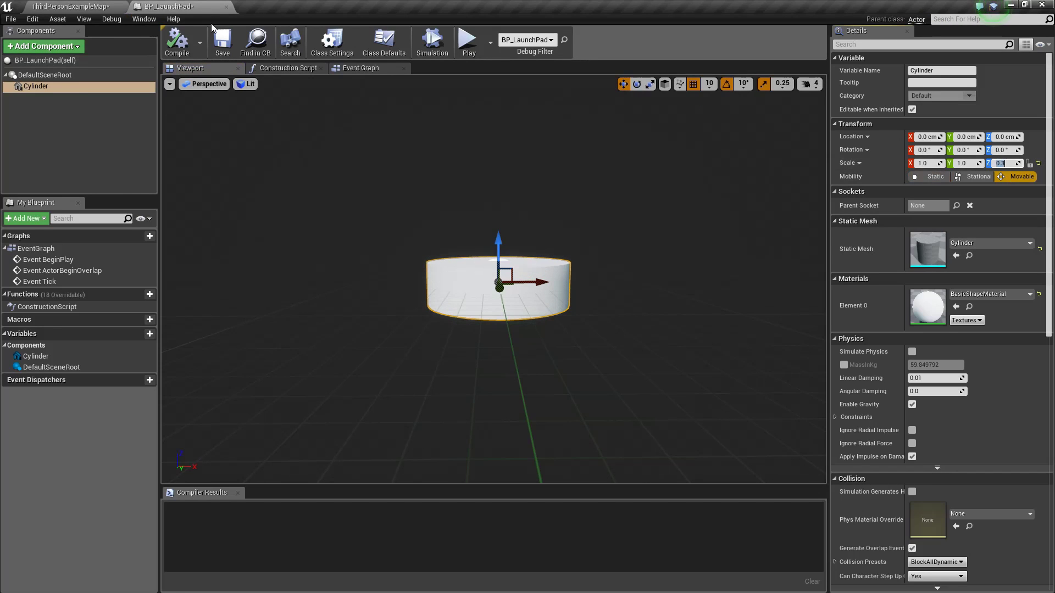
click(66, 6)
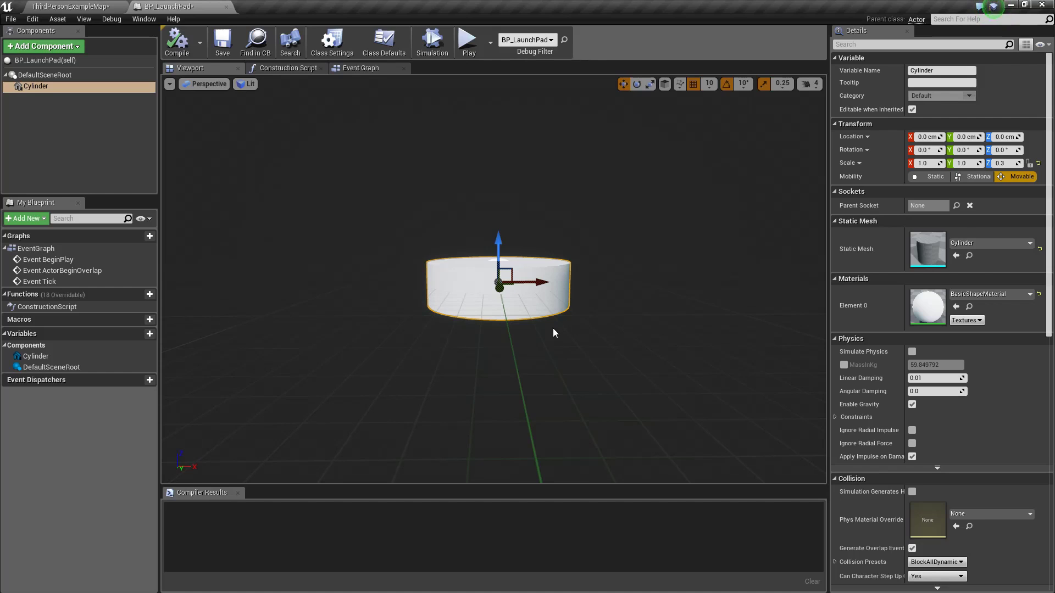
Raise the launch pad to Z 210 in the ThirdPersonExampleMap and play-test walking past it
click(71, 6)
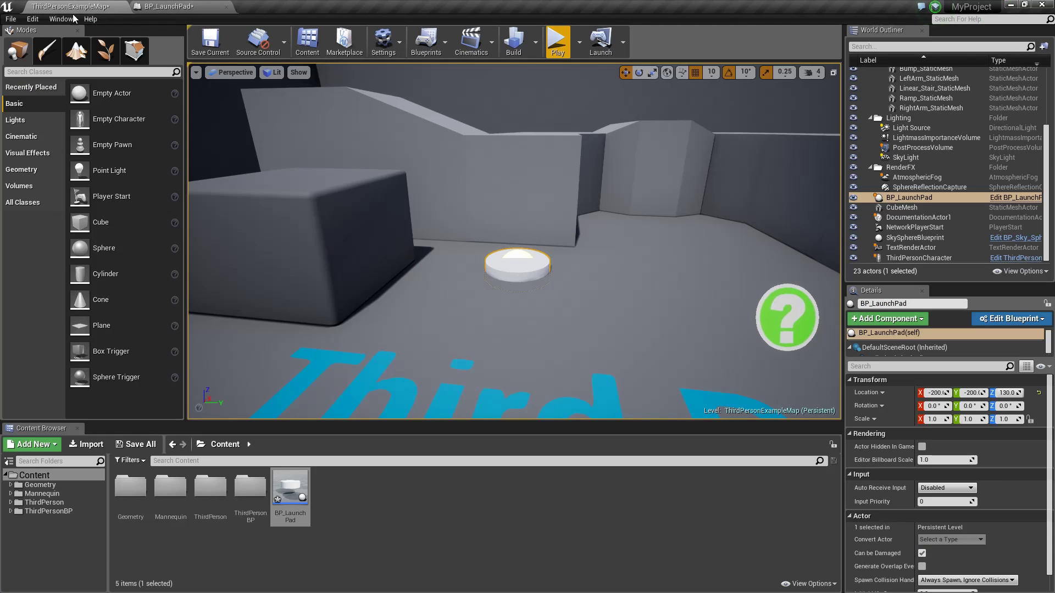
drag(519, 248, 521, 190)
click(557, 44)
key(w)
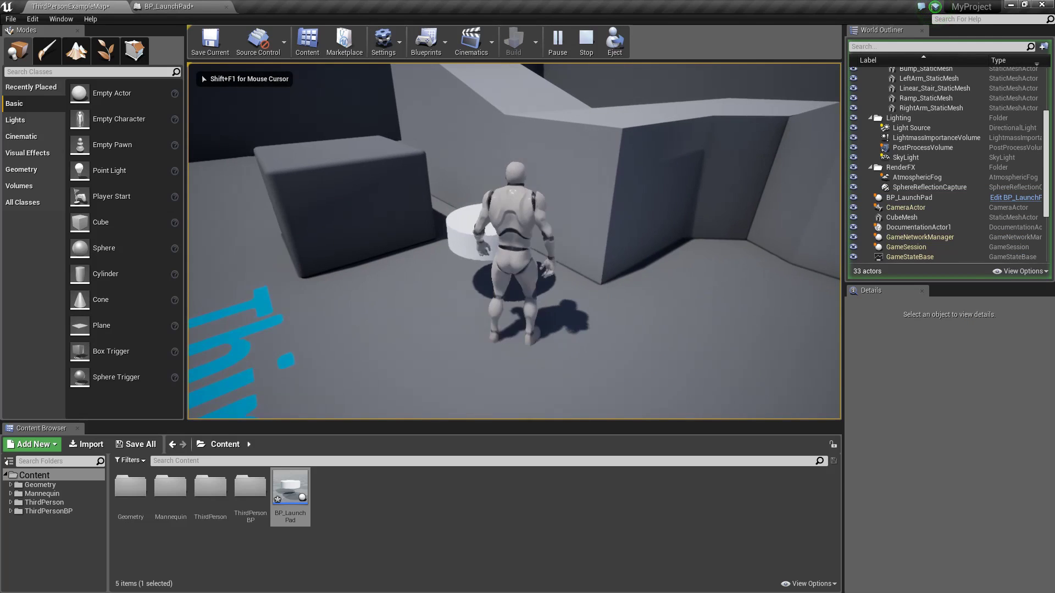
key(a)
key(s)
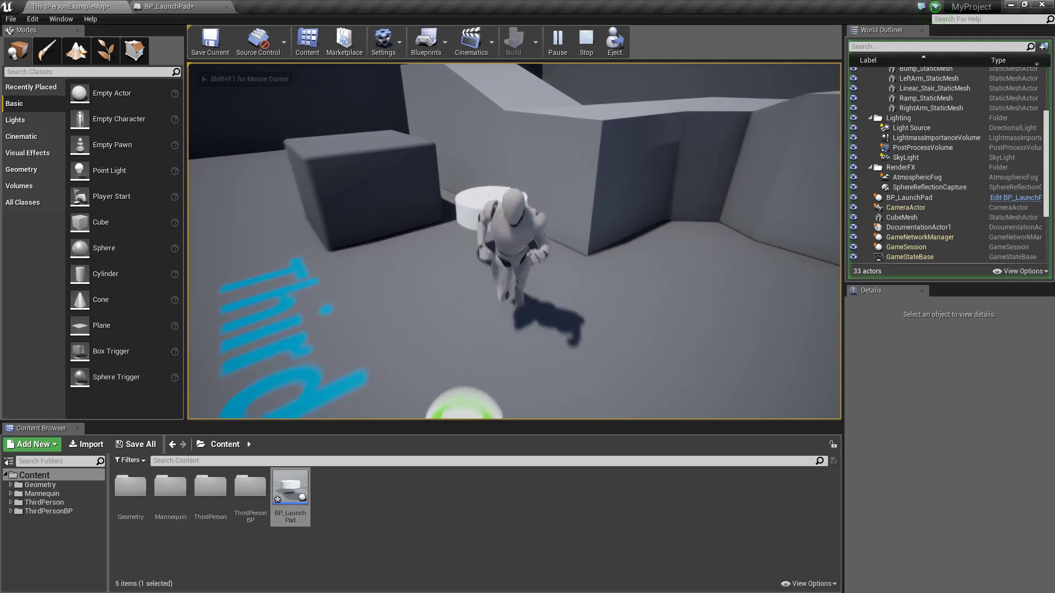
key(Escape)
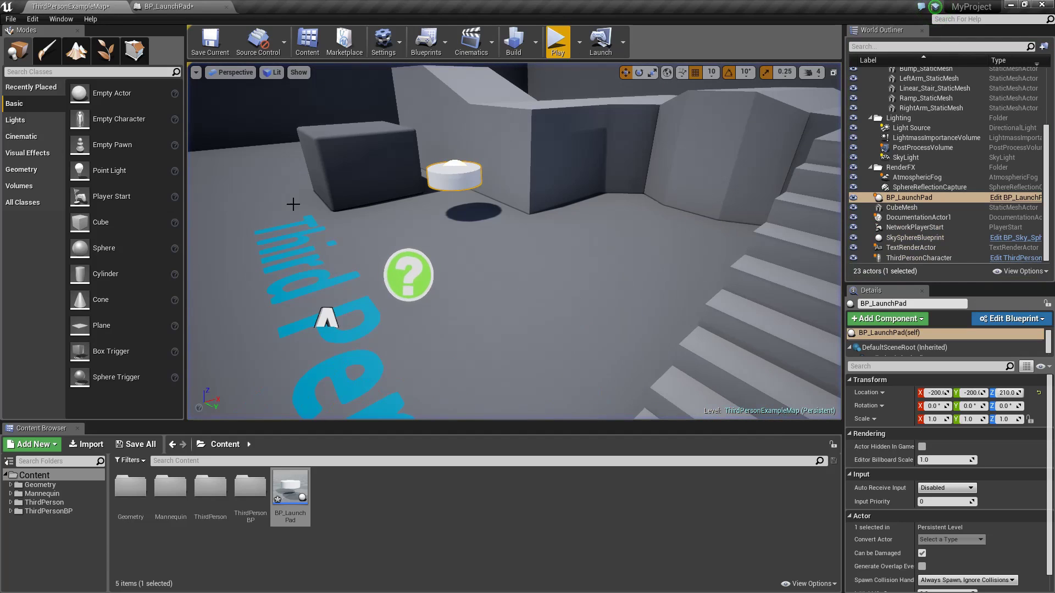
Drop the launch pad back to floor height (Z 130) and return to BP_LaunchPad
click(472, 172)
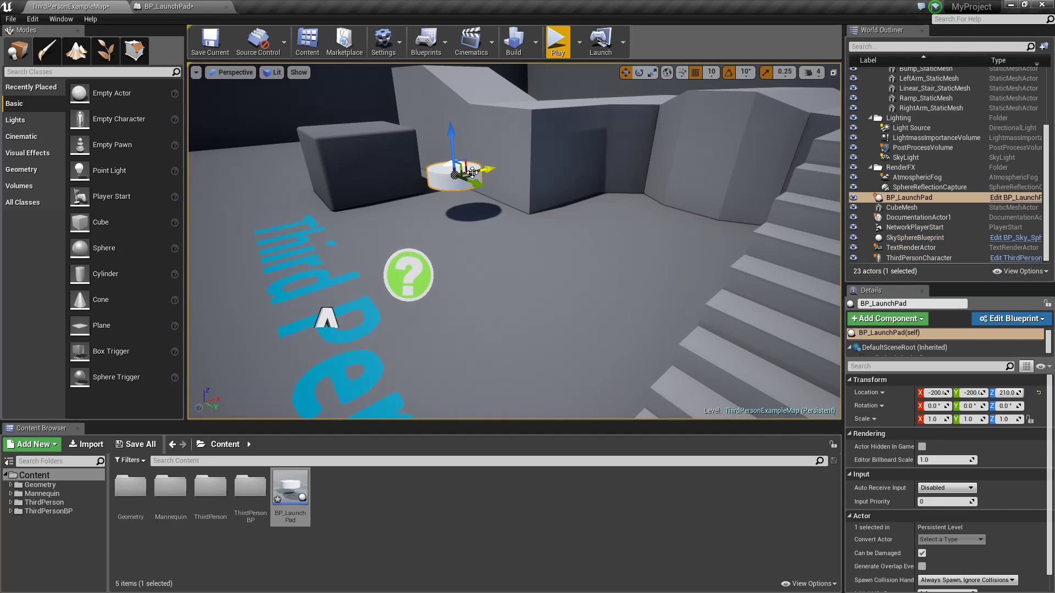
key(End)
click(168, 6)
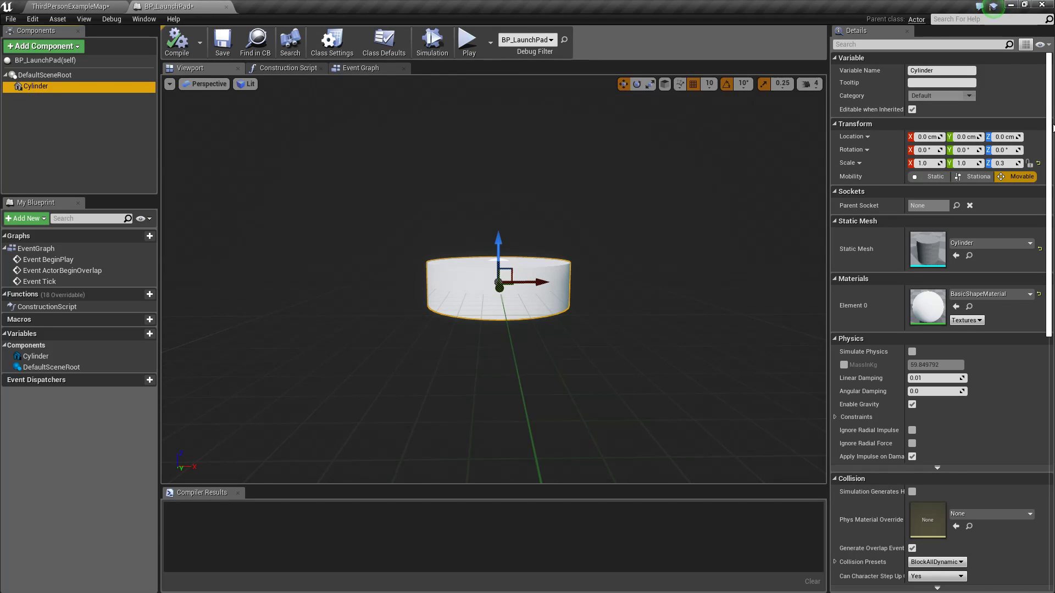
Change the Cylinder's Collision Presets from BlockAllDynamic to NoCollision
drag(1052, 128, 1048, 356)
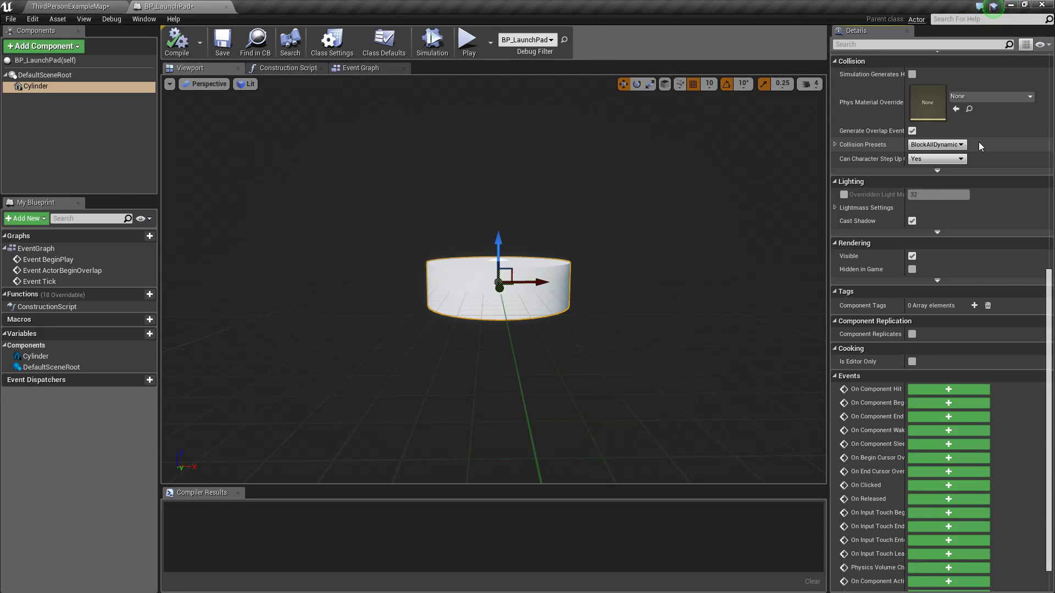
click(834, 145)
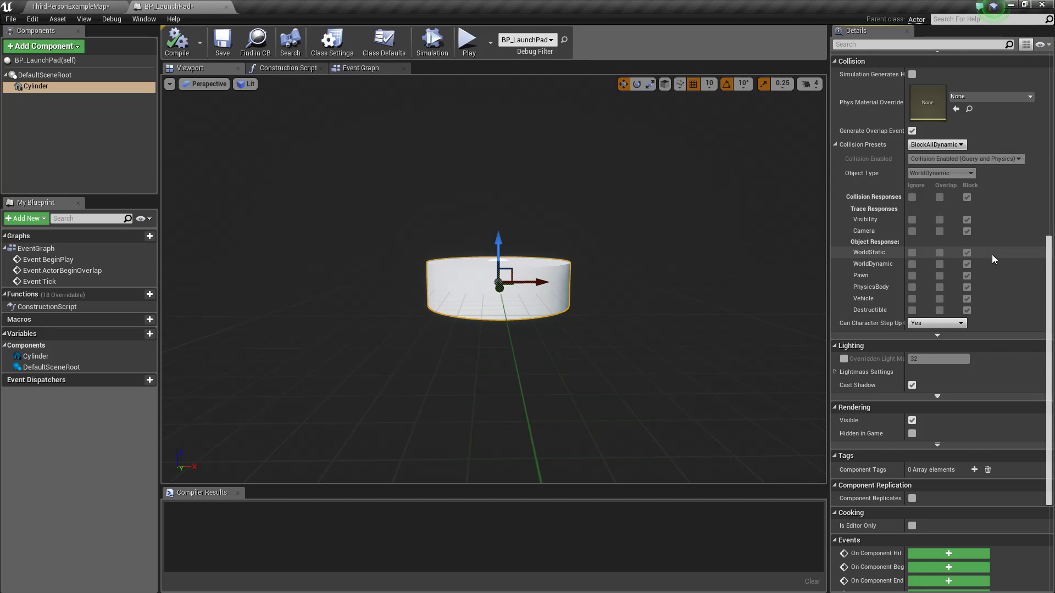
click(836, 147)
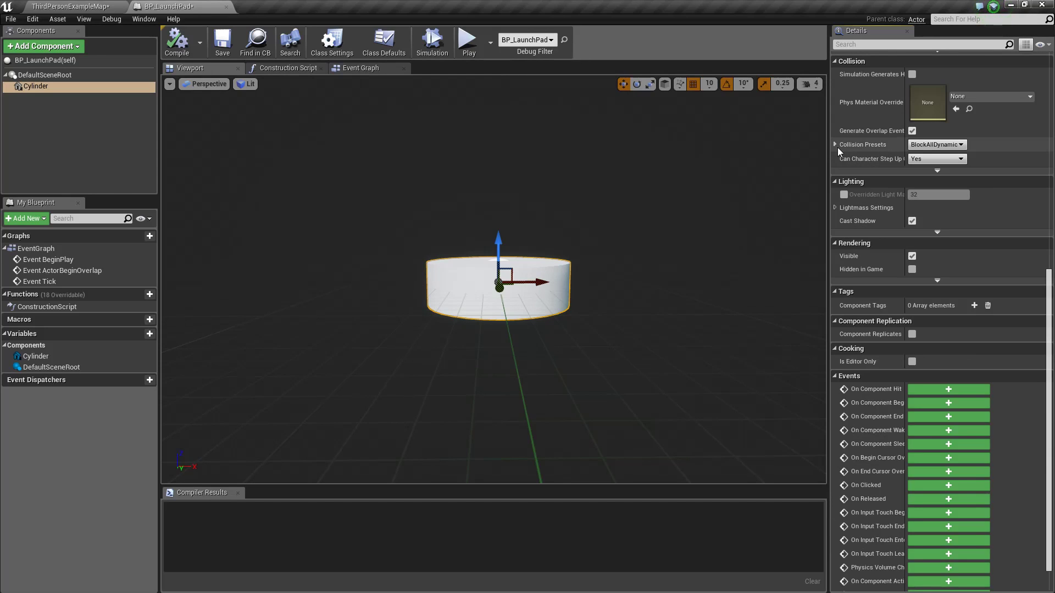
click(961, 145)
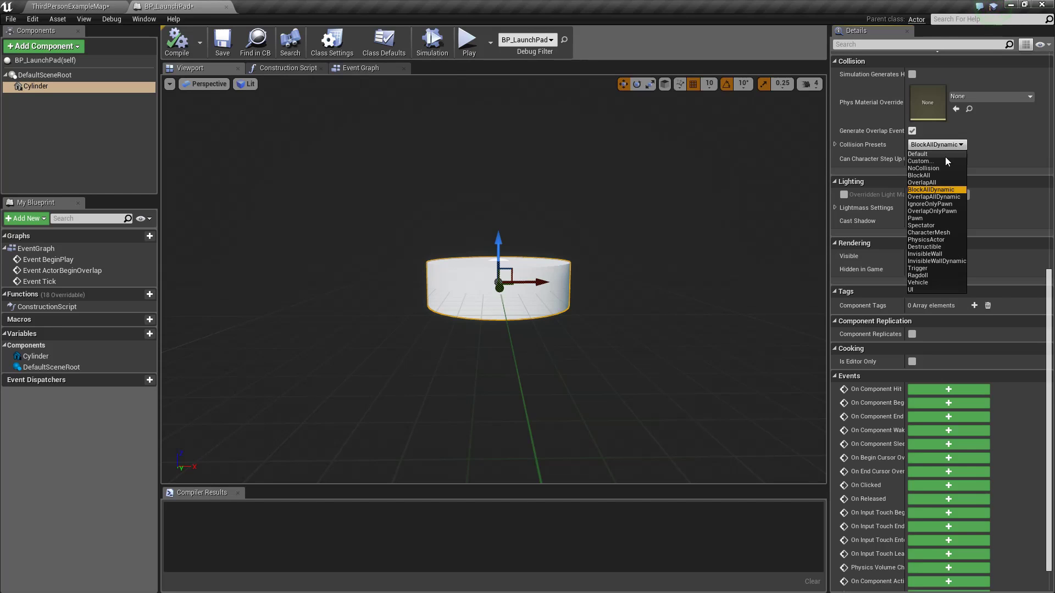
click(932, 169)
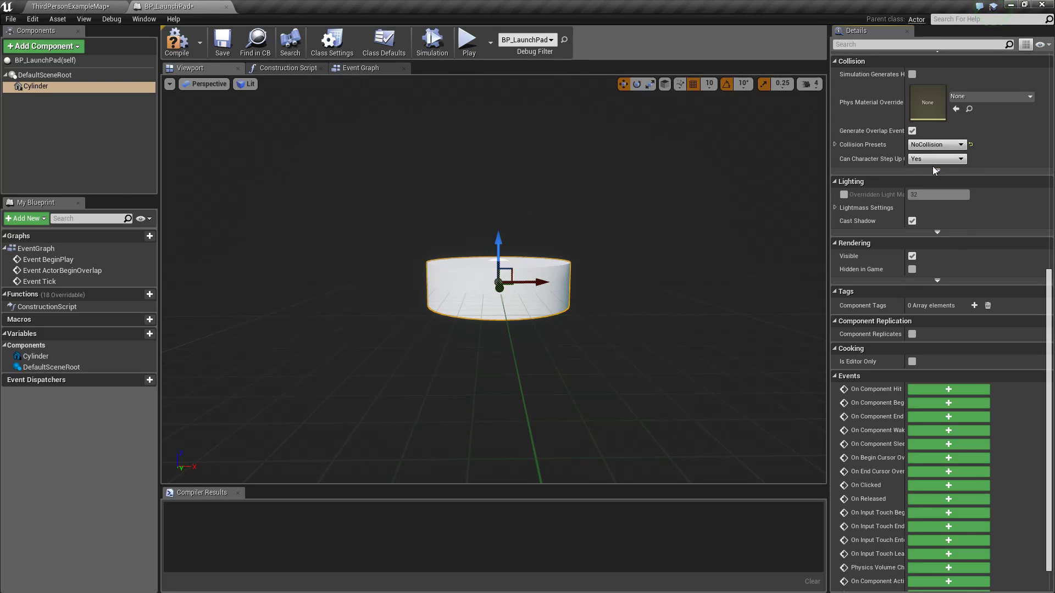
Compile BP_LaunchPad, play-test running the character onto the collision-free pad, then return to the Blueprint
click(187, 55)
click(71, 6)
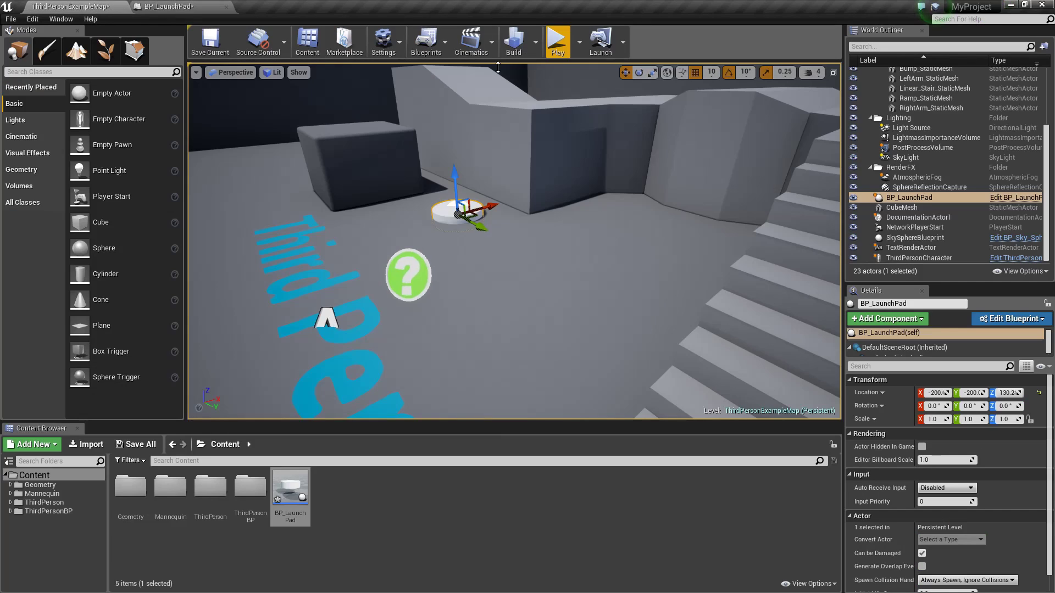
click(556, 44)
key(w)
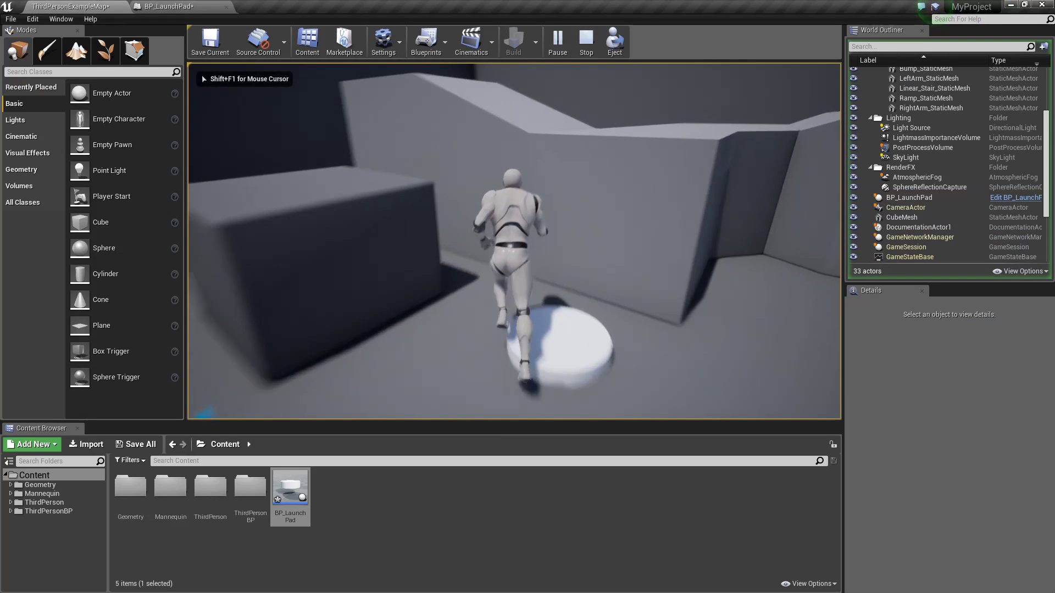
key(s)
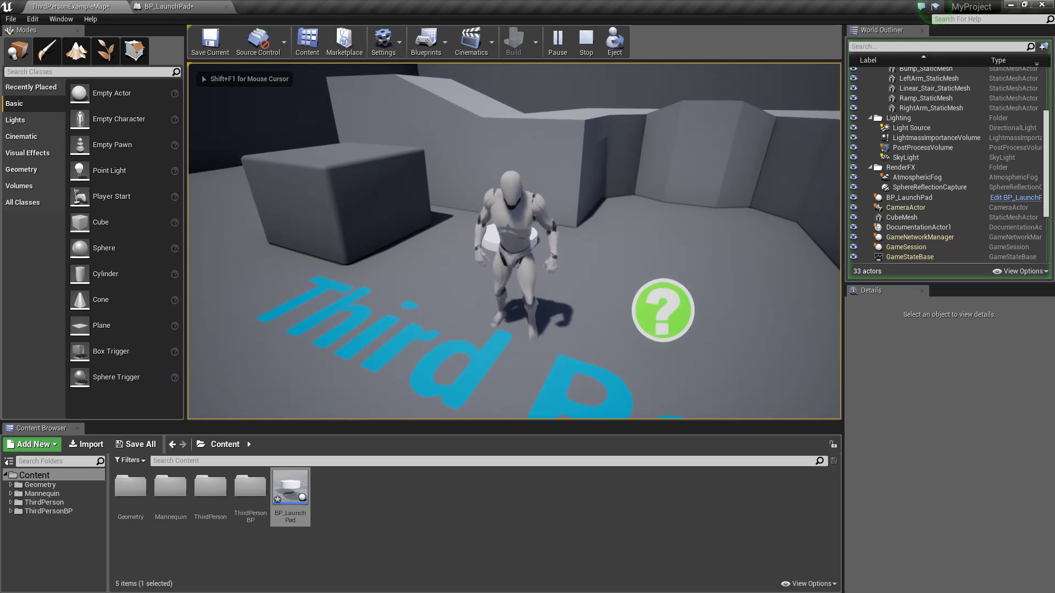
key(Escape)
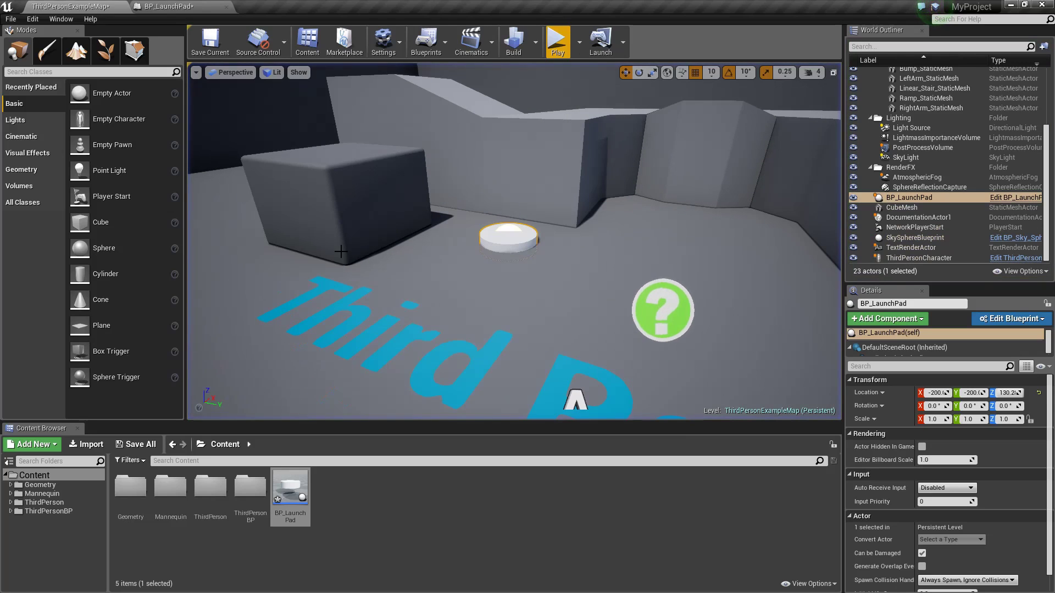
click(177, 6)
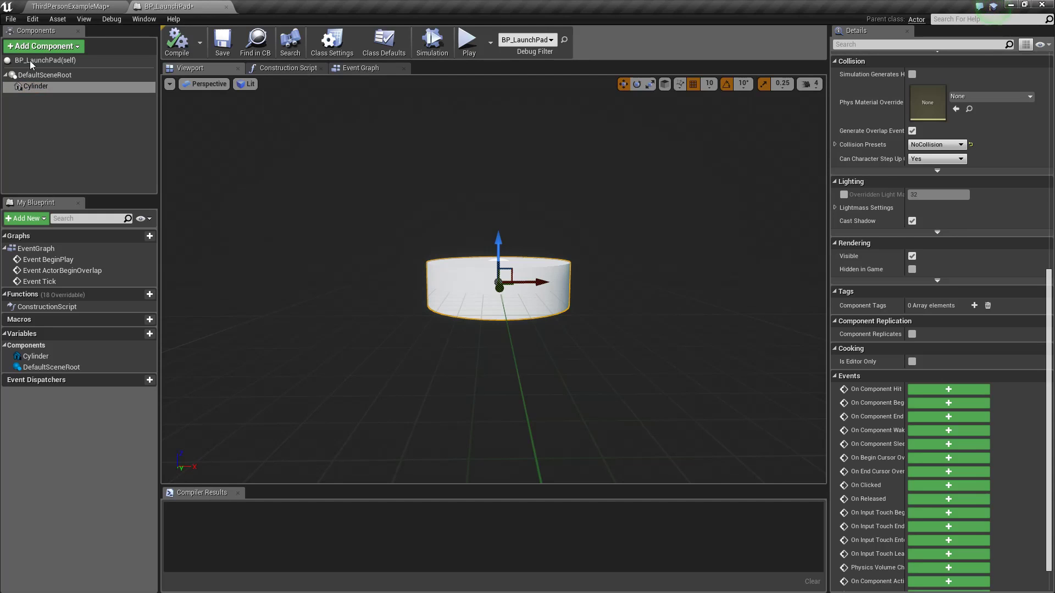
Add a Box Collision component under the Cylinder, keeping its default name, and select it
click(44, 46)
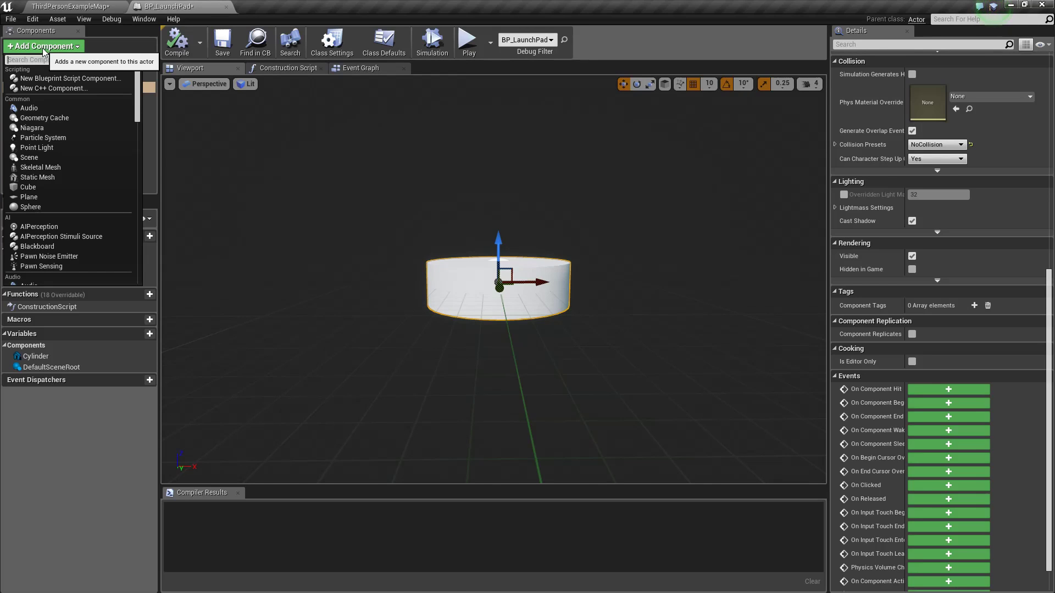
text(box)
click(40, 84)
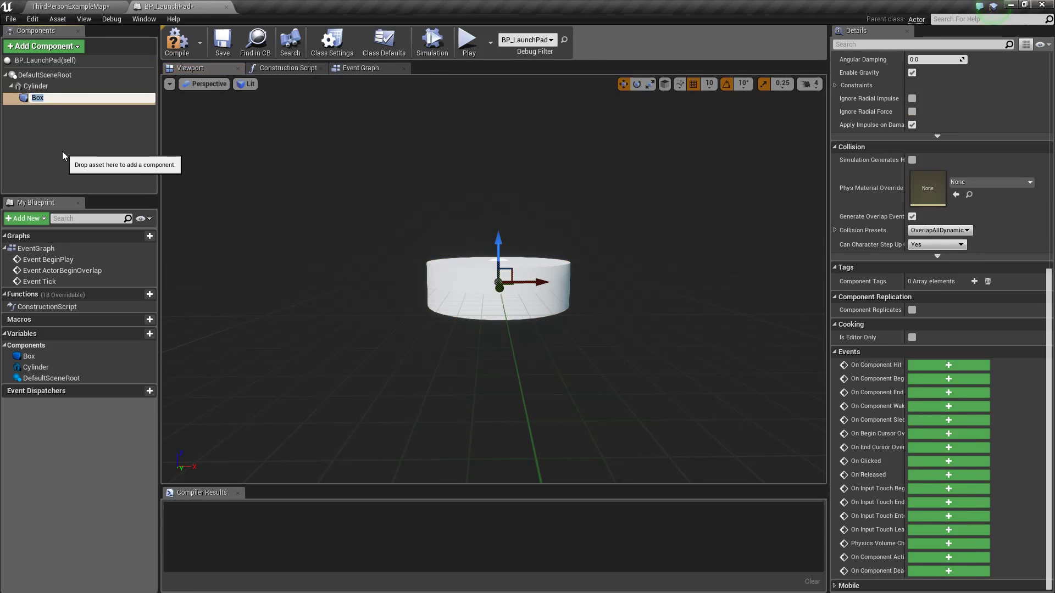
click(58, 133)
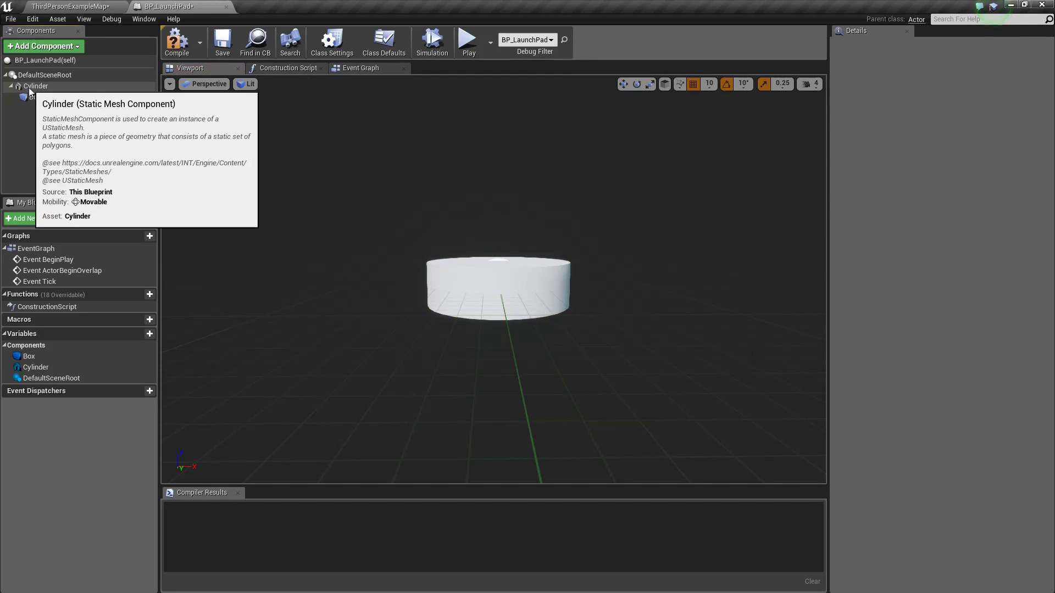
click(38, 97)
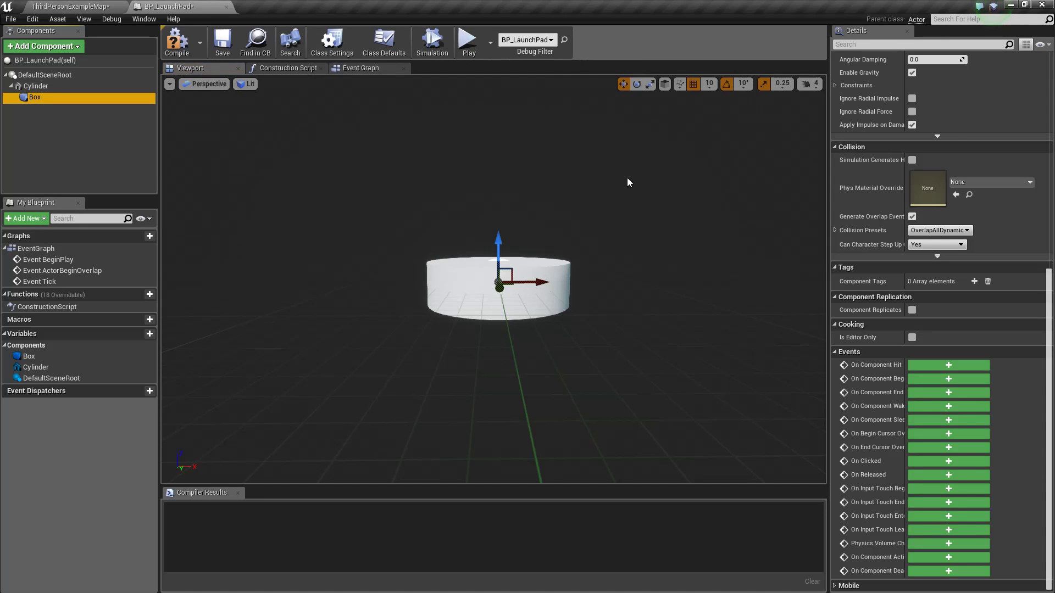
Set the Box component's X and Y extents to 60
mouse_move(682, 217)
mouse_down()
mouse_move(681, 165)
mouse_move(682, 236)
mouse_move(681, 214)
mouse_up()
scroll(942, 254, up, 5)
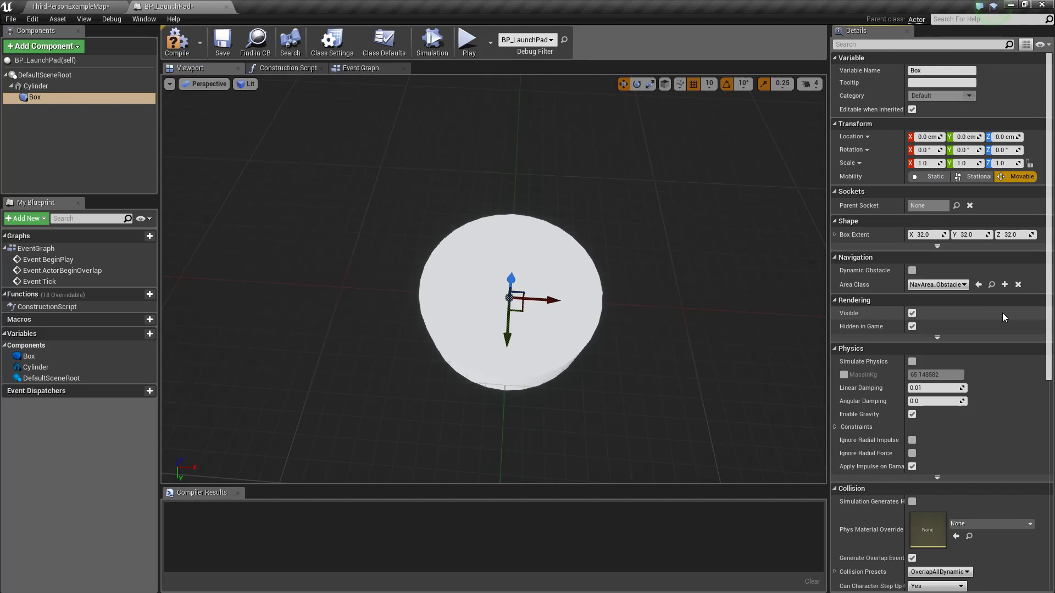
drag(919, 235, 974, 234)
click(926, 234)
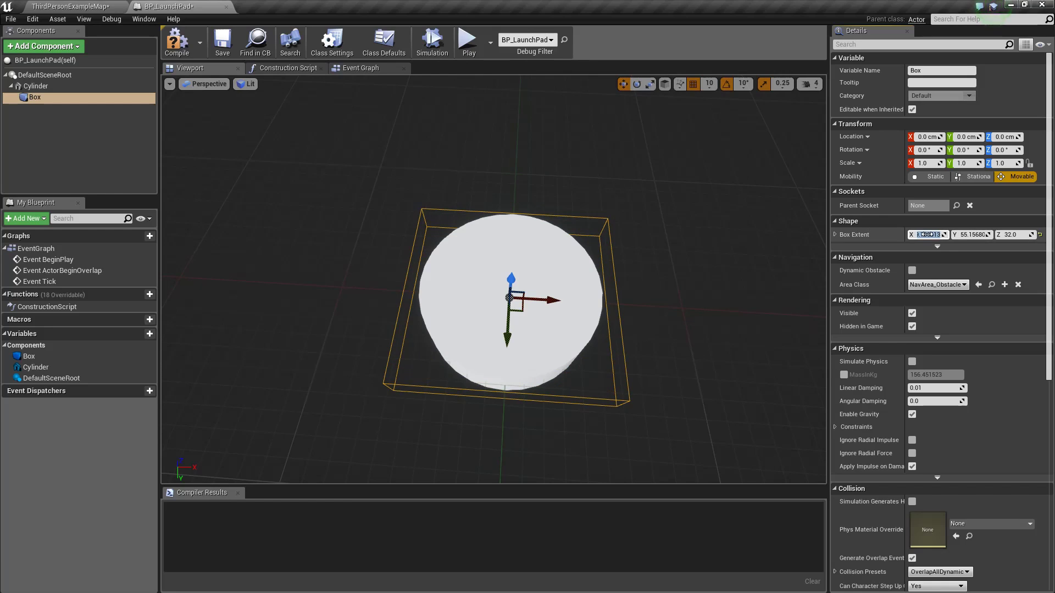
key(Tab)
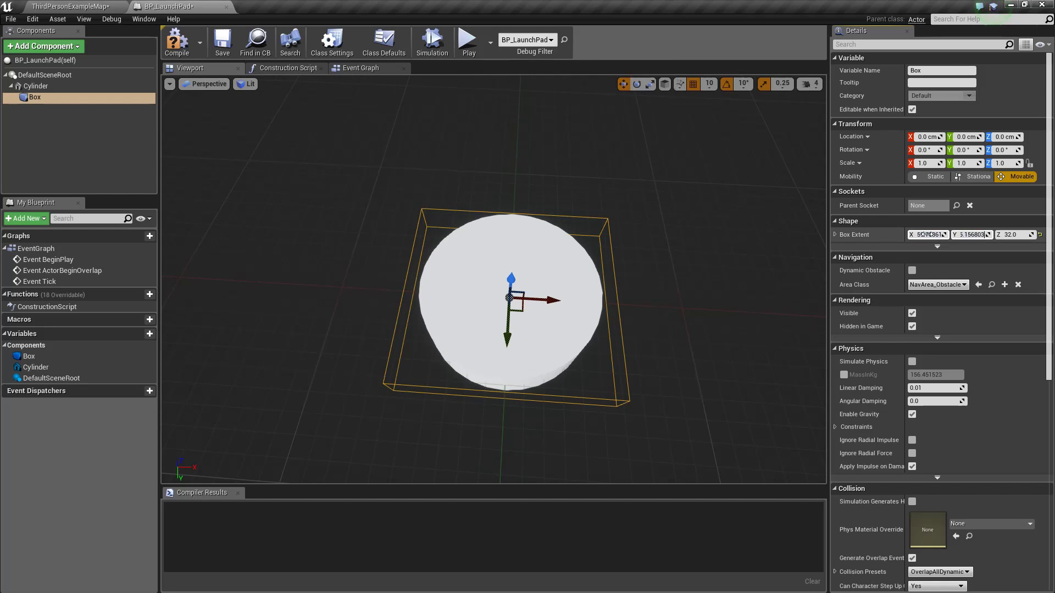
key(Num_Lock)
key(ctrl+a)
text(60)
key(Return)
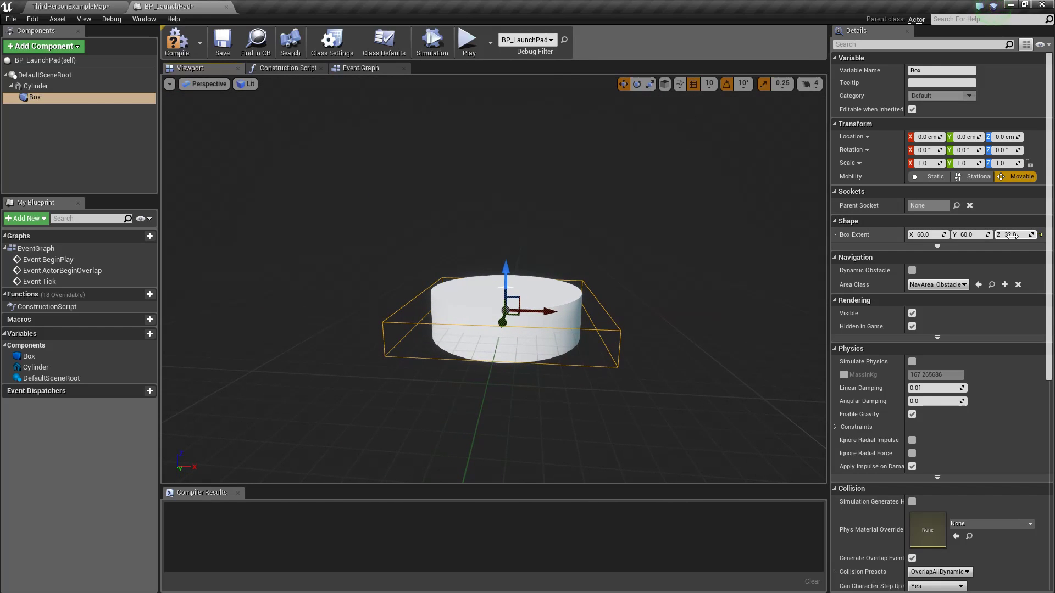
Set the Box extent Z to 65 and compile the Blueprint
drag(1014, 235, 1038, 234)
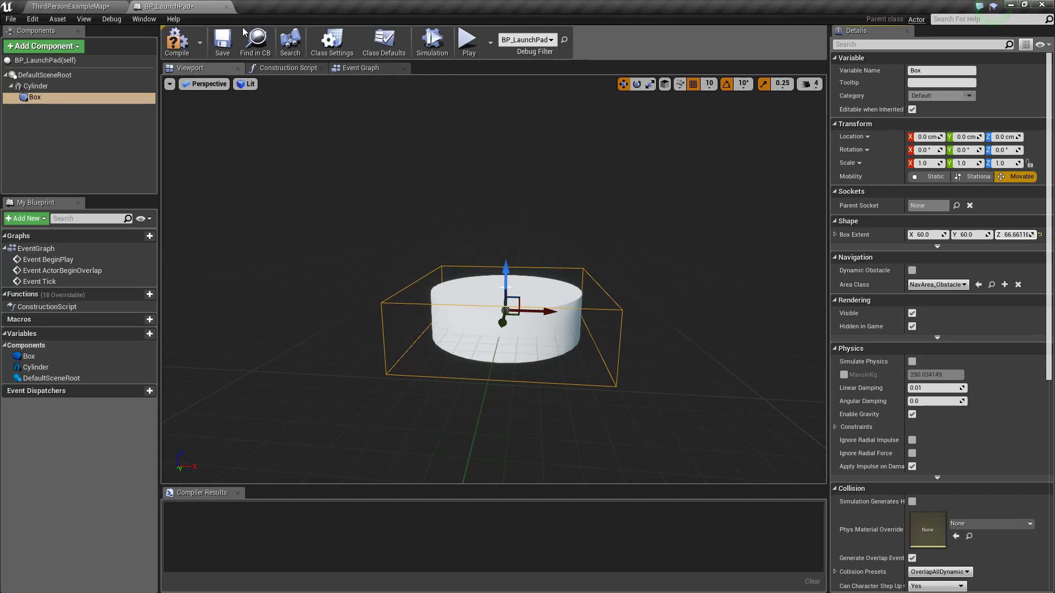
click(182, 46)
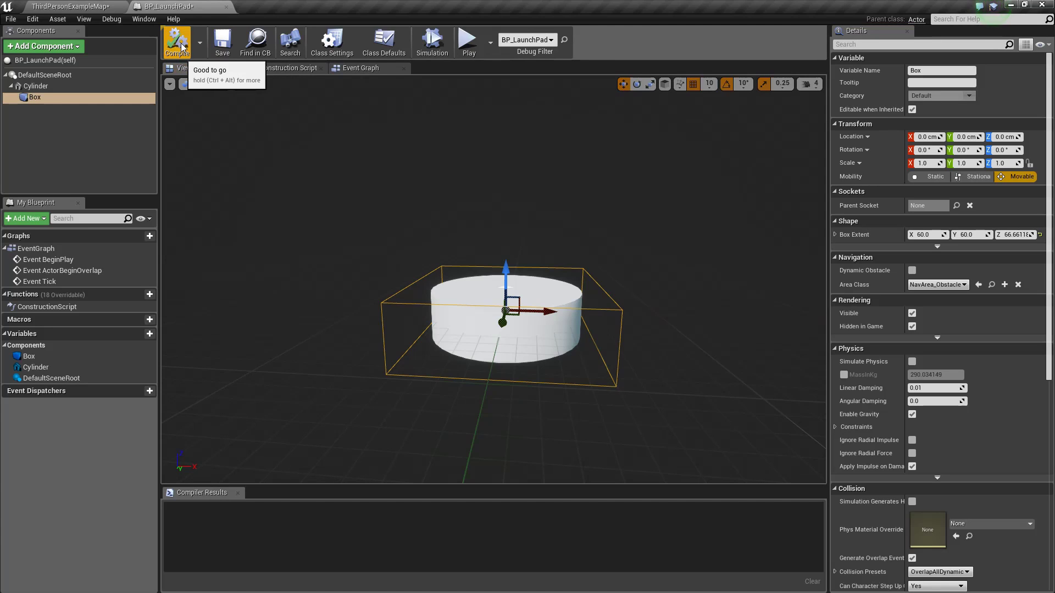
click(1016, 234)
text(65)
key(Return)
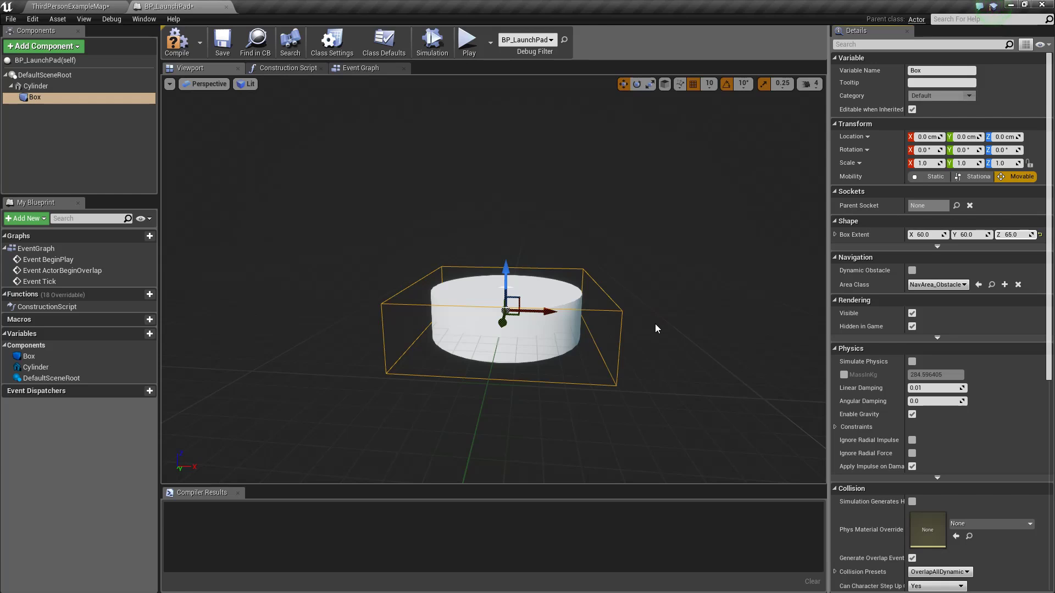
click(177, 42)
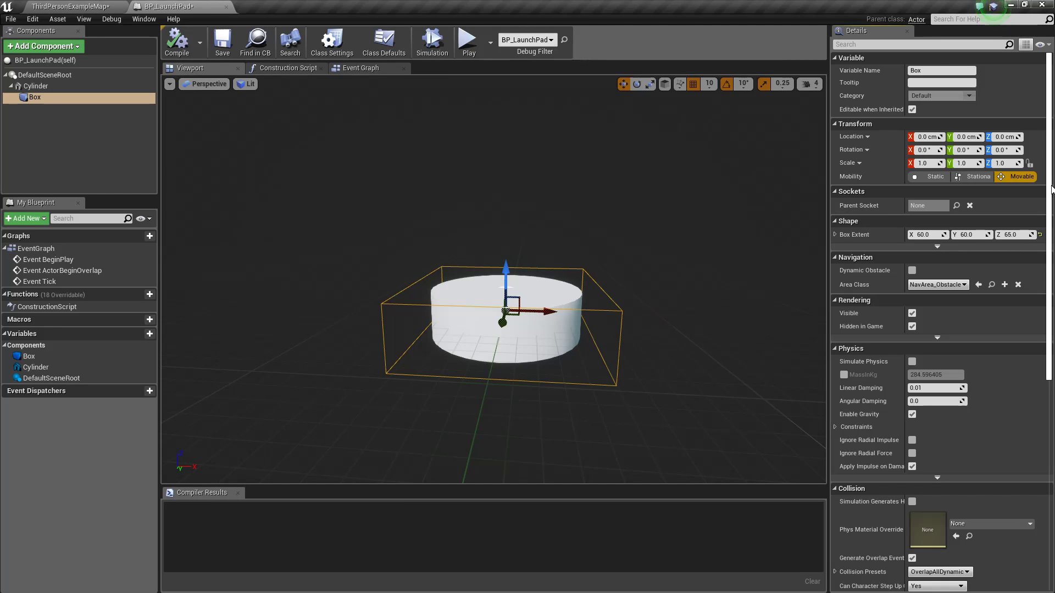
Set the Box's Collision Presets to Trigger and compile the Blueprint
drag(1051, 189, 1052, 429)
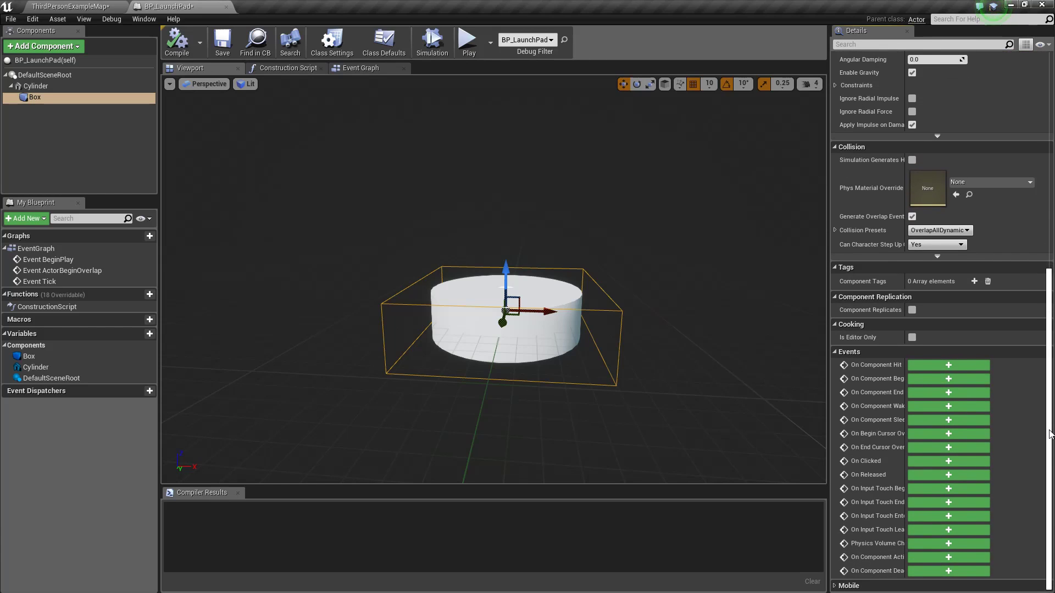
click(966, 232)
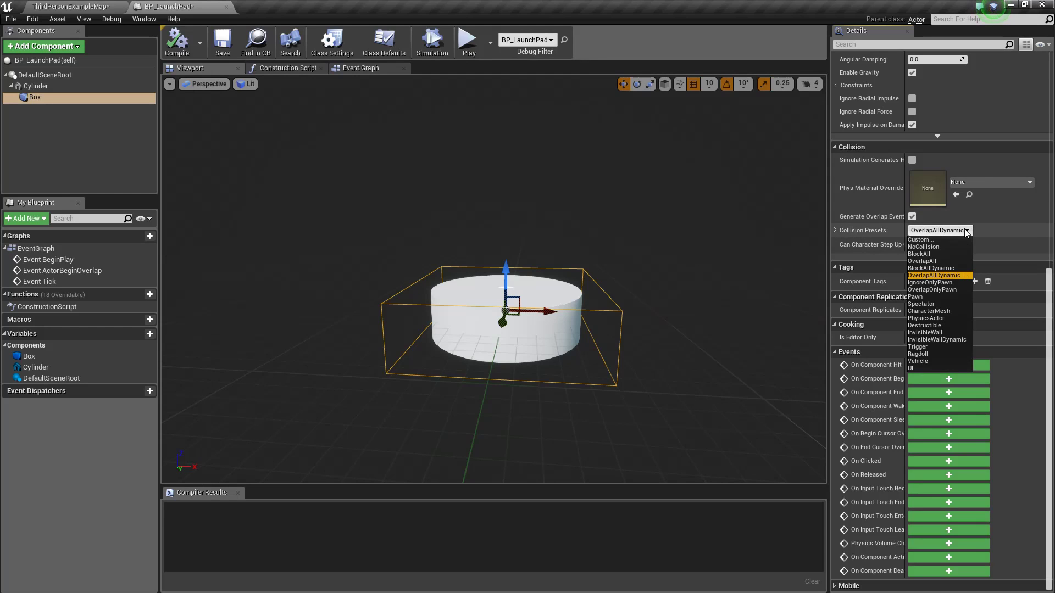
click(918, 347)
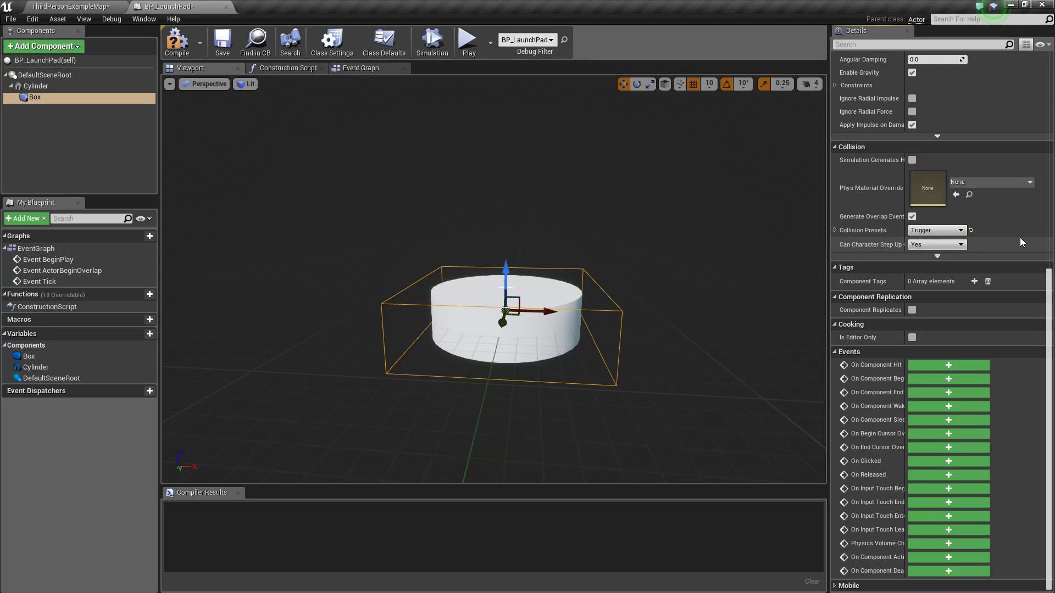
click(176, 48)
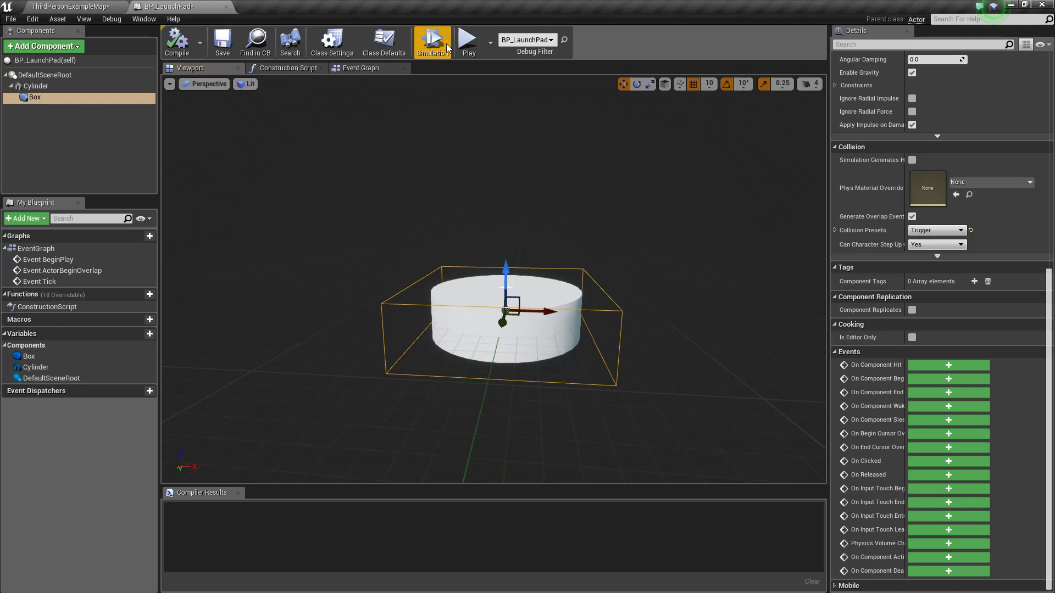
Play-test the level by running the character onto the launch pad, then stop
click(468, 41)
key(w)
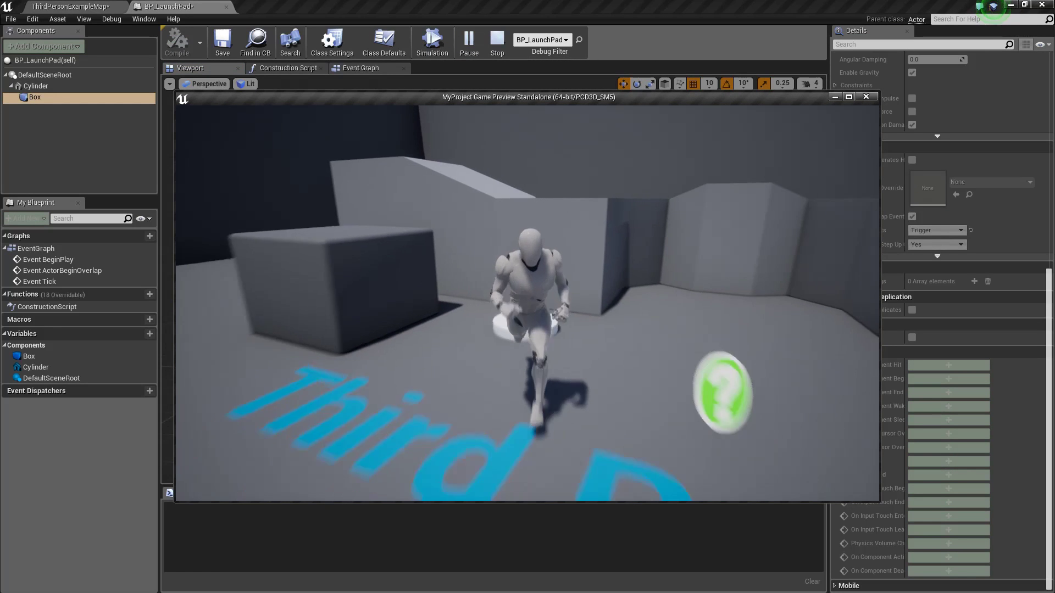
key(Escape)
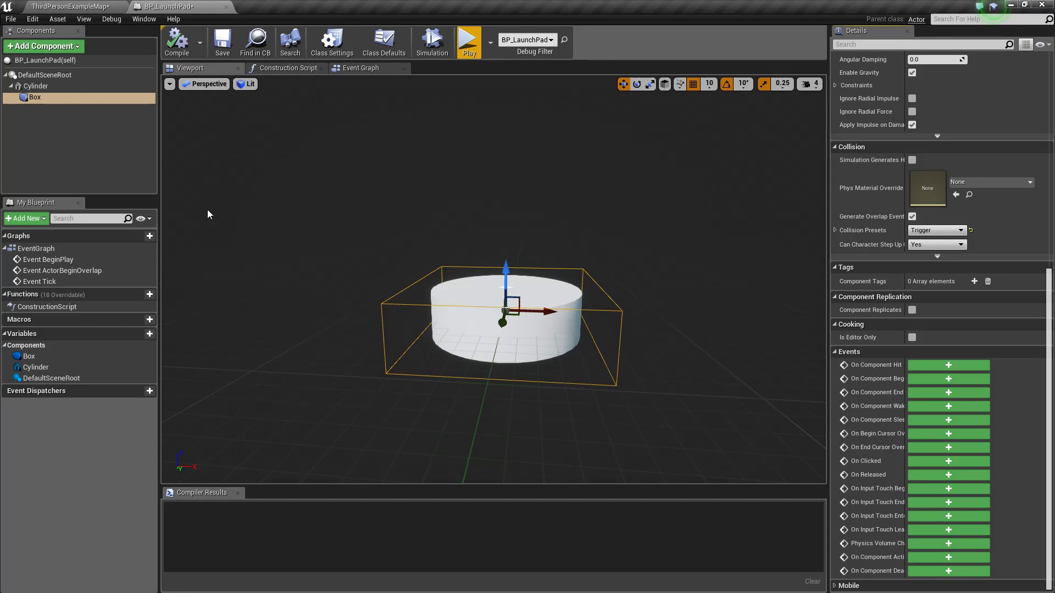
Save the map and BP_LaunchPad with Ctrl+Shift+S, then switch from the Construction Script to the Event Graph
key(ctrl+shift+s)
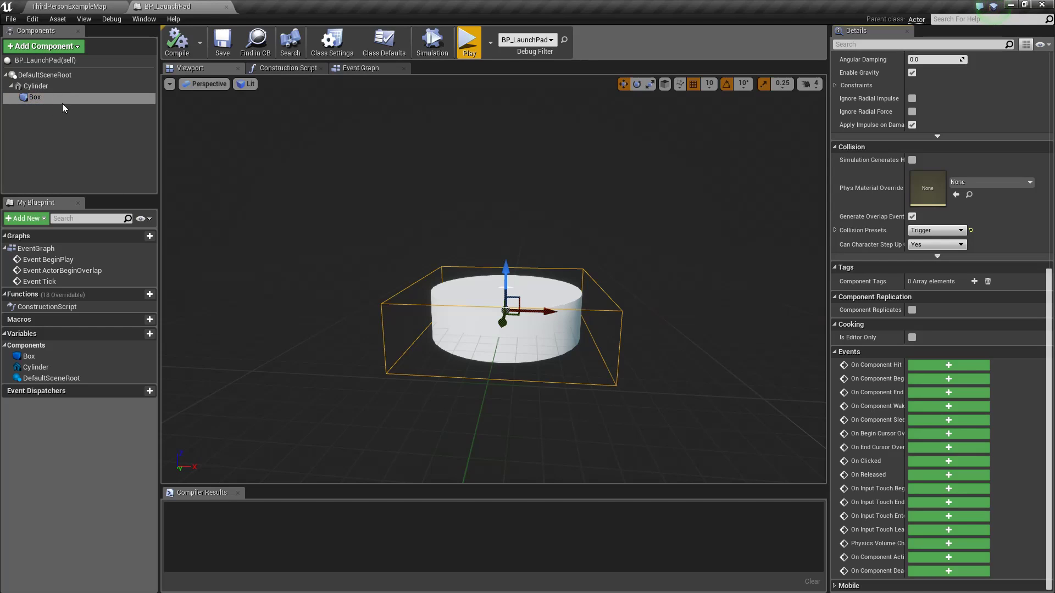
click(292, 69)
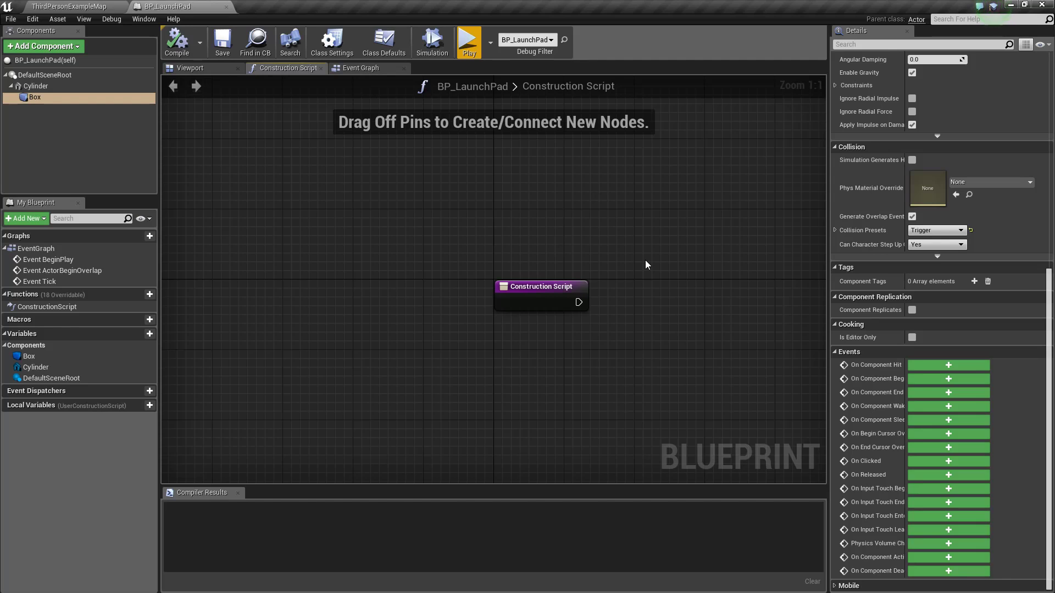
click(322, 68)
click(285, 70)
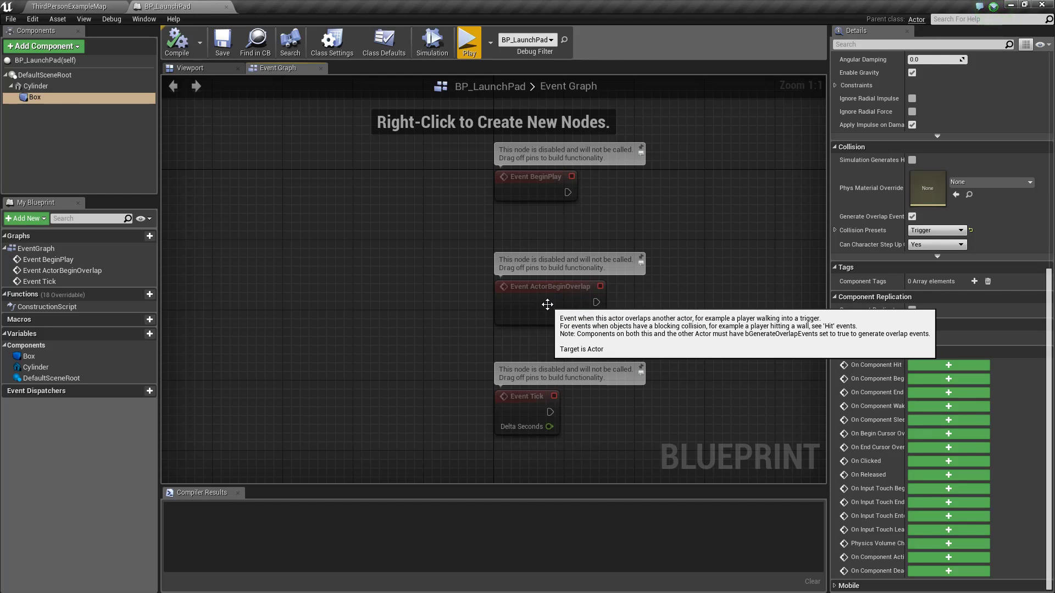
Delete the Event BeginPlay and Event Tick nodes and move Event ActorBeginOverlap to the upper left
drag(447, 219, 665, 156)
key(Delete)
drag(647, 454, 457, 356)
key(Delete)
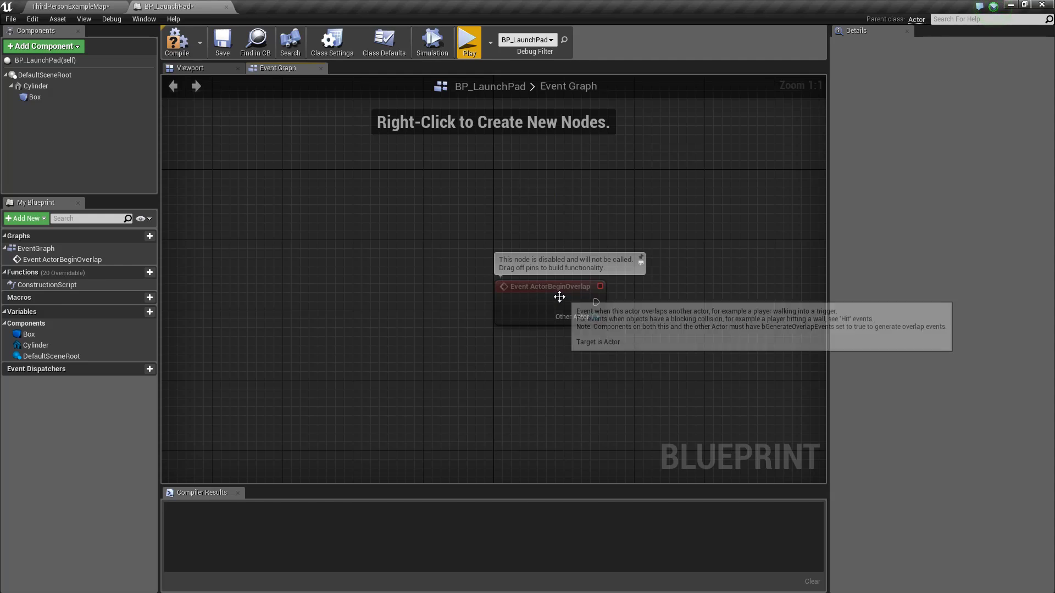
drag(569, 297, 314, 249)
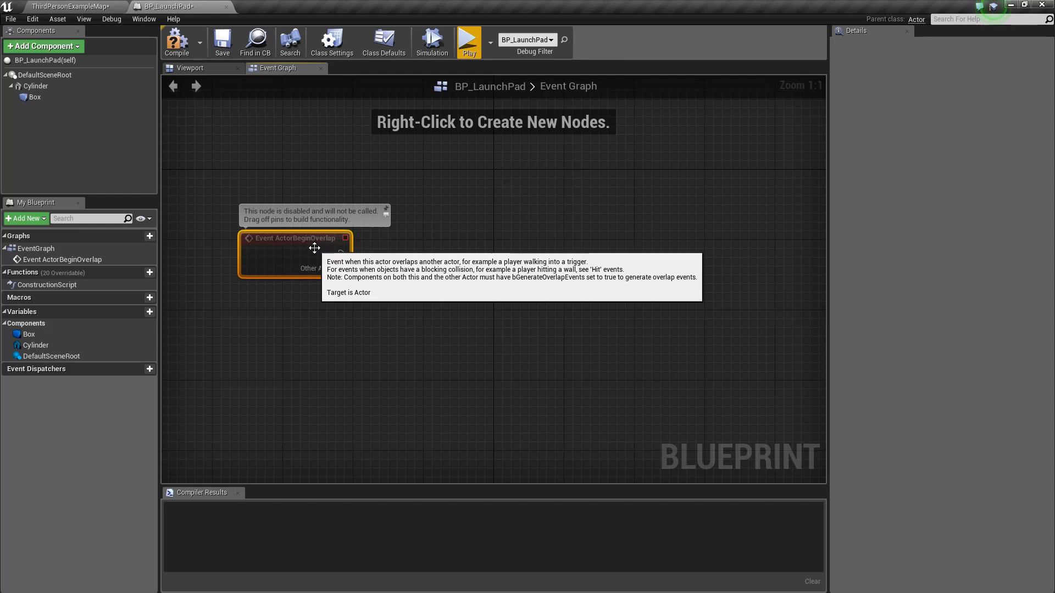
click(352, 319)
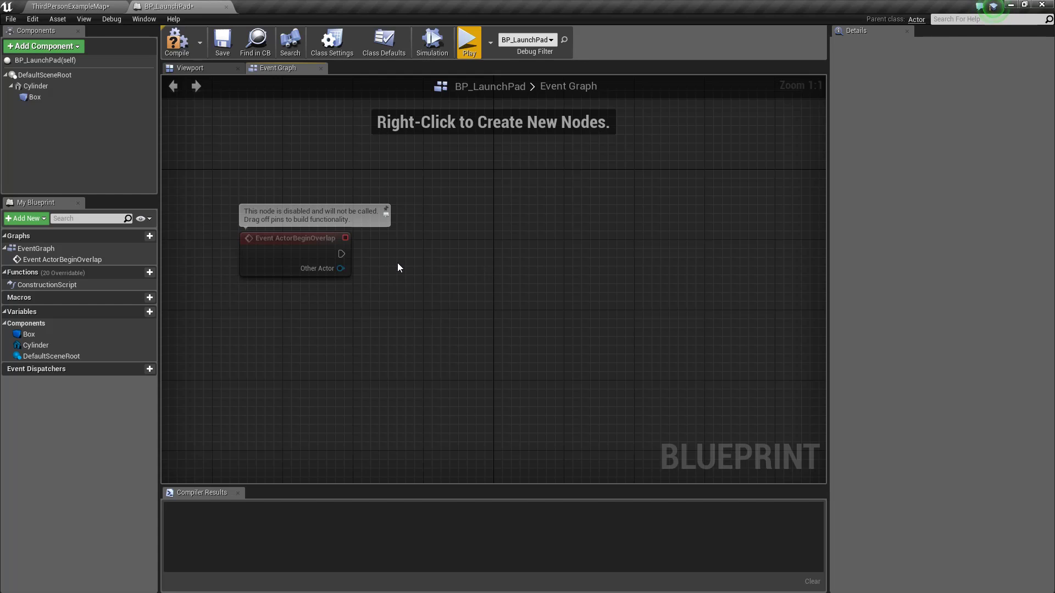
click(279, 272)
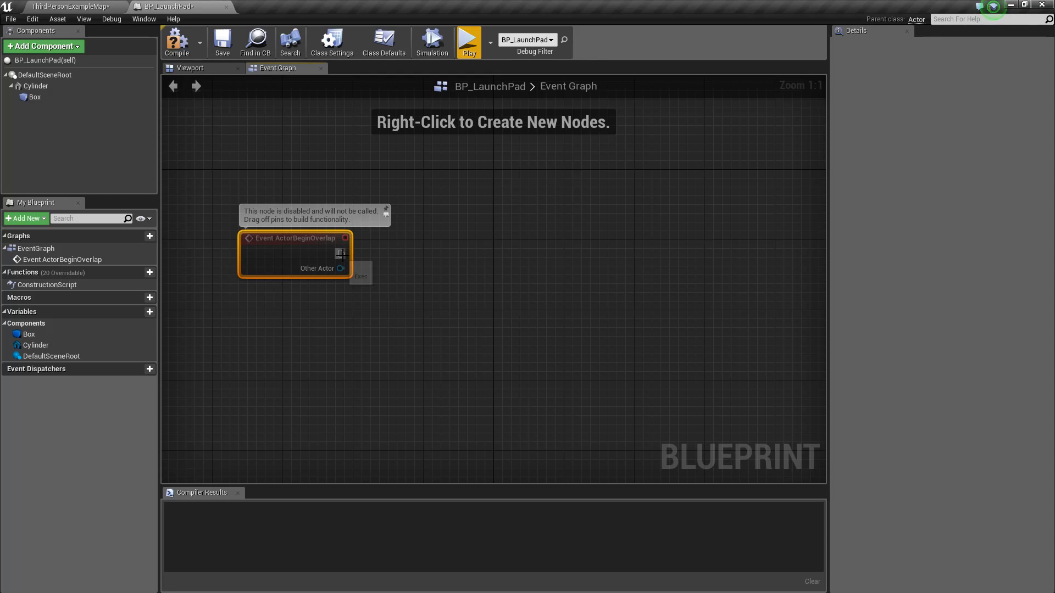
Wire Event ActorBeginOverlap into a new Print String node printing Hello, then compile
drag(345, 254, 450, 255)
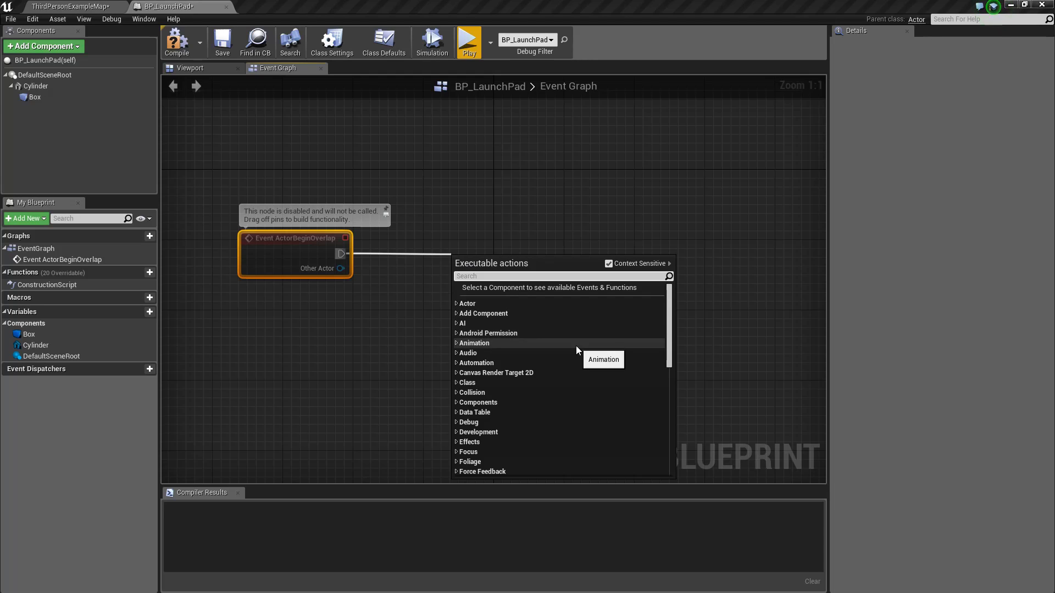
mouse_move(669, 302)
mouse_down()
mouse_move(669, 358)
mouse_move(668, 301)
mouse_up()
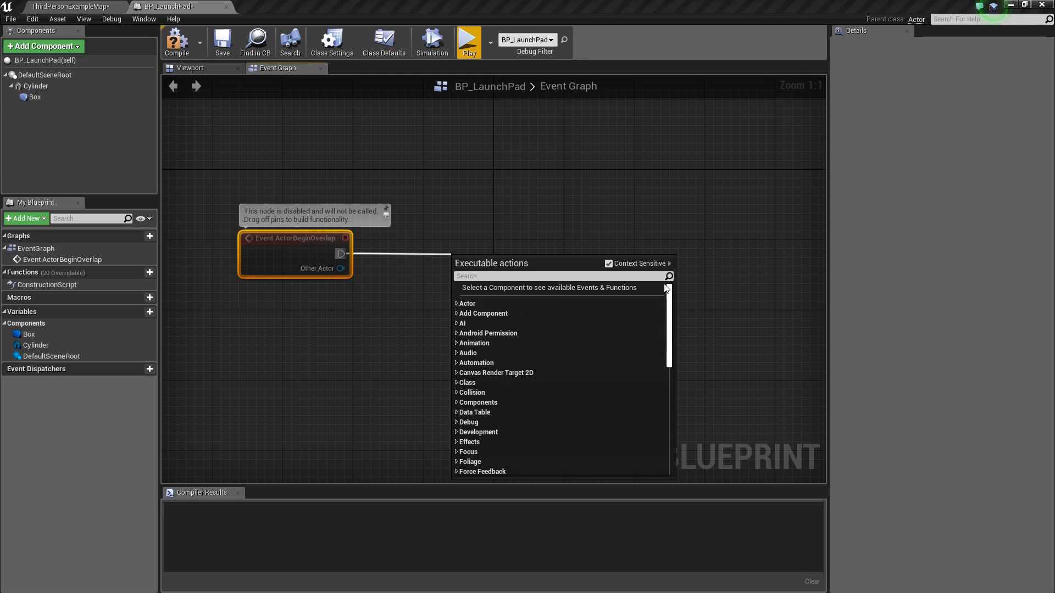
click(454, 354)
click(455, 342)
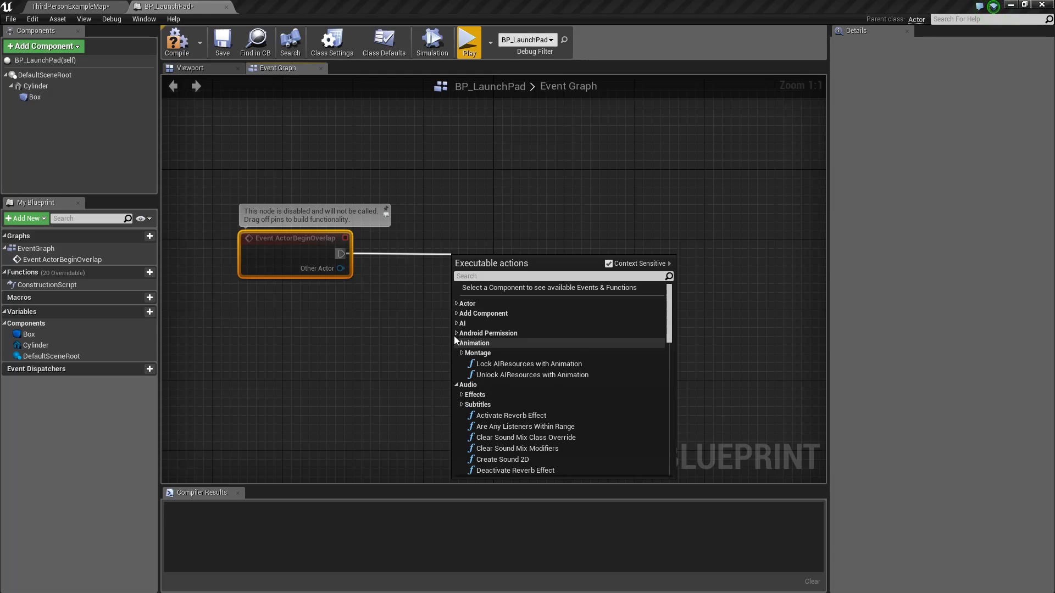
click(455, 333)
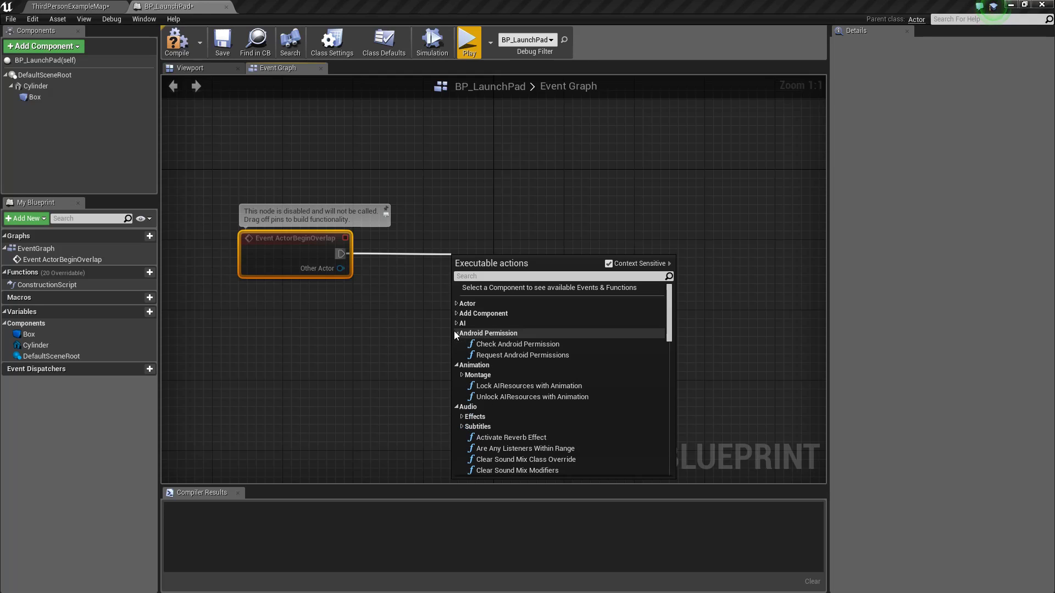
click(547, 276)
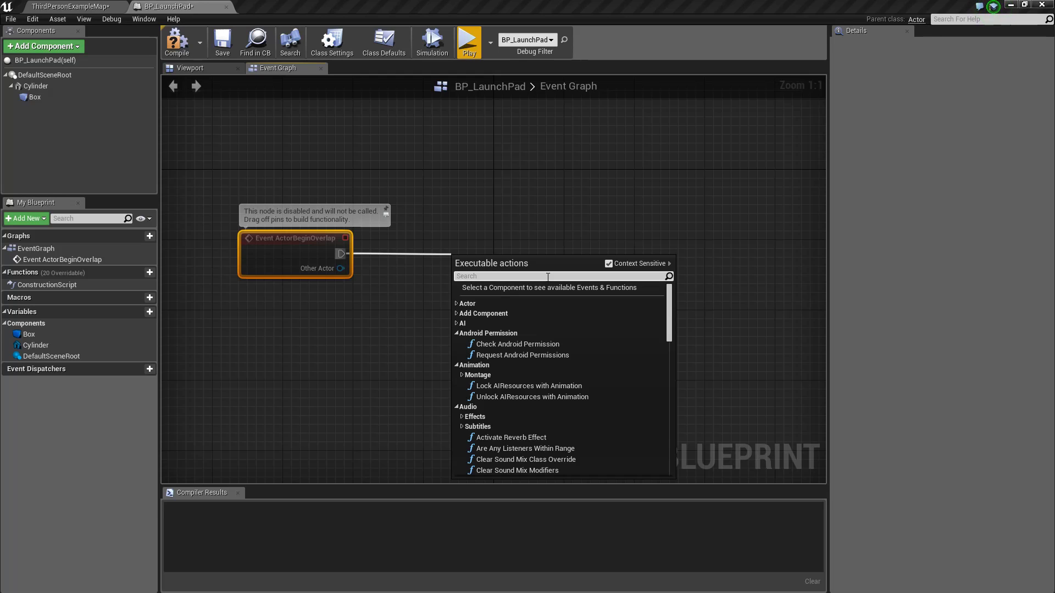
text(print)
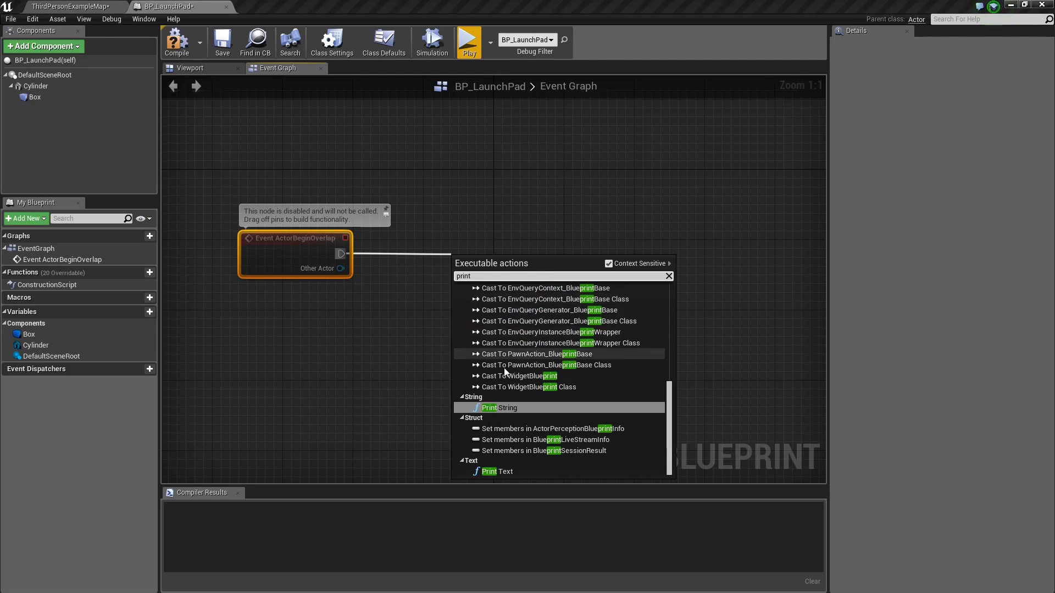
click(507, 407)
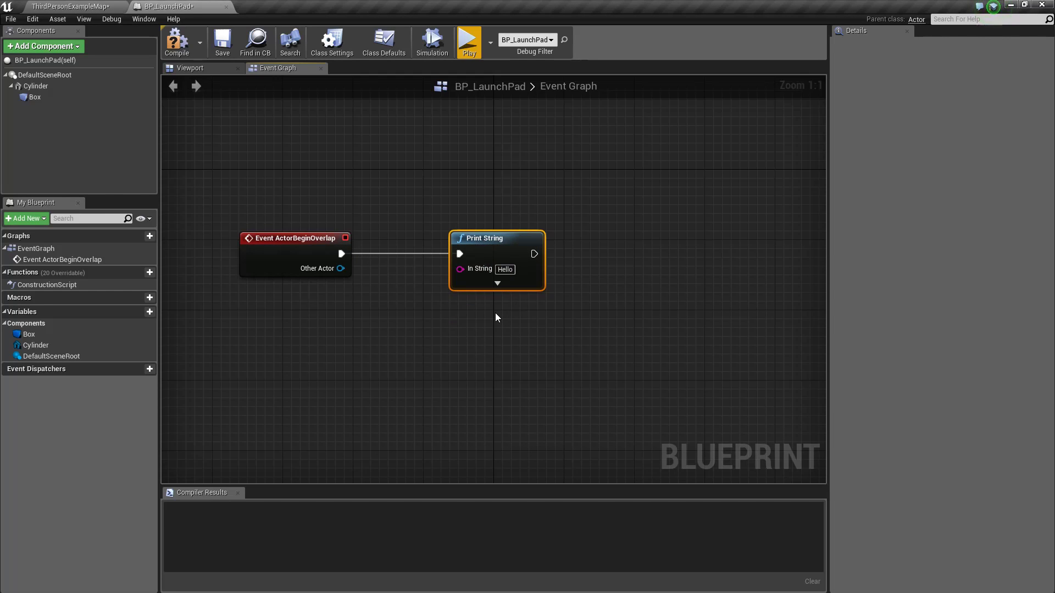
click(181, 50)
click(469, 44)
key(w)
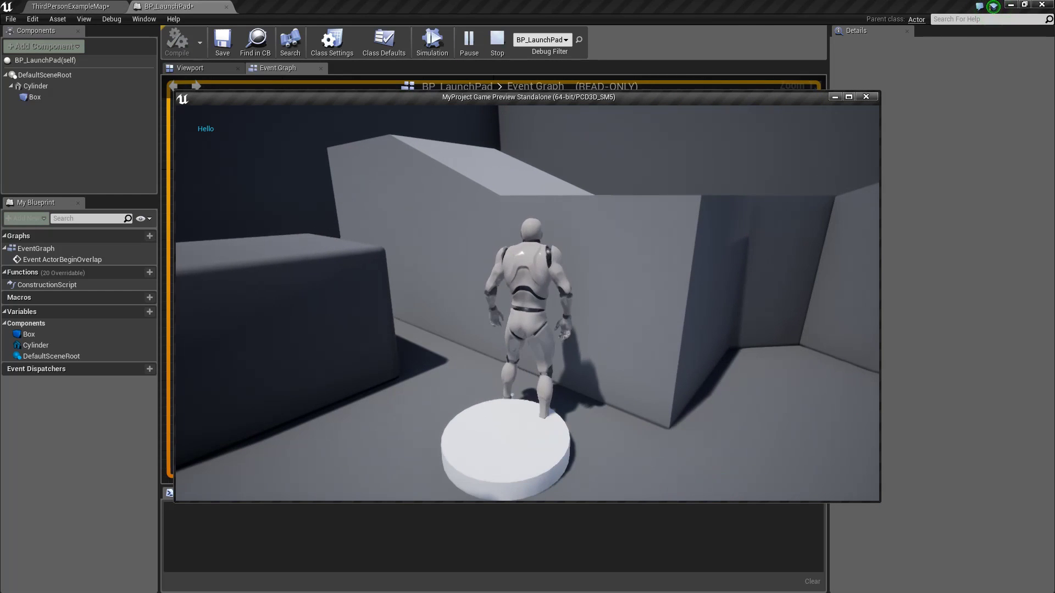
key(s)
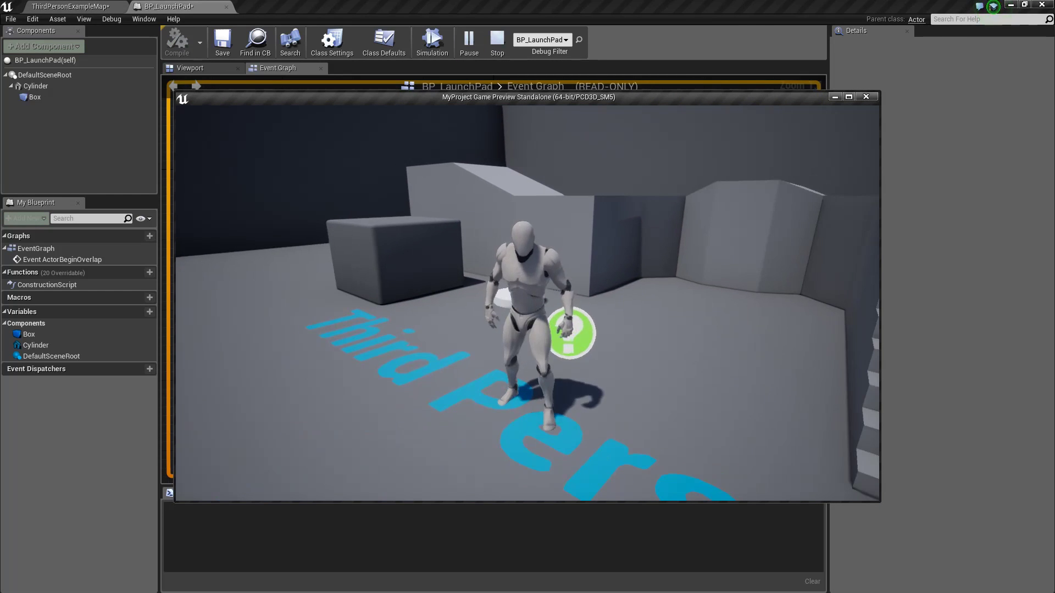
key(w)
key(w)
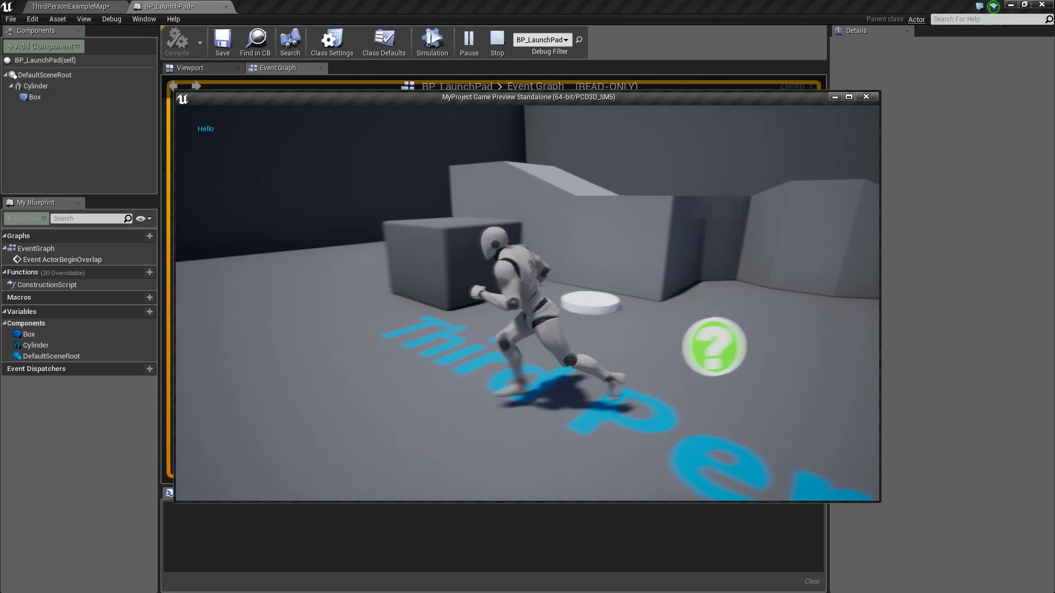
key(w)
key(w)
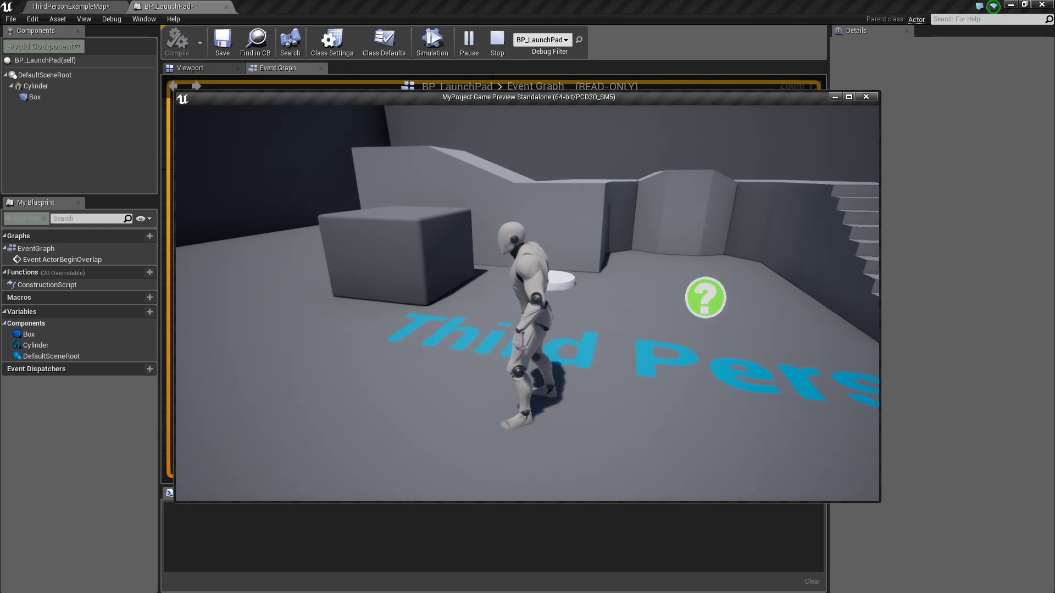
key(Escape)
mouse_move(273, 243)
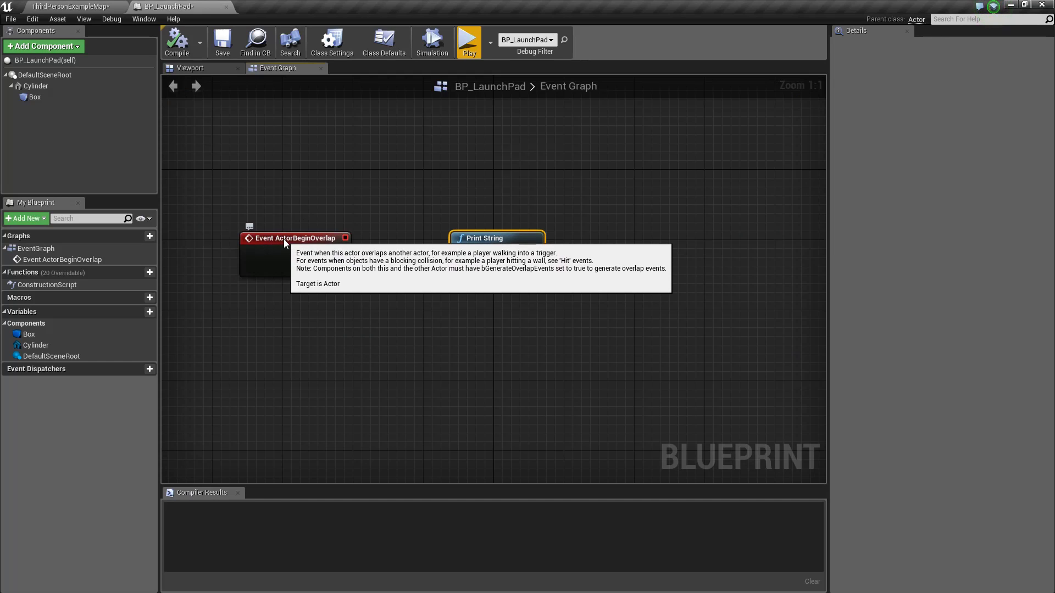
Reposition Event ActorBeginOverlap and delete the Print String node from the graph
drag(283, 239, 257, 236)
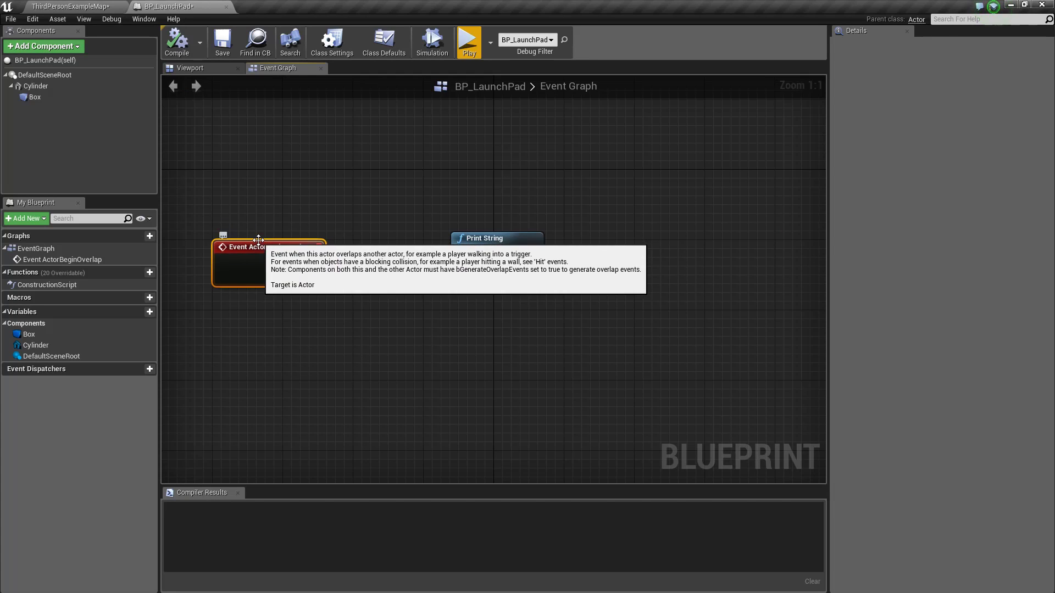
drag(315, 263, 460, 254)
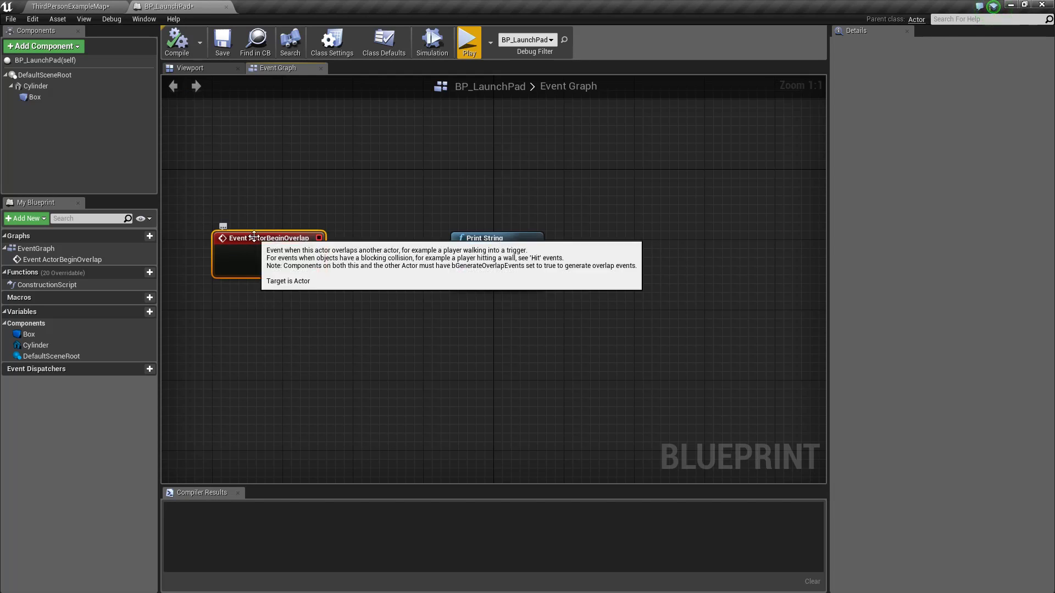
drag(236, 247, 237, 238)
click(519, 247)
key(Delete)
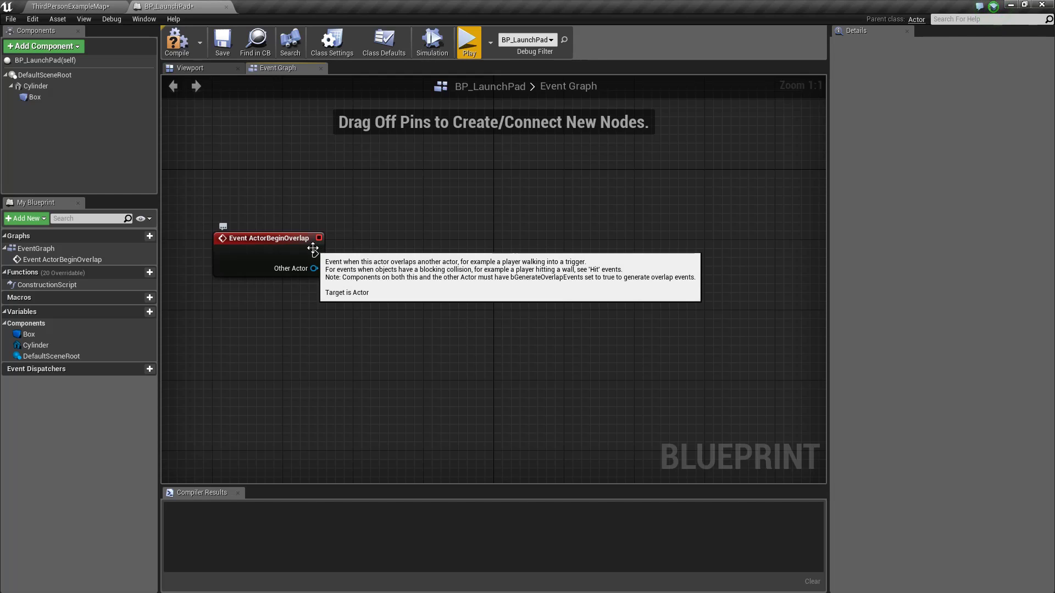
Add a Cast To Character node after Event ActorBeginOverlap and wire Other Actor into its Object pin
drag(315, 253, 419, 254)
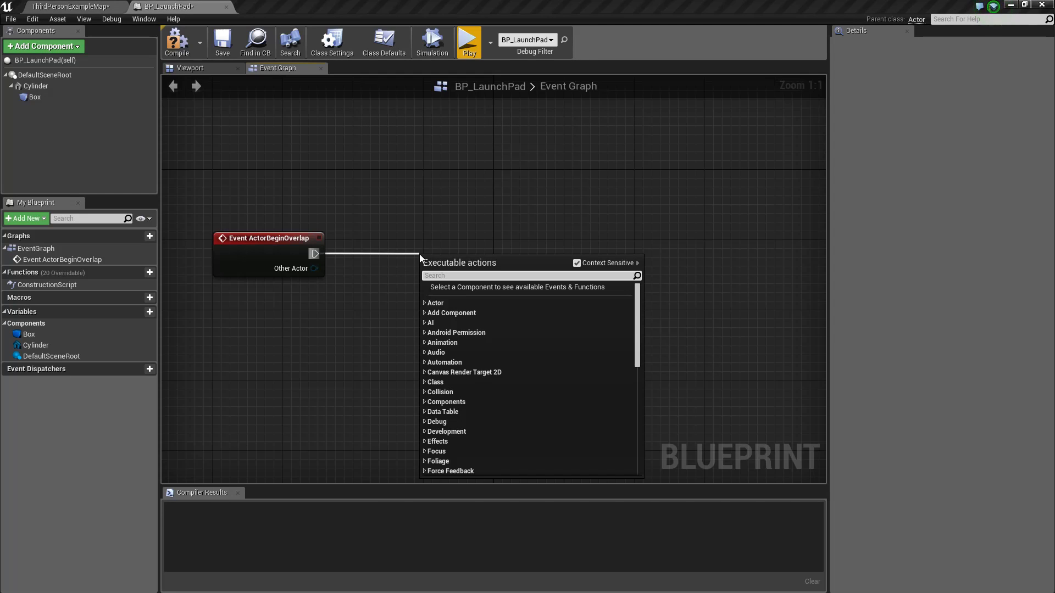
text(cast t)
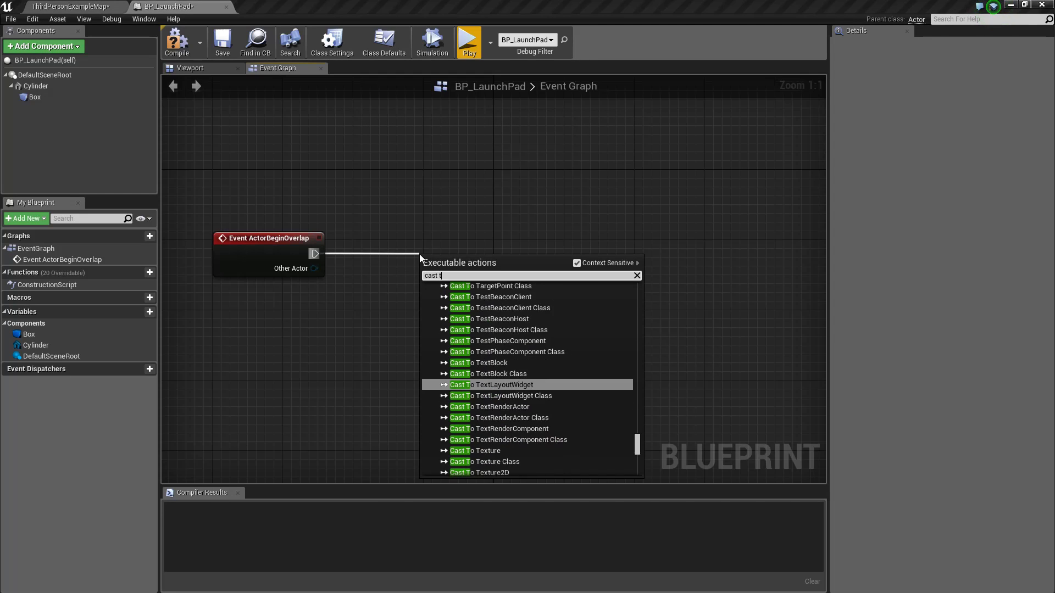
text(o cha)
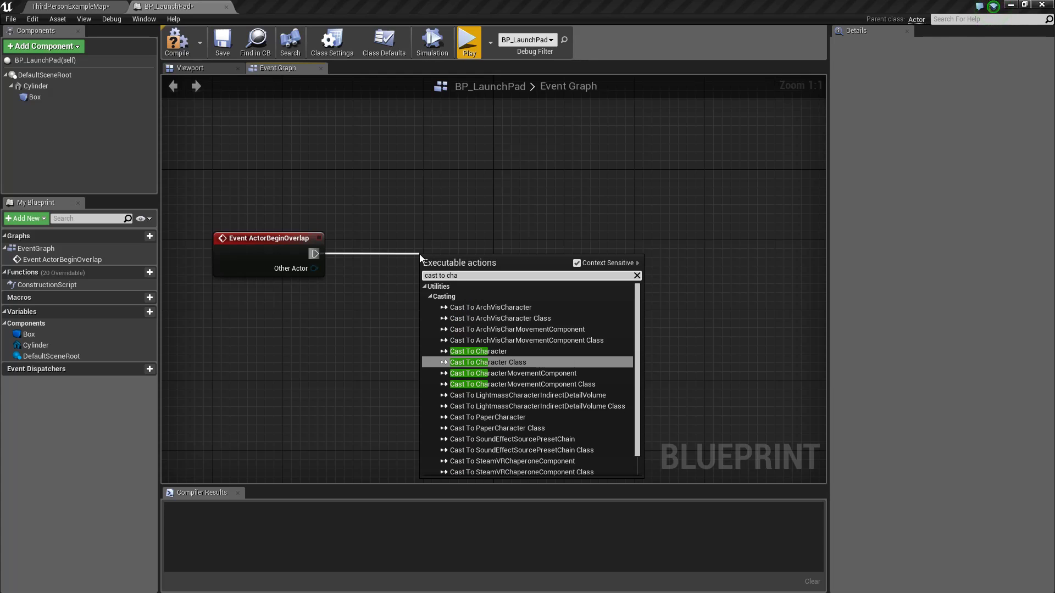
click(479, 351)
drag(458, 270, 432, 243)
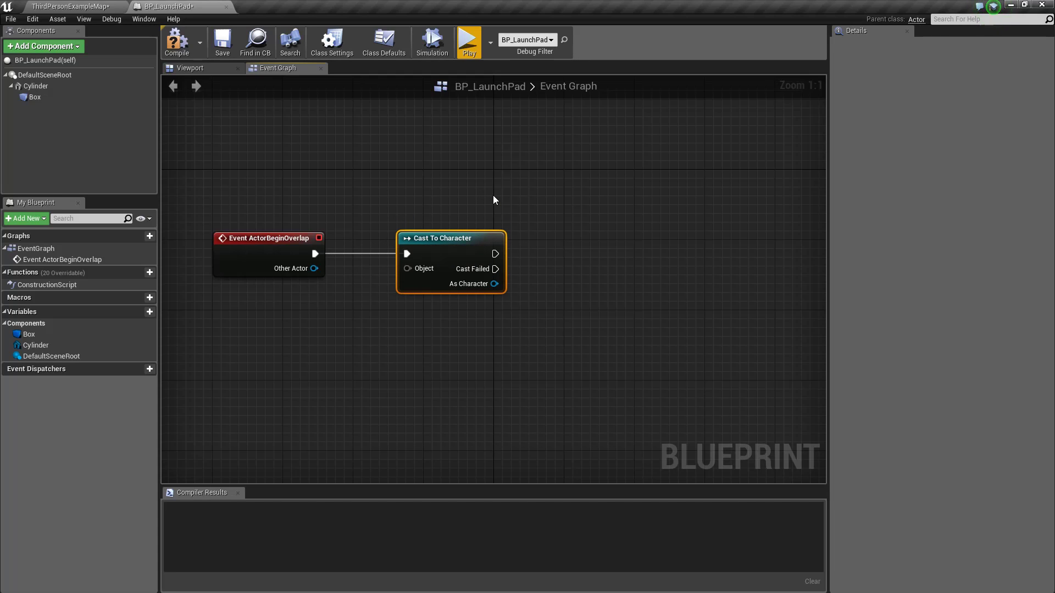
drag(314, 268, 407, 269)
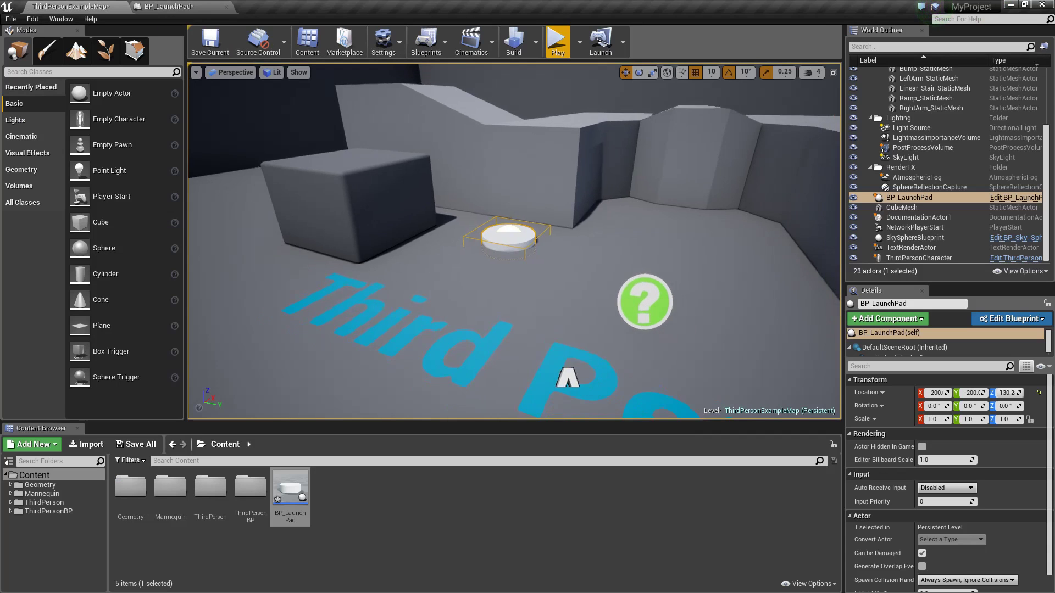
Play-test by walking the character toward the launch pad, then return to BP_LaunchPad's Event Graph
key(s)
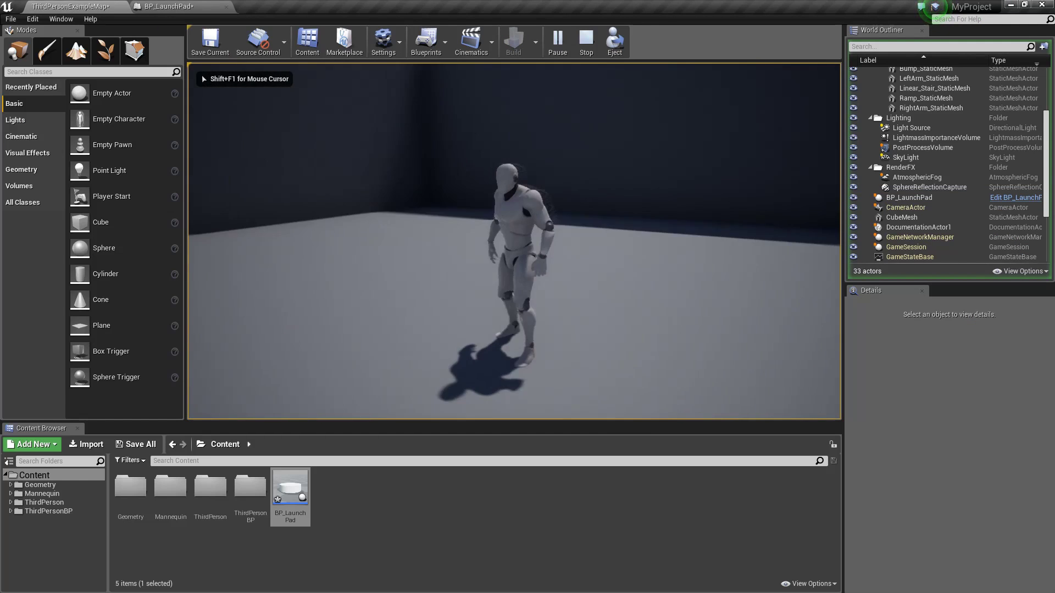
key(w)
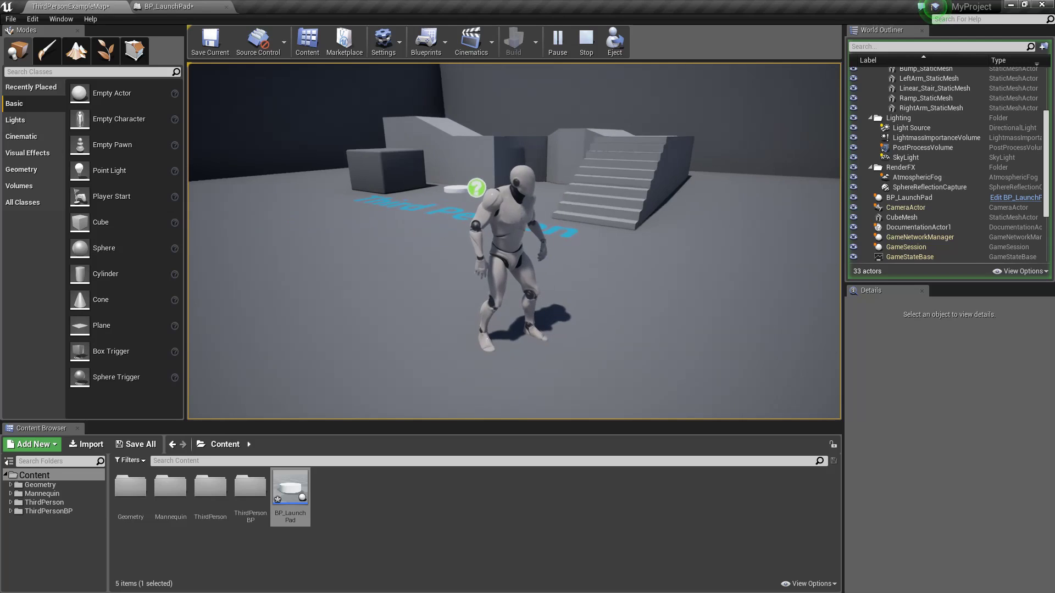
key(Escape)
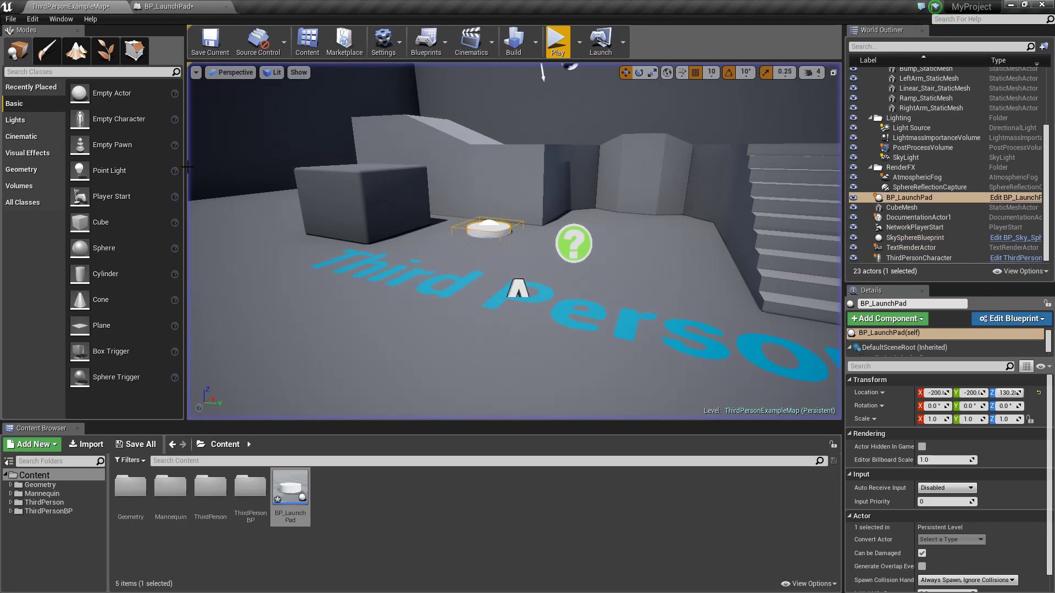
click(189, 10)
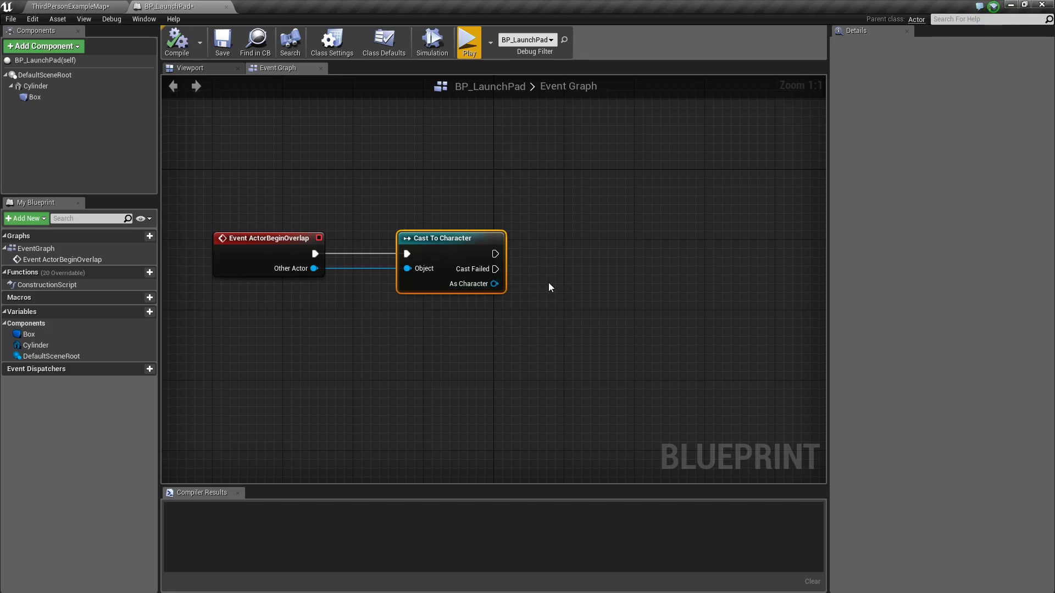
Add a Launch Character node after the cast, targeting As Character
mouse_move(495, 253)
mouse_down()
mouse_move(584, 264)
mouse_move(567, 249)
mouse_move(495, 254)
mouse_up()
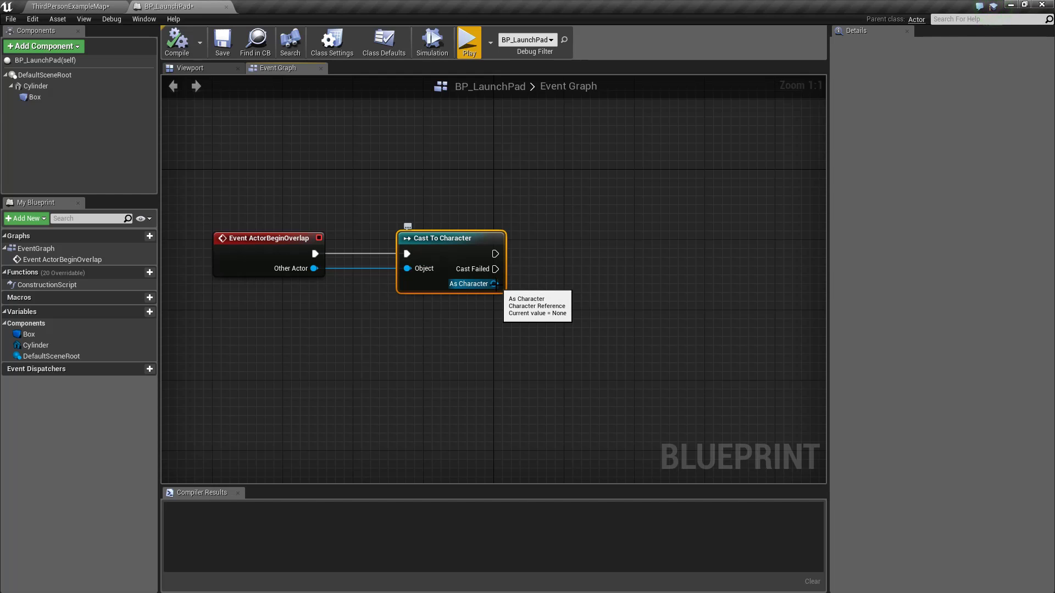
drag(496, 284, 603, 268)
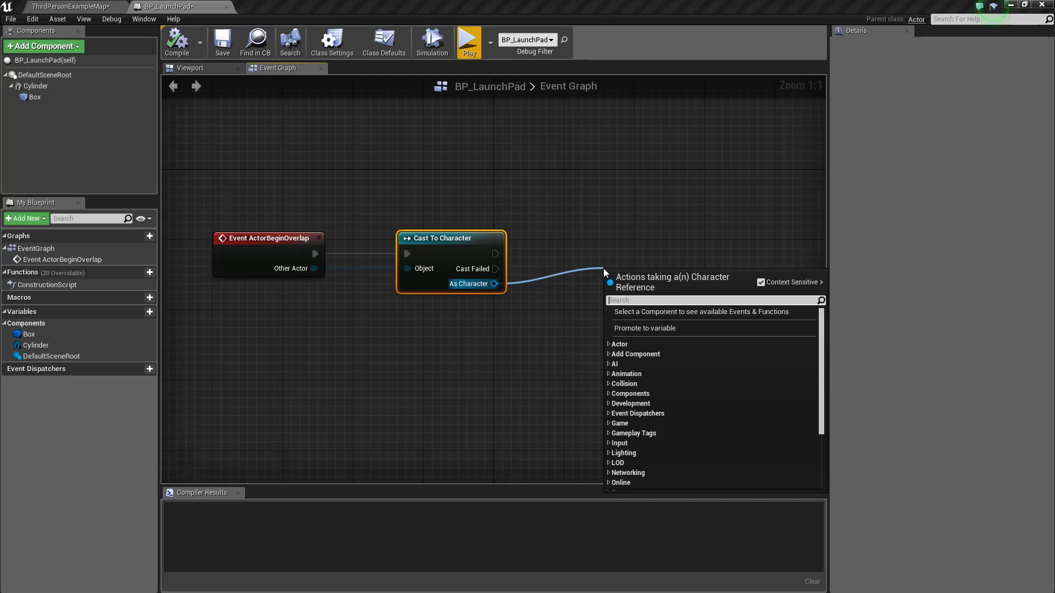
text(launch)
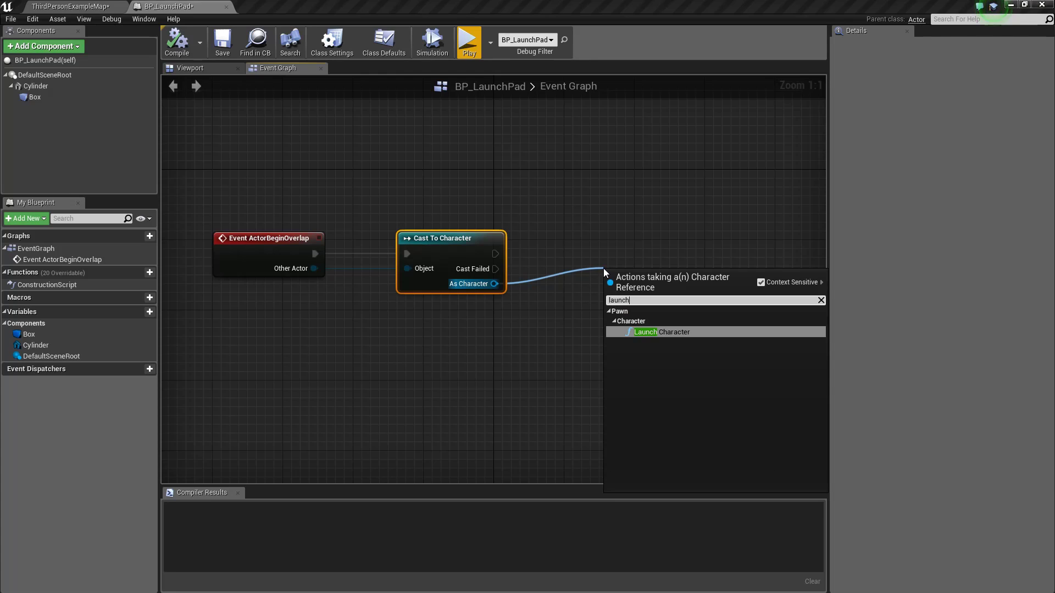
click(659, 332)
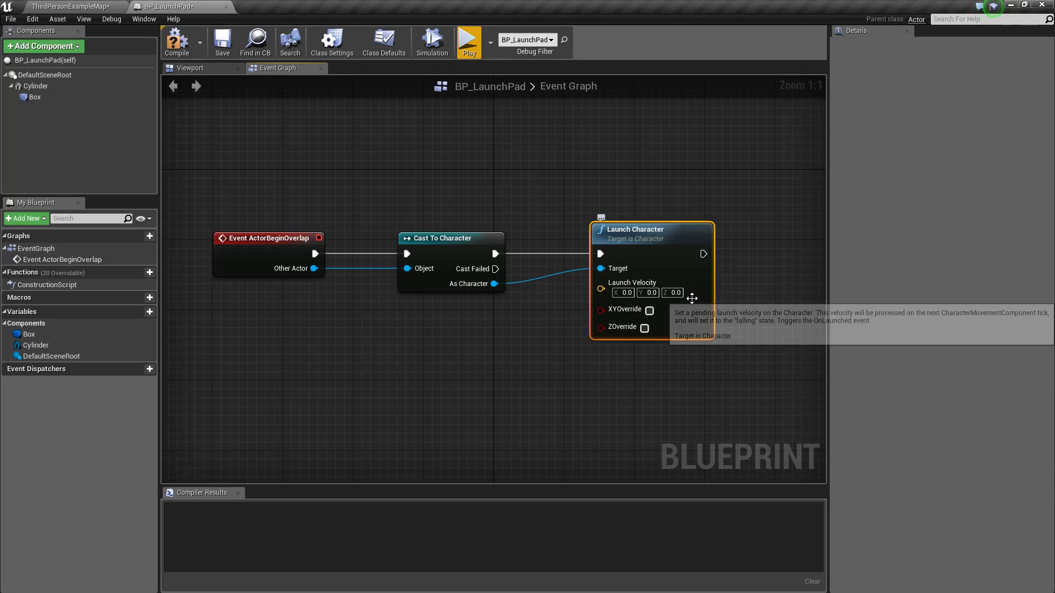
Set Launch Velocity Z to 800 and enable ZOverride
click(675, 293)
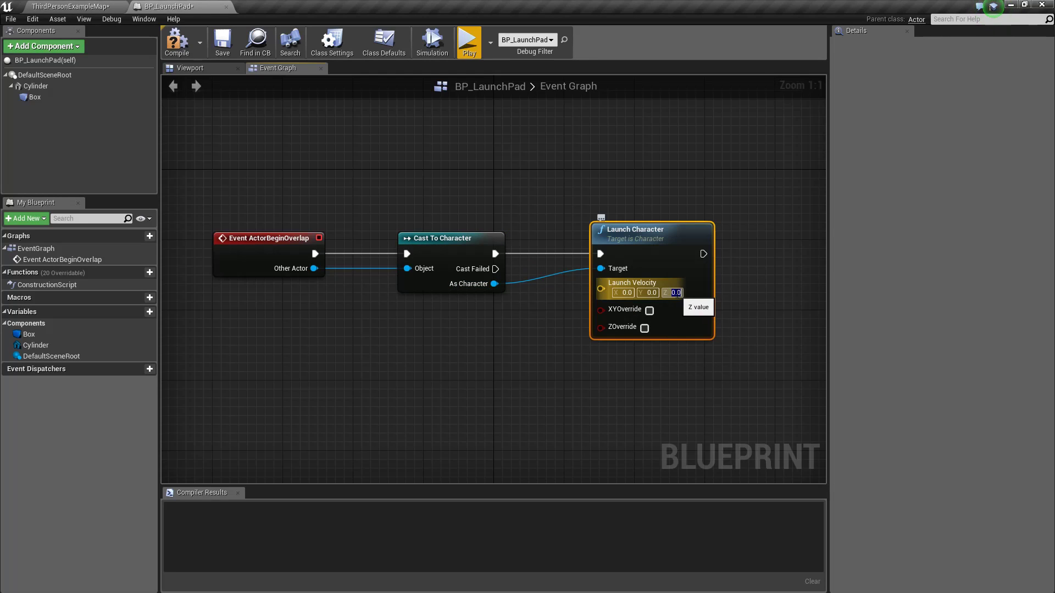
text(800)
key(Return)
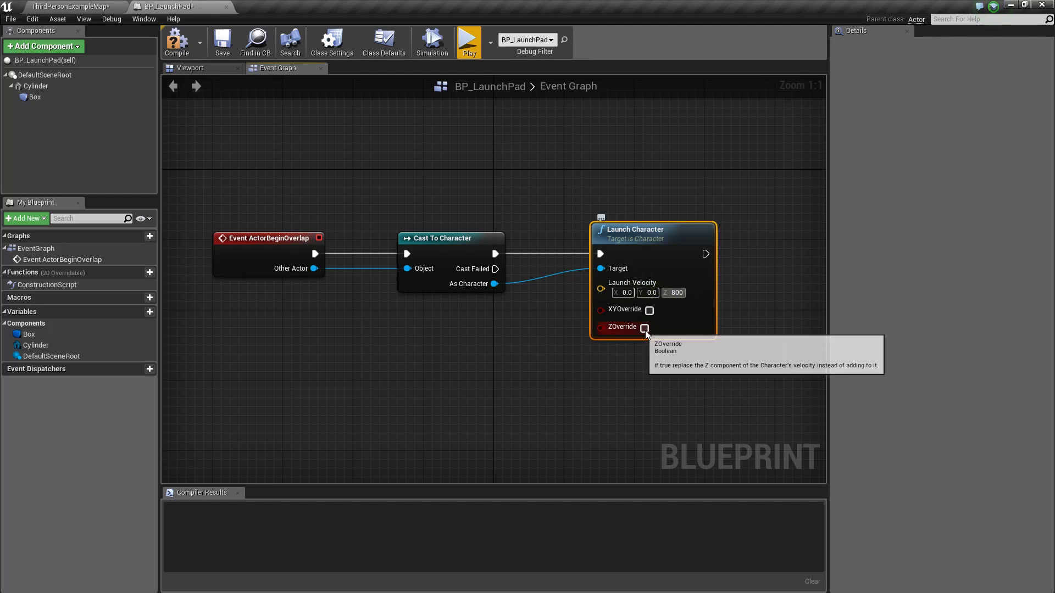
click(647, 328)
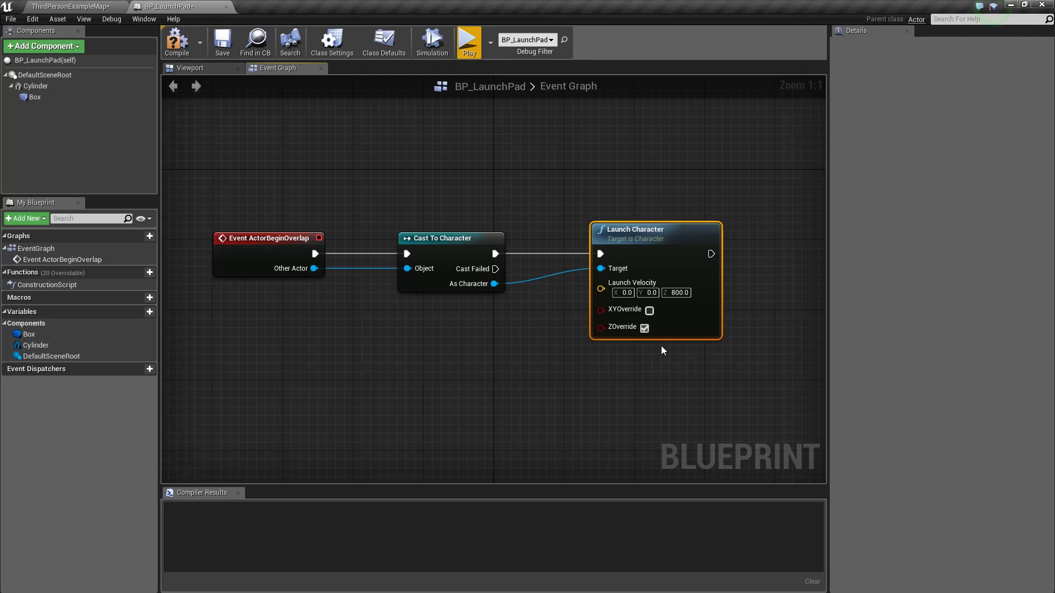
click(645, 328)
click(645, 328)
Compile BP_LaunchPad and play-test, running the character over the launch pad twice
click(180, 41)
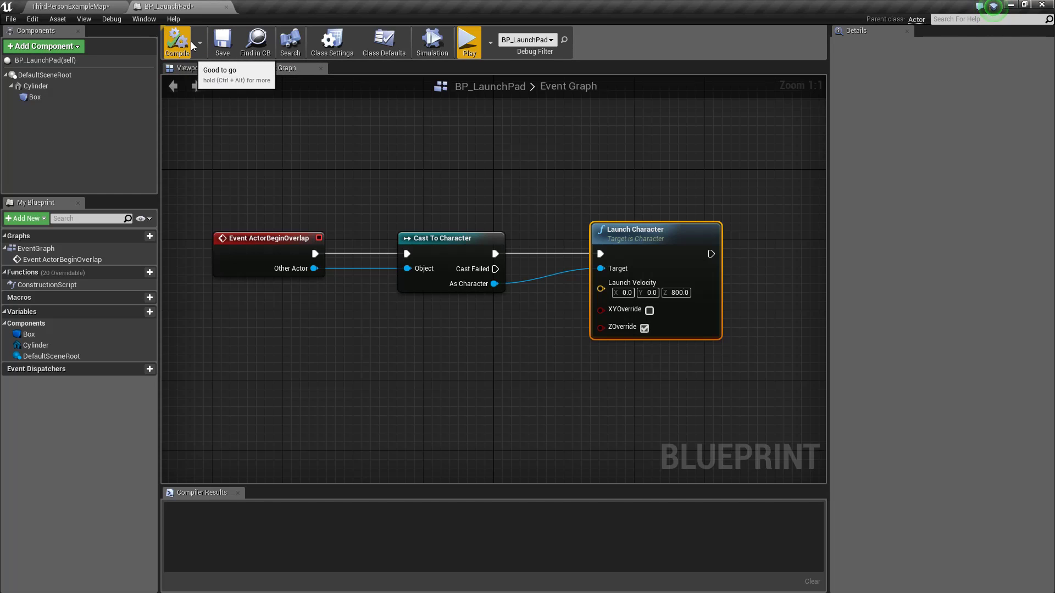
click(469, 48)
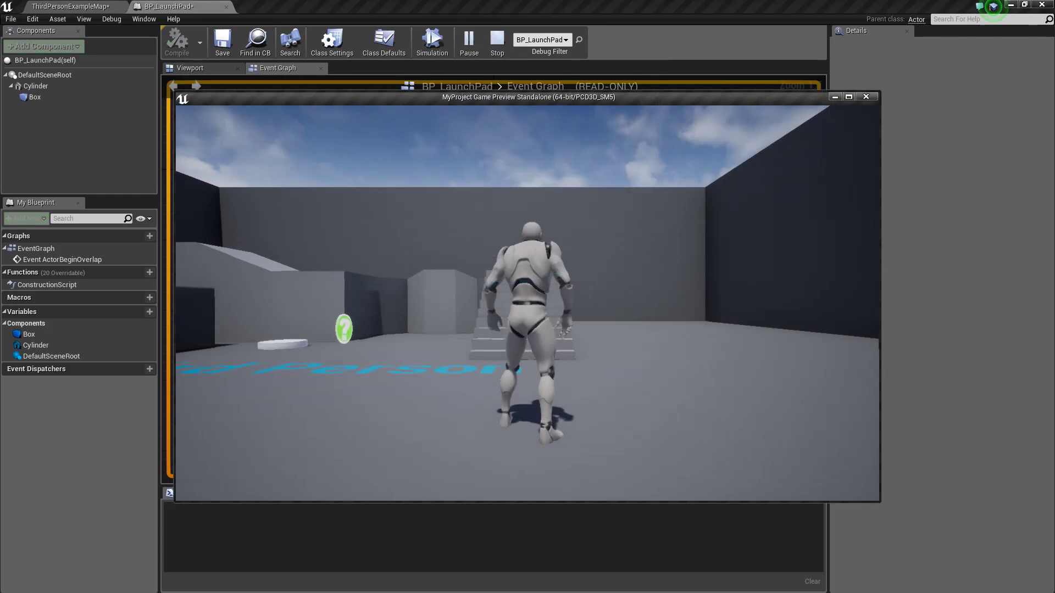
key(w)
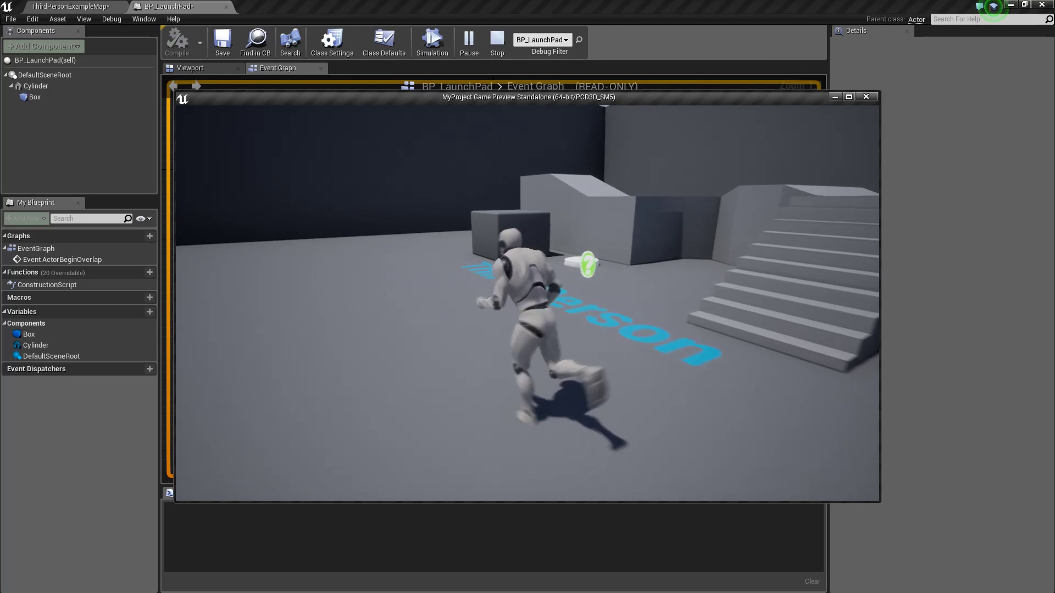
key(w)
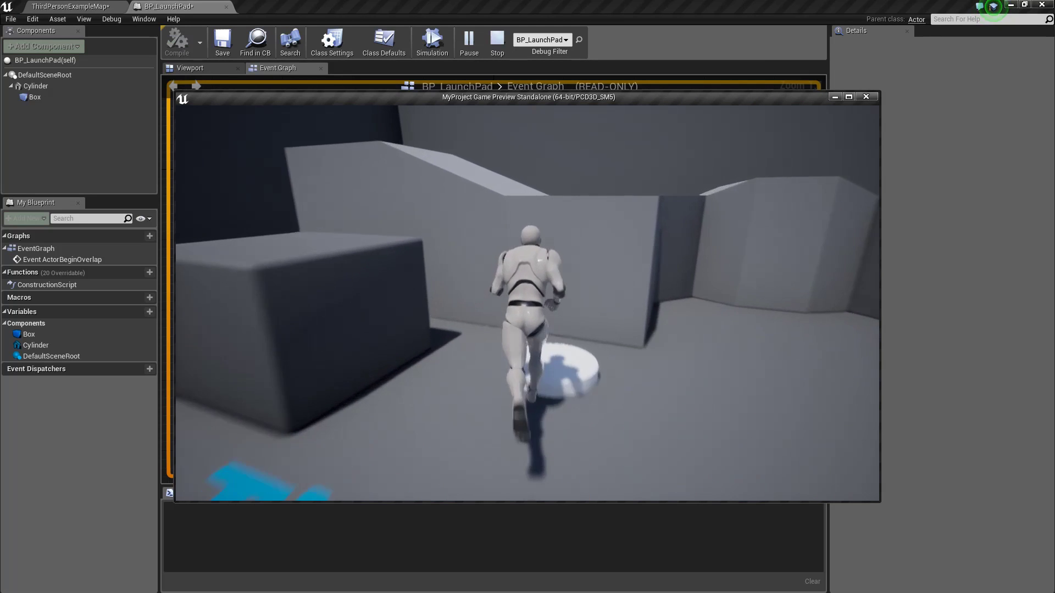
key(w)
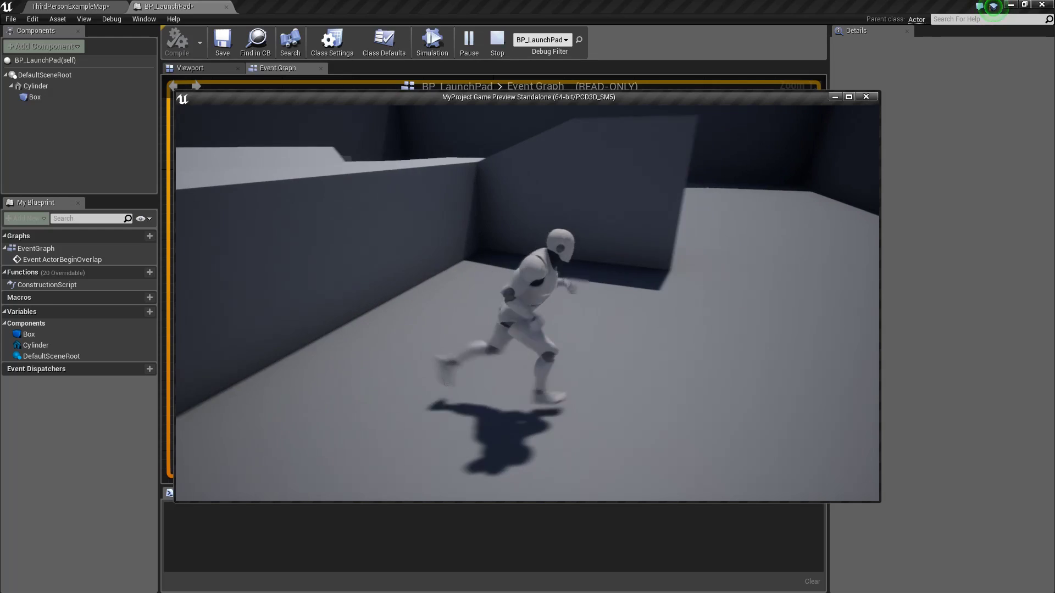
key(w)
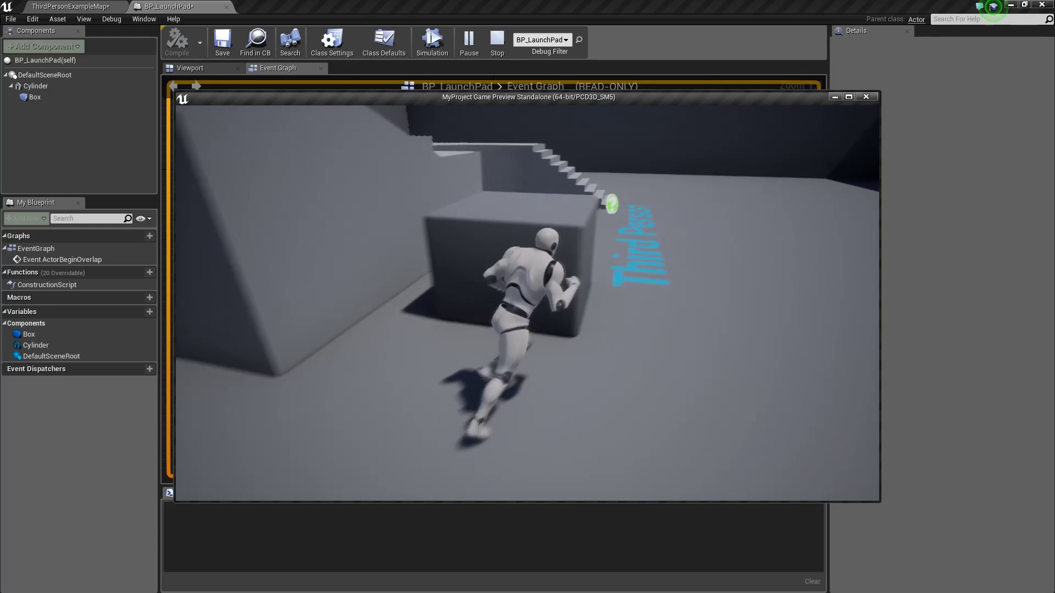
key(w)
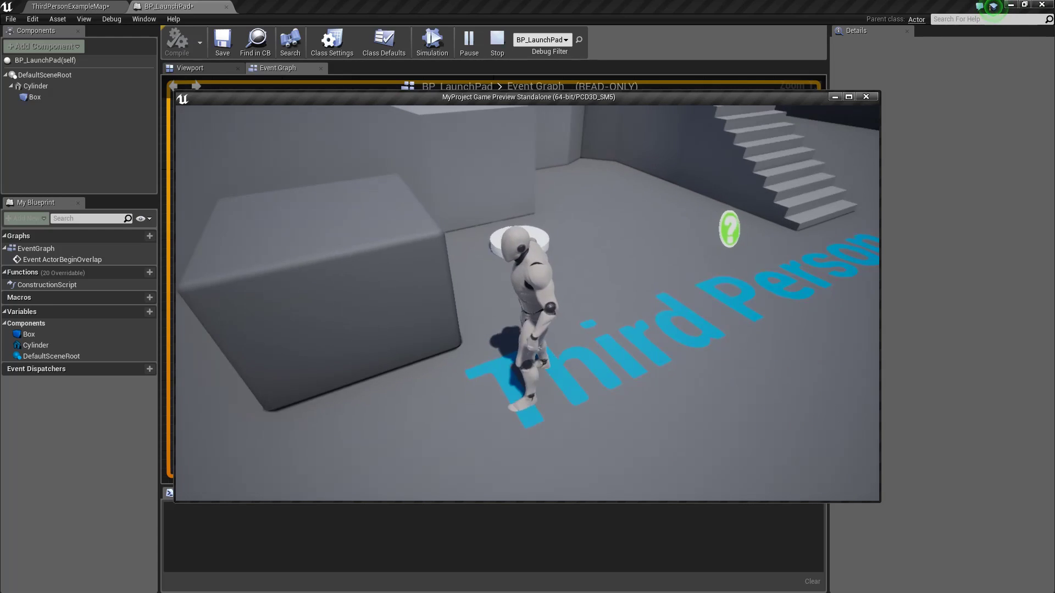
key(w)
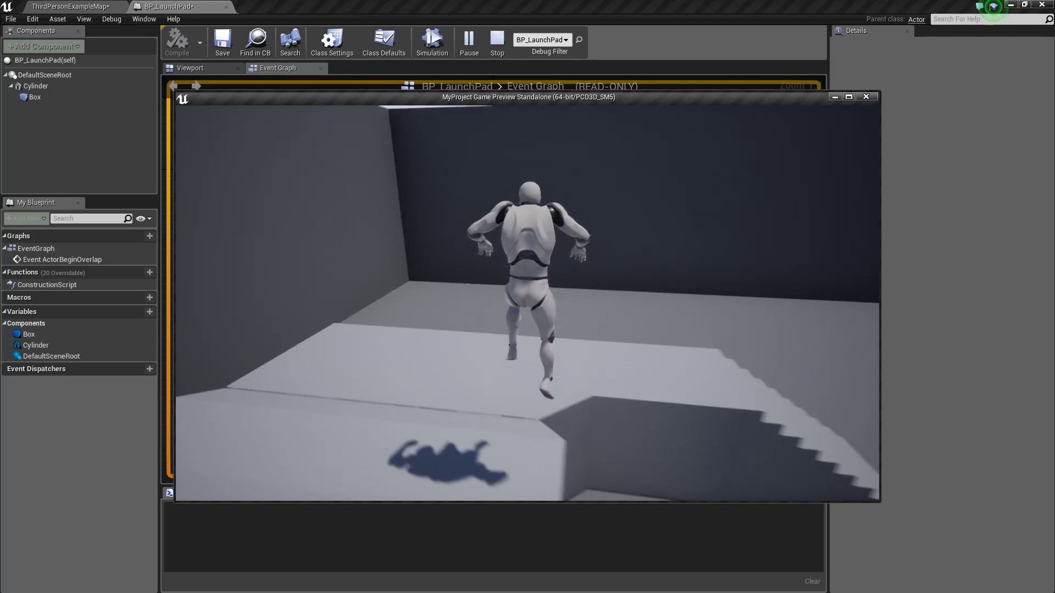
key(Escape)
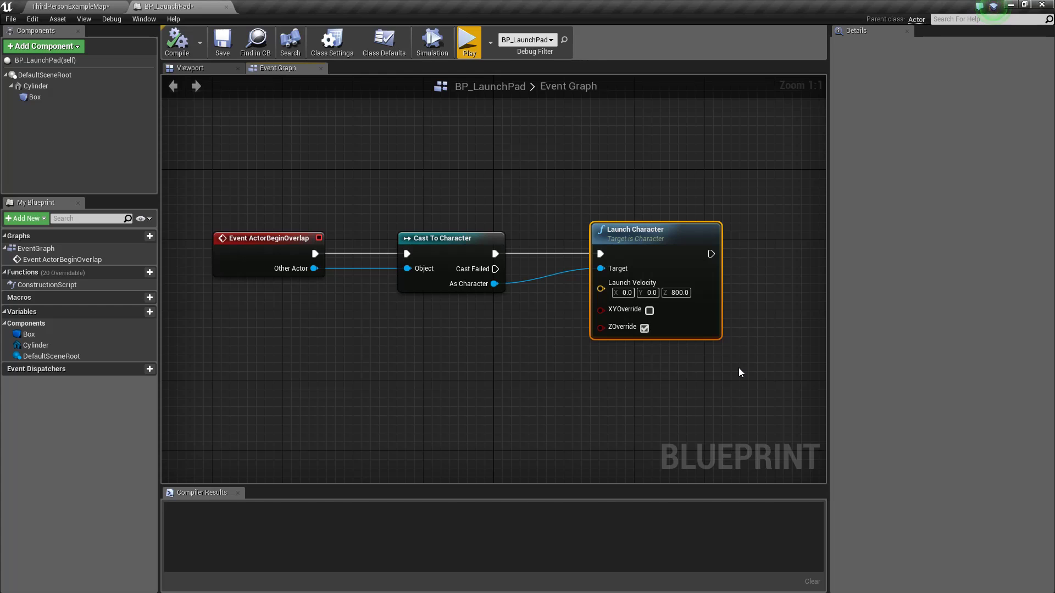
Check the launch pad's Viewport preview, then save the Blueprint and map with Ctrl+Shift+S
click(198, 70)
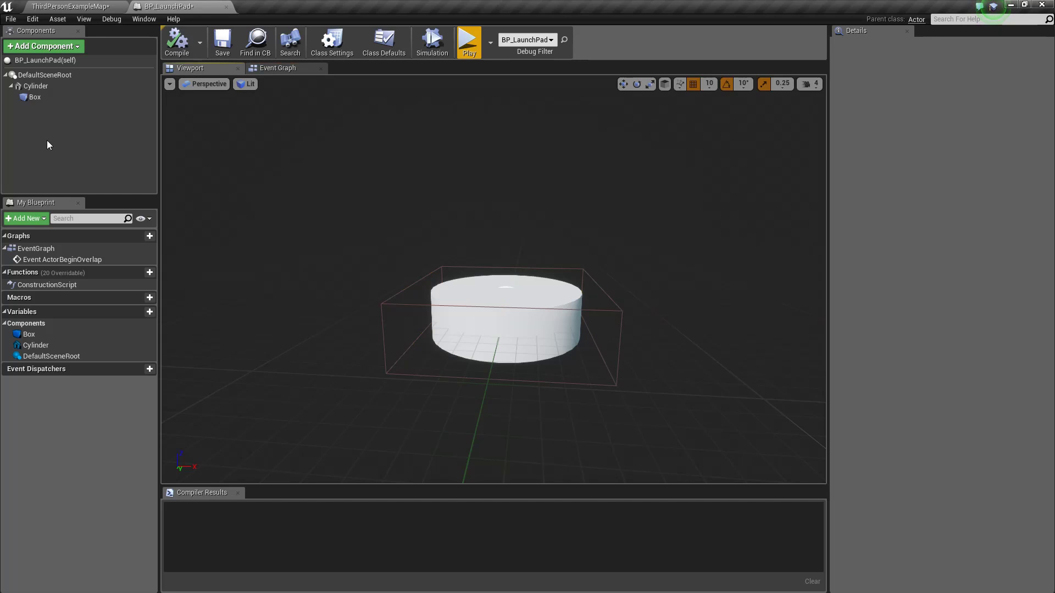
click(282, 67)
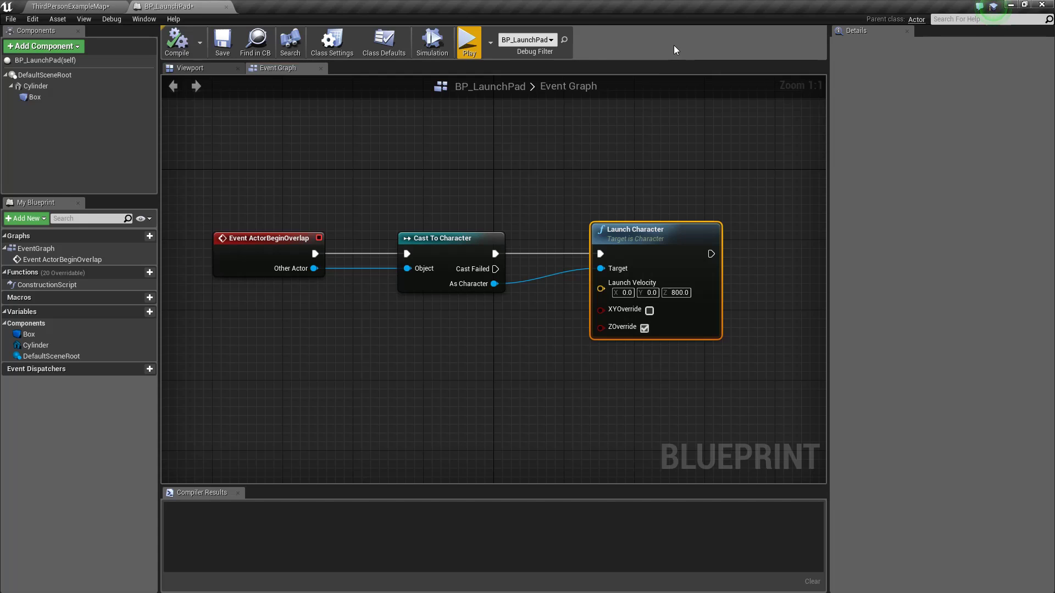
key(ctrl+shift+s)
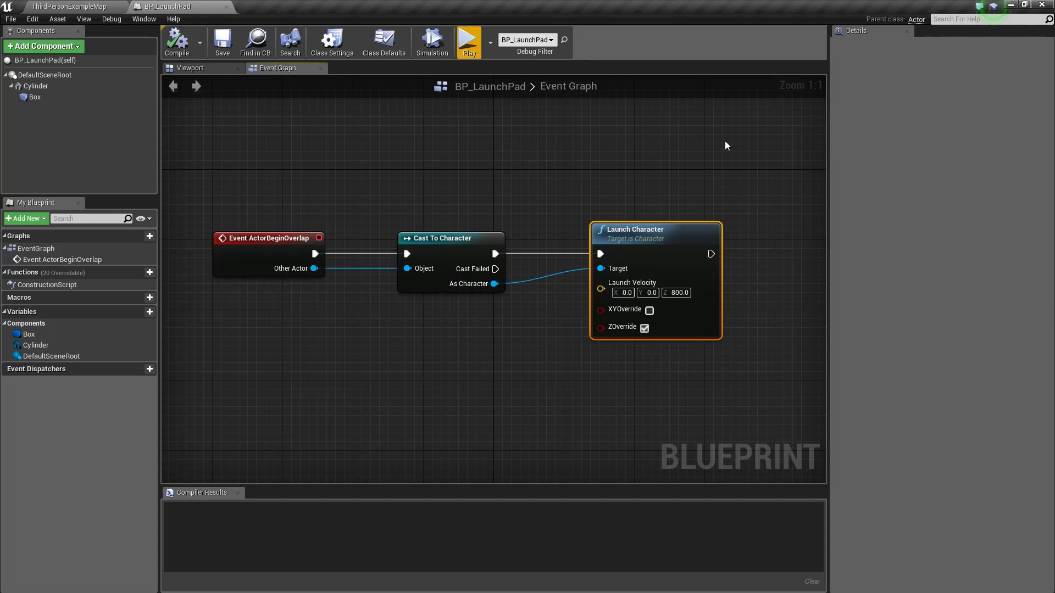